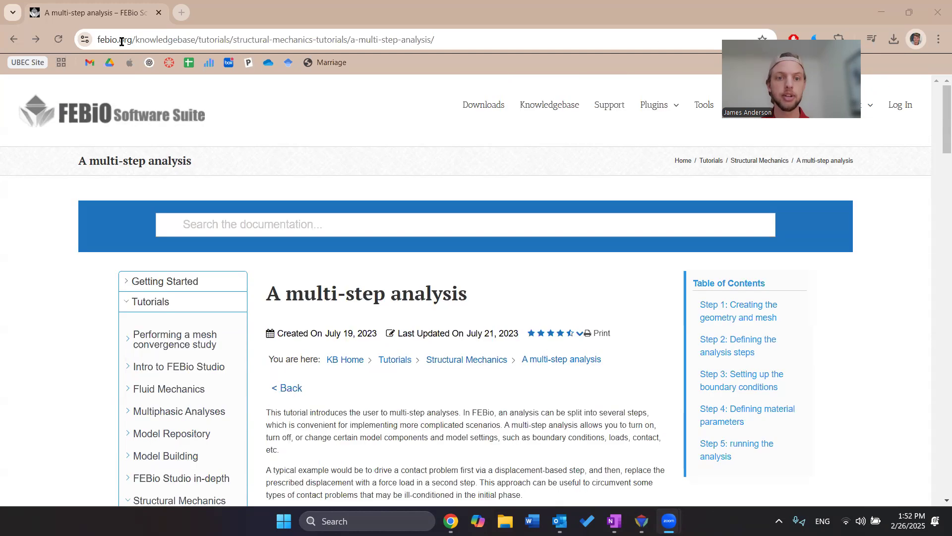
Step: Skim the introduction and geometry section of the multi-step analysis tutorial on the FEBio knowledgebase page
scroll(583, 279, down, 2)
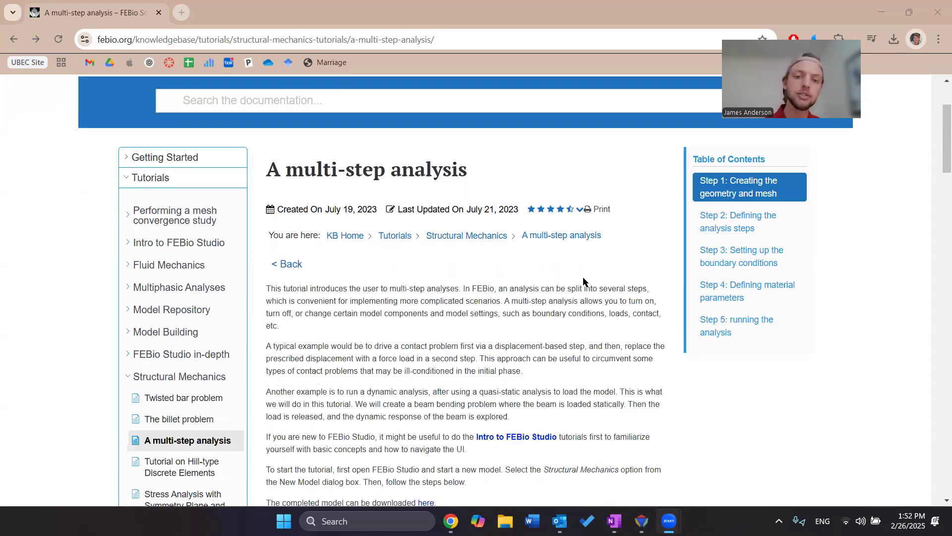
scroll(583, 282, down, 7)
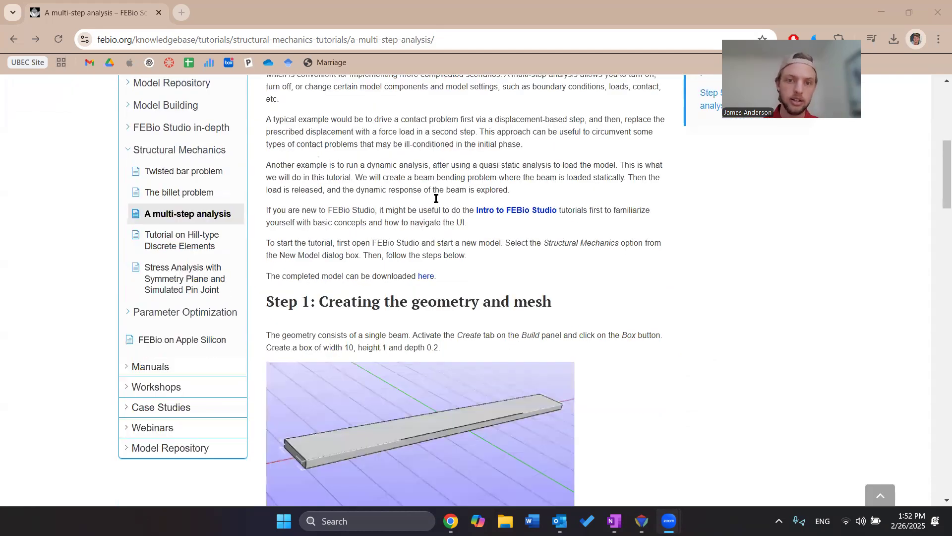
scroll(689, 297, up, 7)
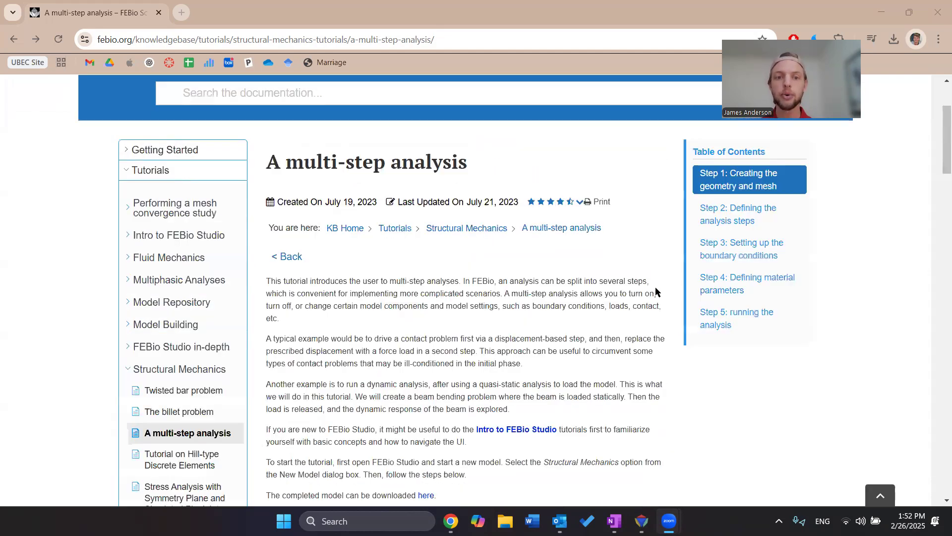
scroll(656, 291, up, 1)
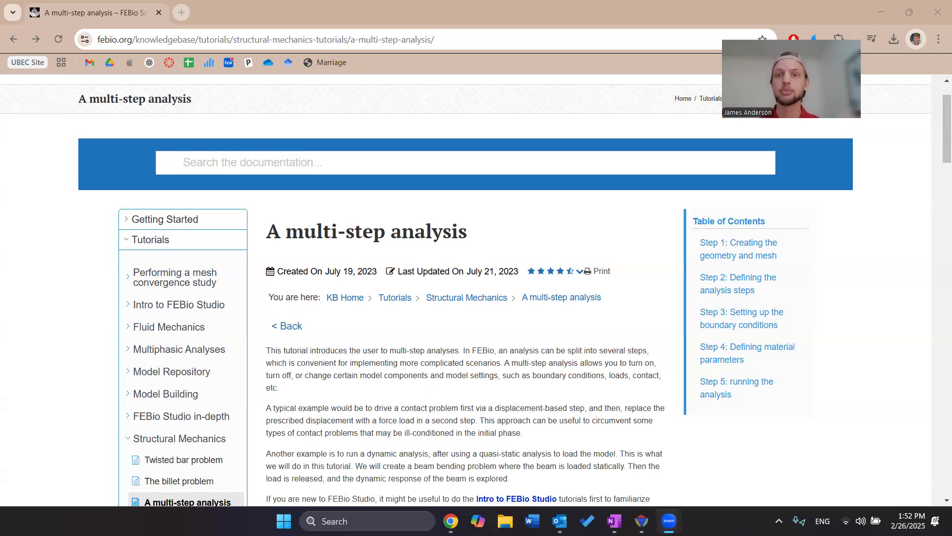
click(505, 9)
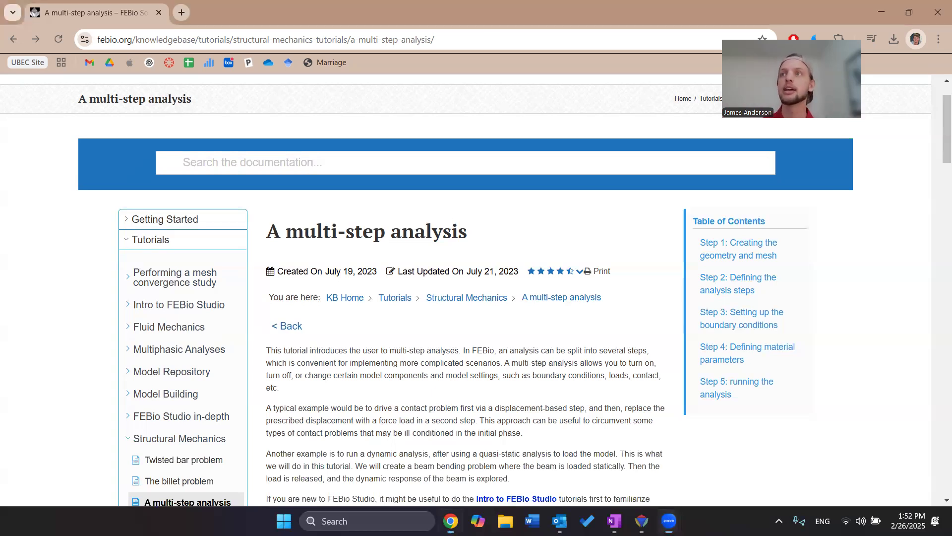
Step: Switch to FEBio Studio and examine the C3 to C5 vertebrae of the open cervical spine model in a maximized window
key(super+d)
drag(619, 1, 619, 30)
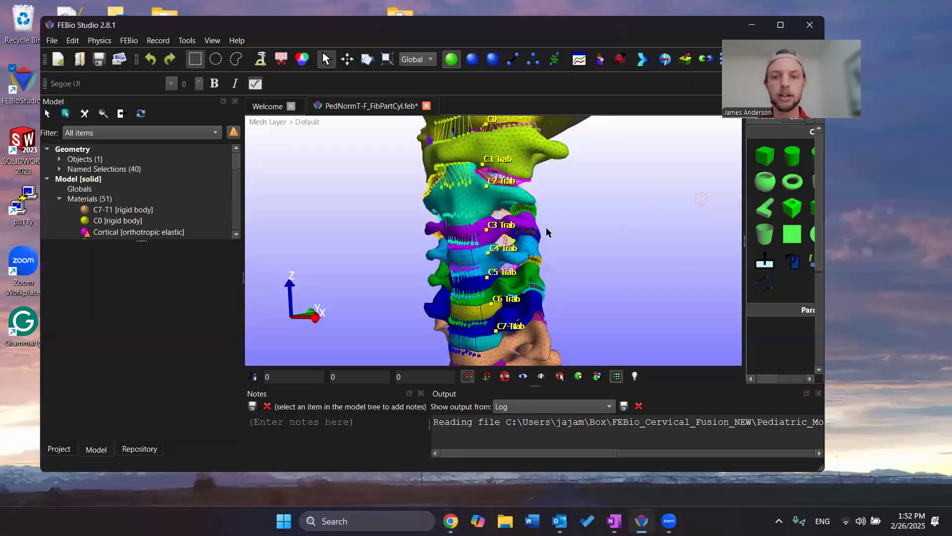
key(super+Up)
scroll(505, 234, up, 4)
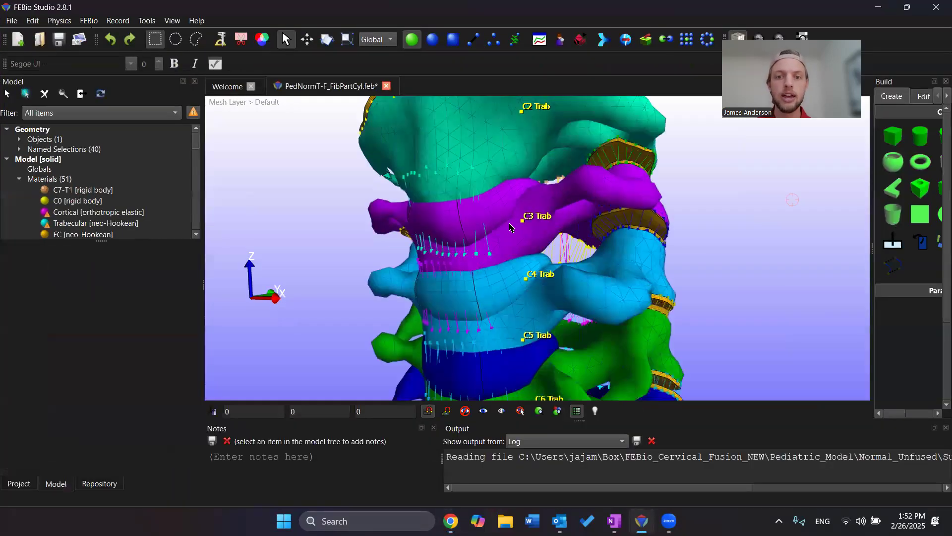
drag(554, 194, 512, 212)
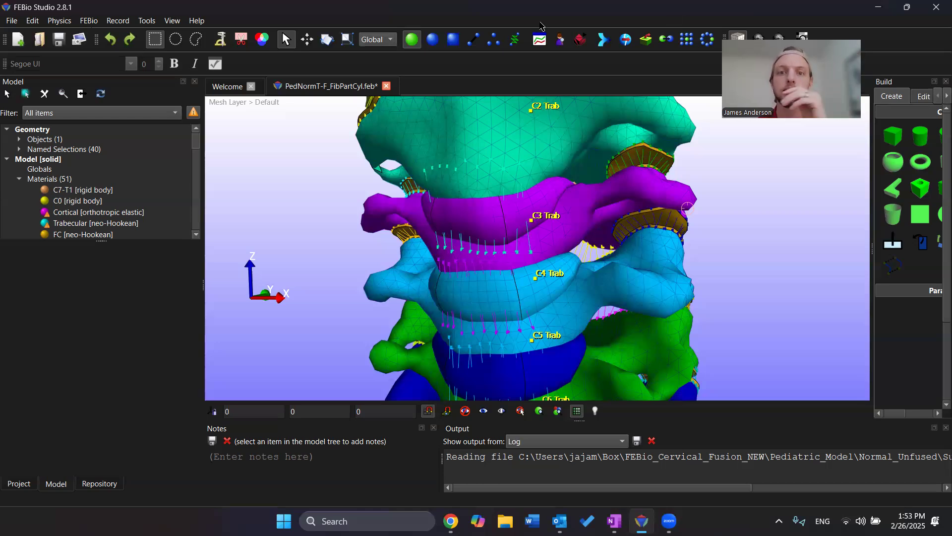
Step: Launch a new FEBio Studio session and create a Structural Mechanics model with the default name and no unit system
key(super+d)
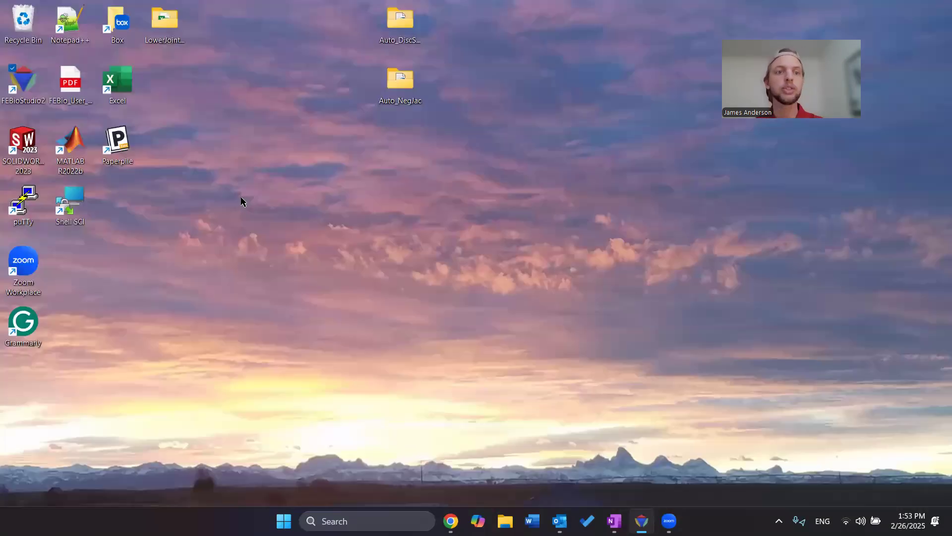
double_click(47, 101)
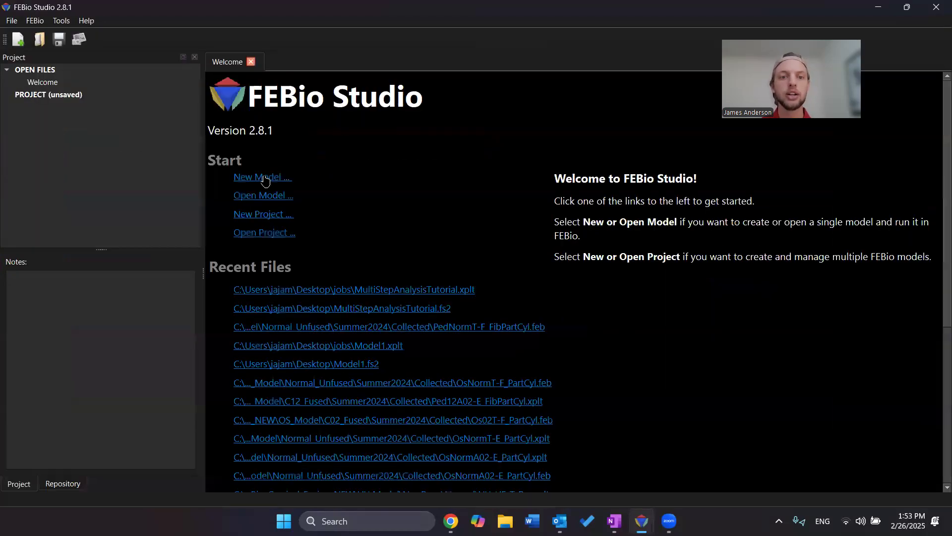
click(264, 179)
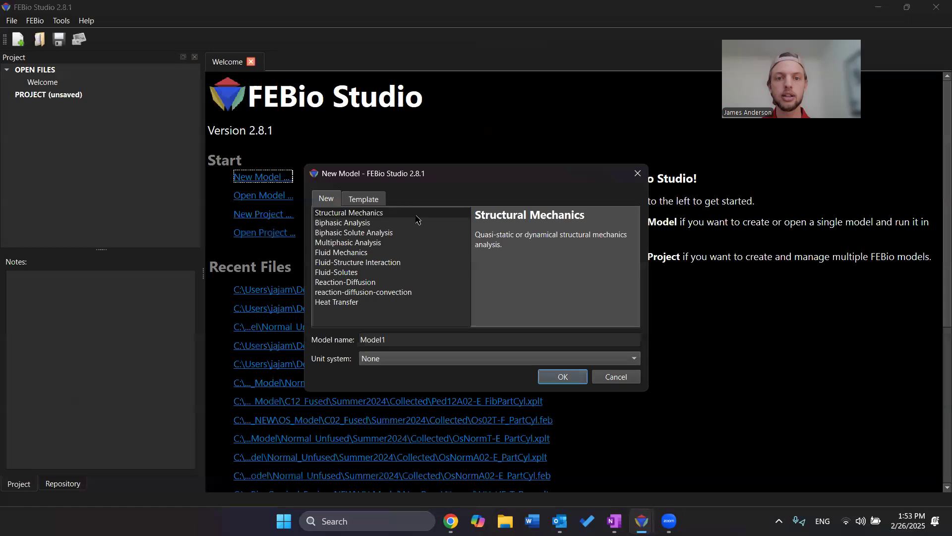
click(567, 381)
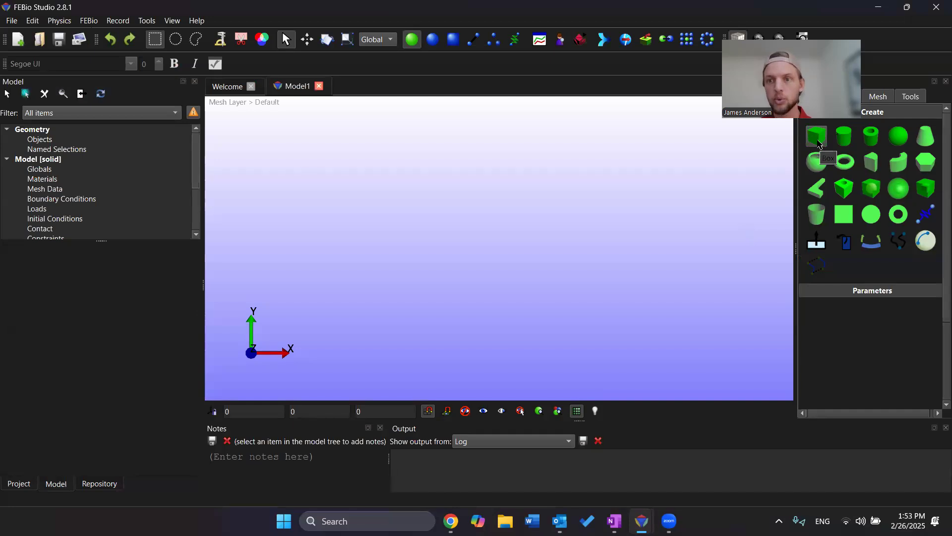
Step: Create a box at the origin with width 10, height 1 and depth 0.2 as the beam geometry
click(818, 137)
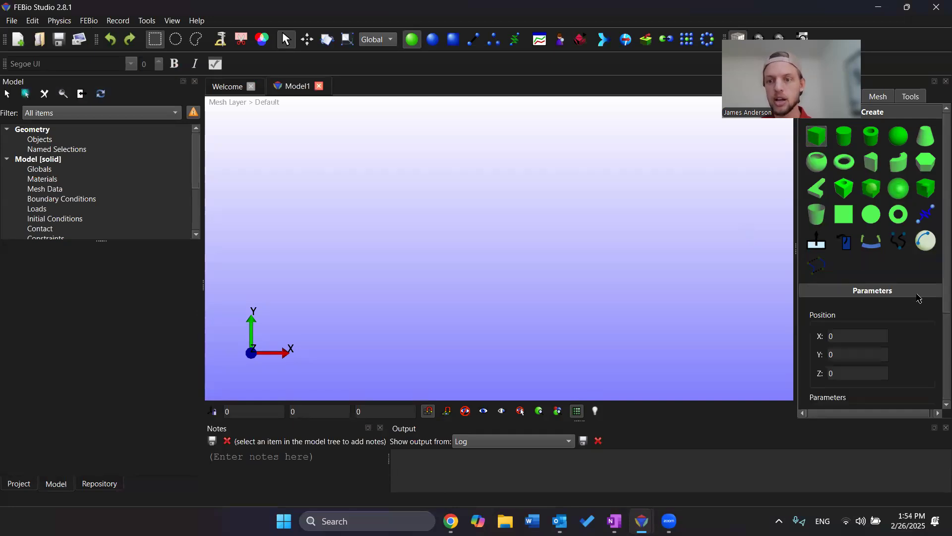
scroll(925, 352, down, 1)
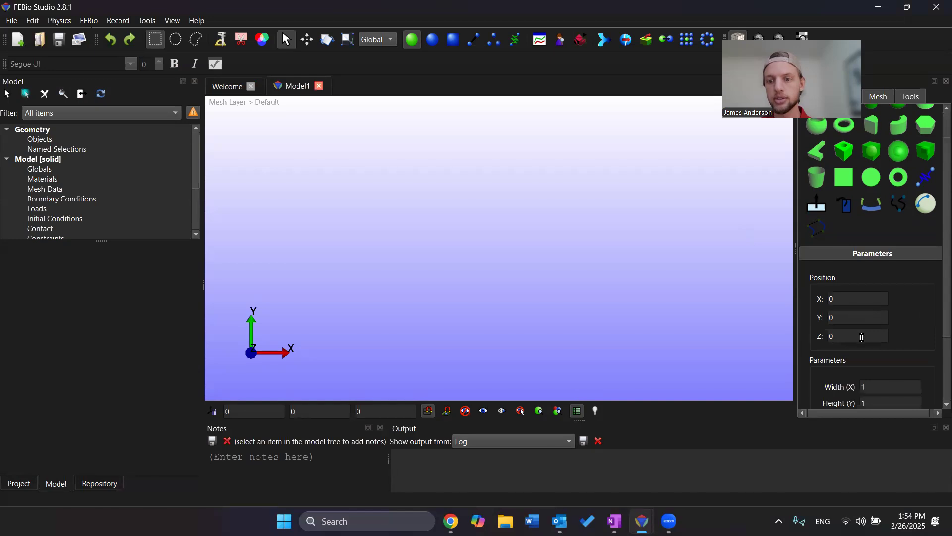
scroll(937, 320, down, 1)
scroll(887, 254, down, 1)
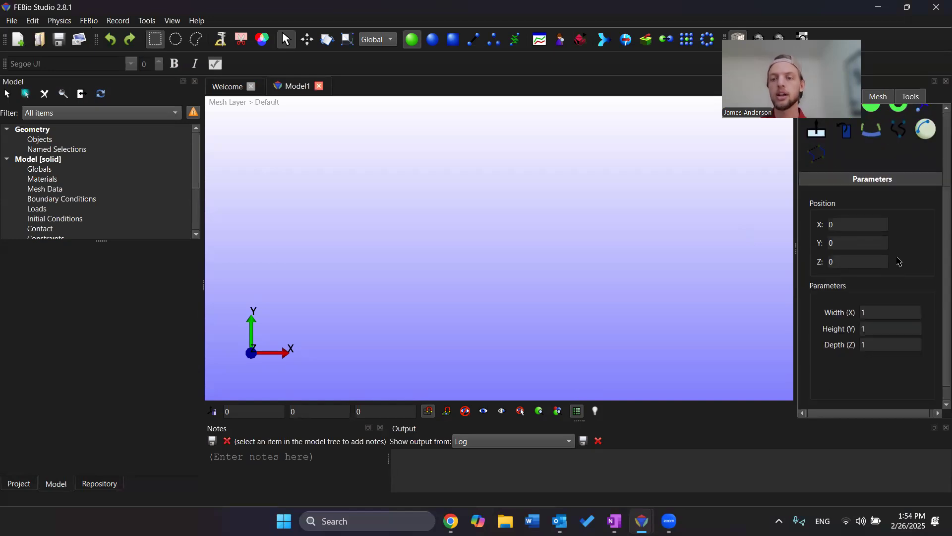
scroll(897, 284, down, 1)
click(891, 291)
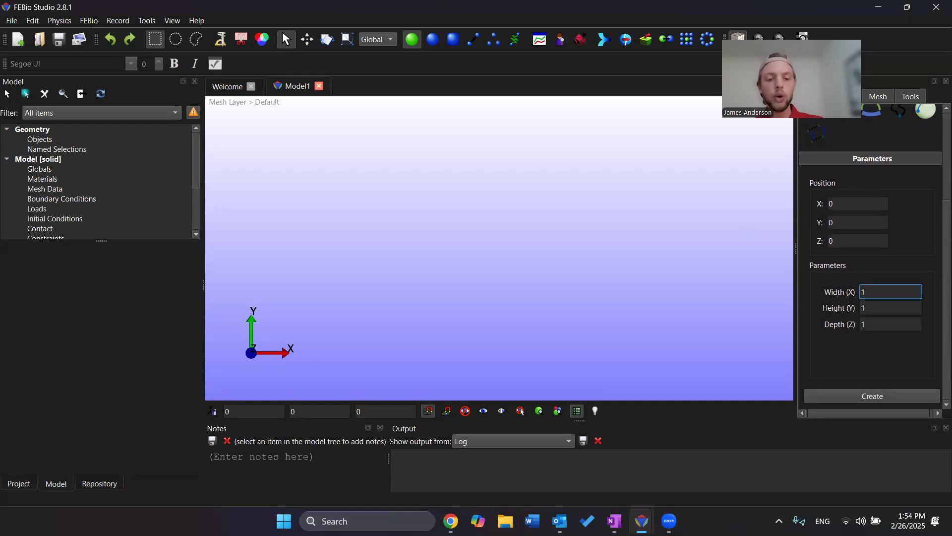
text(0)
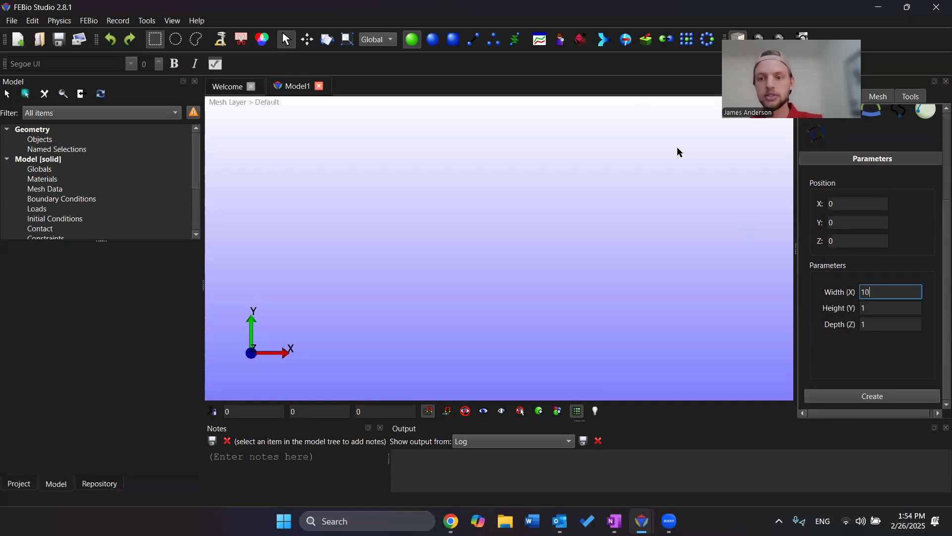
click(892, 308)
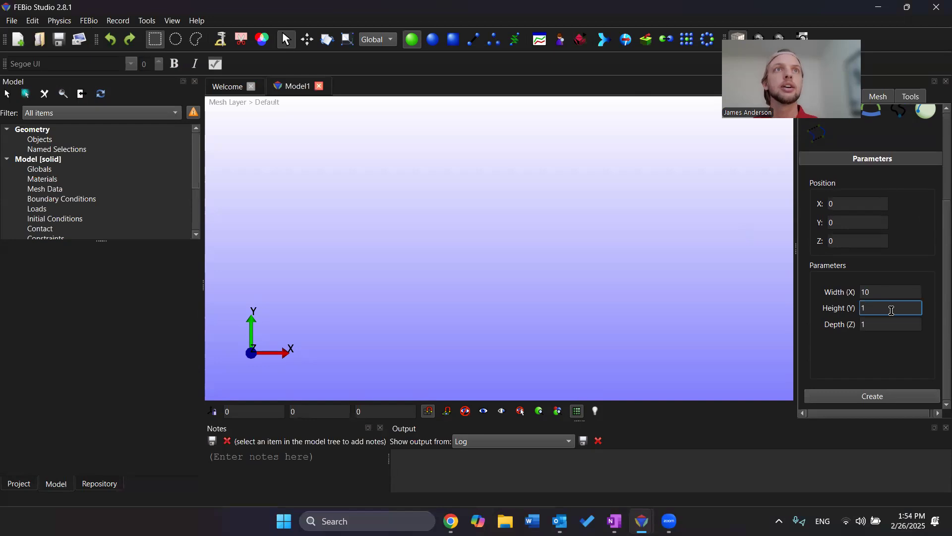
click(890, 326)
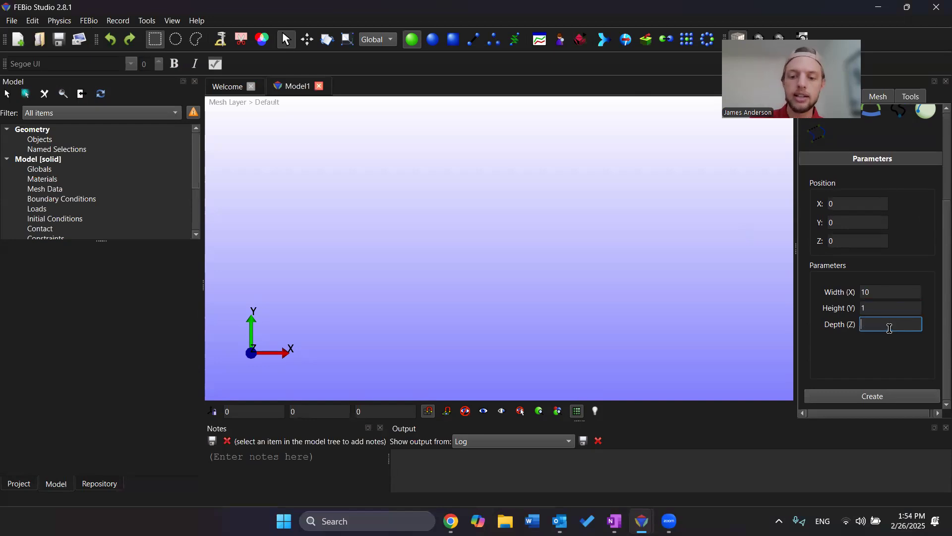
text(0.2)
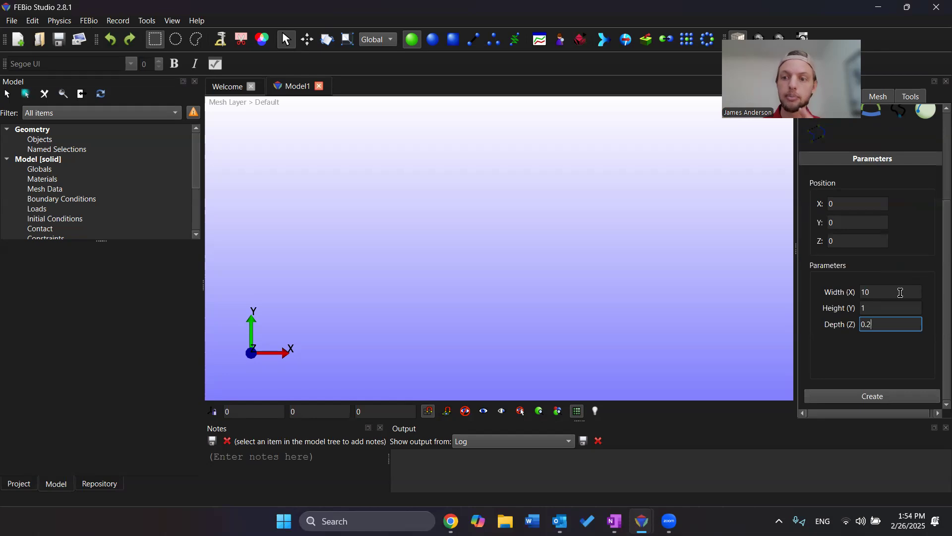
click(911, 396)
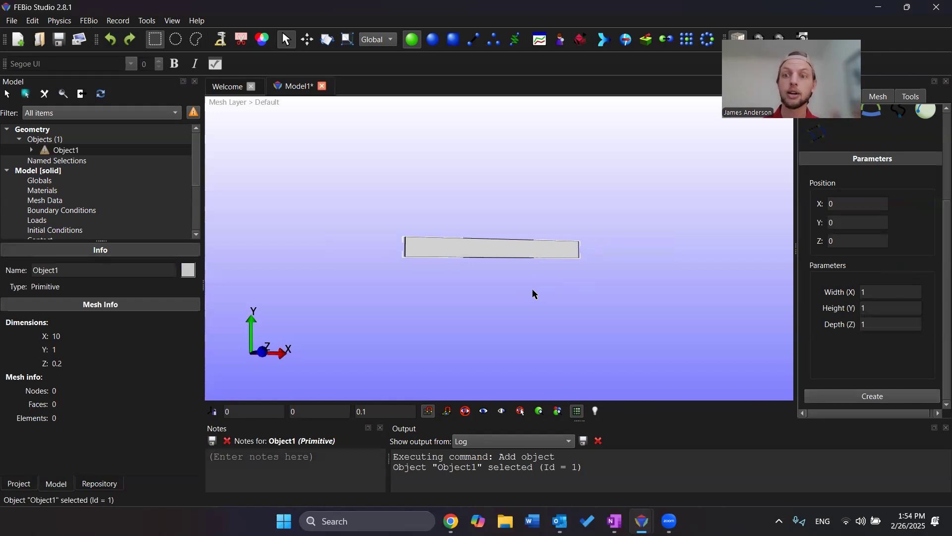
Step: Mesh the beam with regular Hex8 elements using 20 divisions in X, 5 in Y and 3 in Z
drag(566, 293, 601, 271)
drag(523, 318, 526, 324)
scroll(483, 253, up, 5)
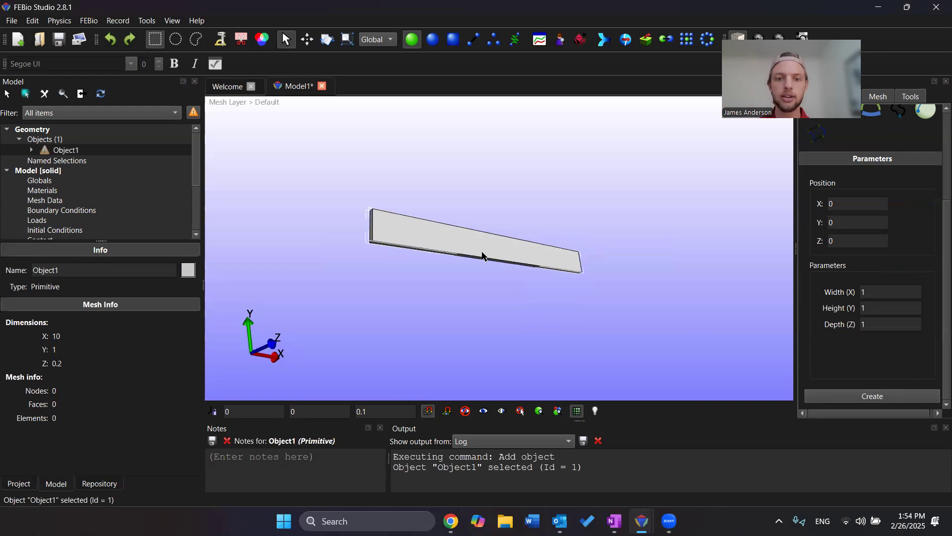
drag(453, 233, 620, 187)
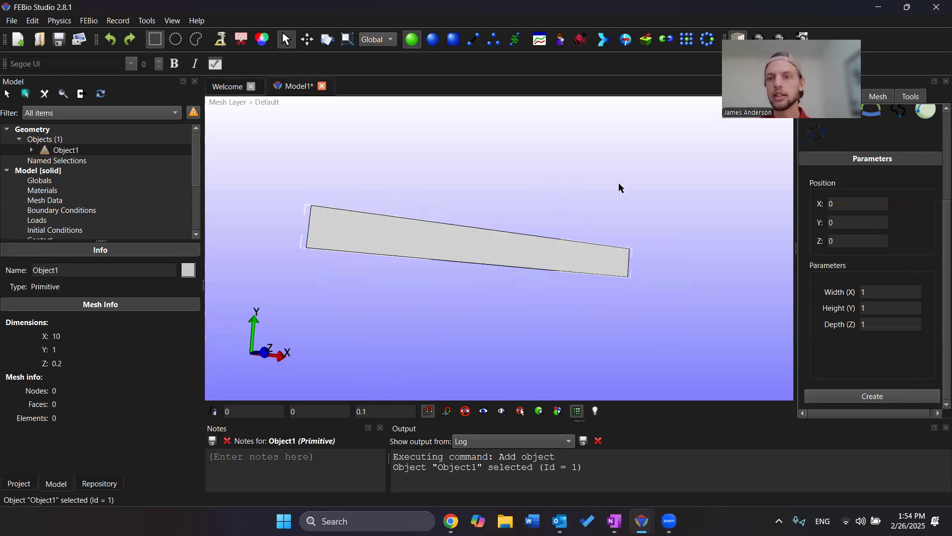
click(879, 101)
drag(510, 253, 446, 255)
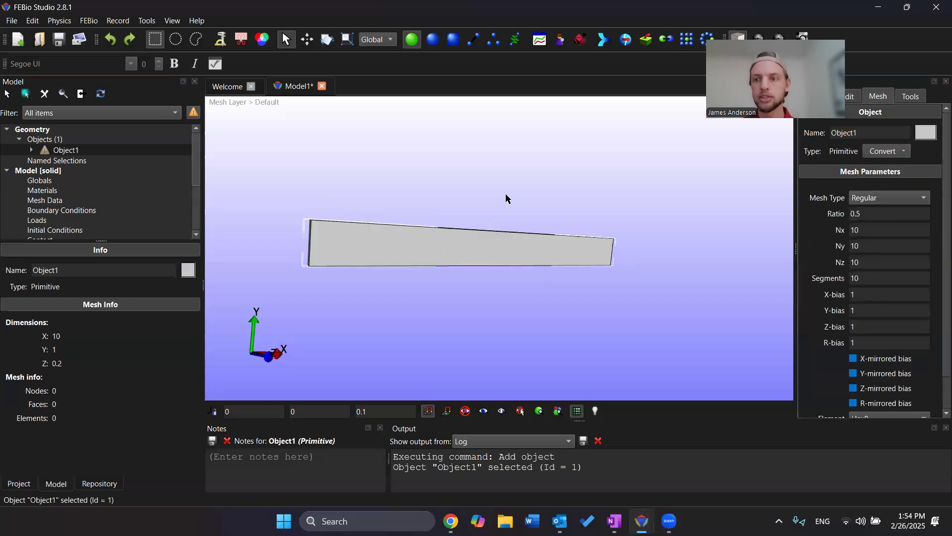
click(881, 231)
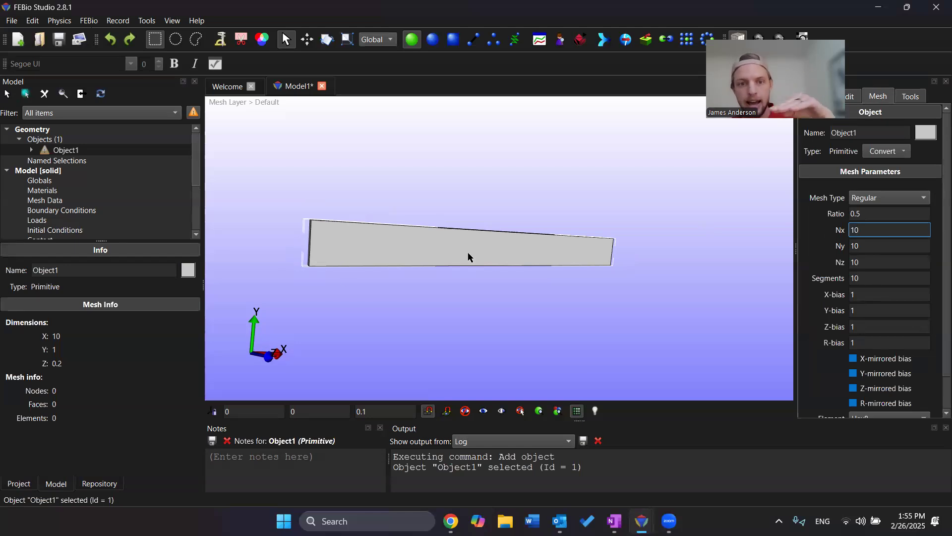
key(BackSpace)
key(BackSpace)
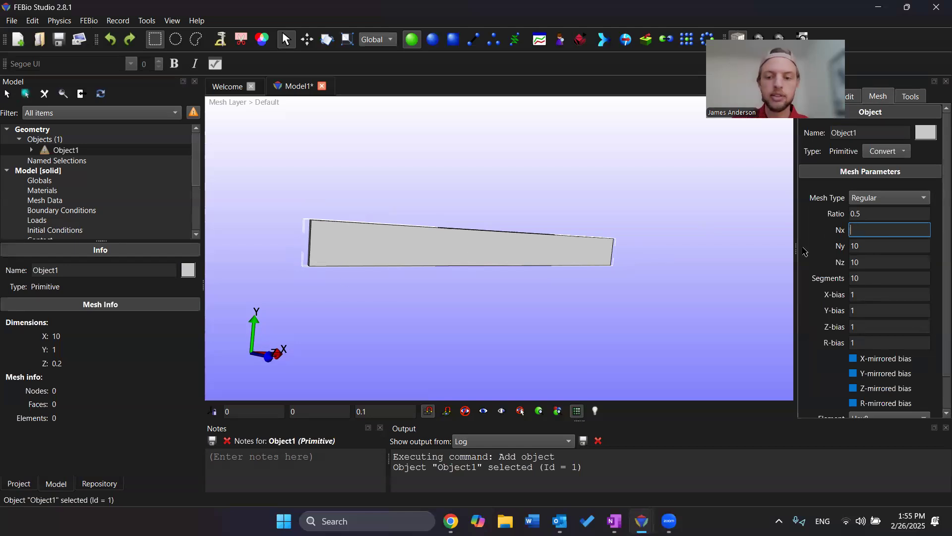
text(20)
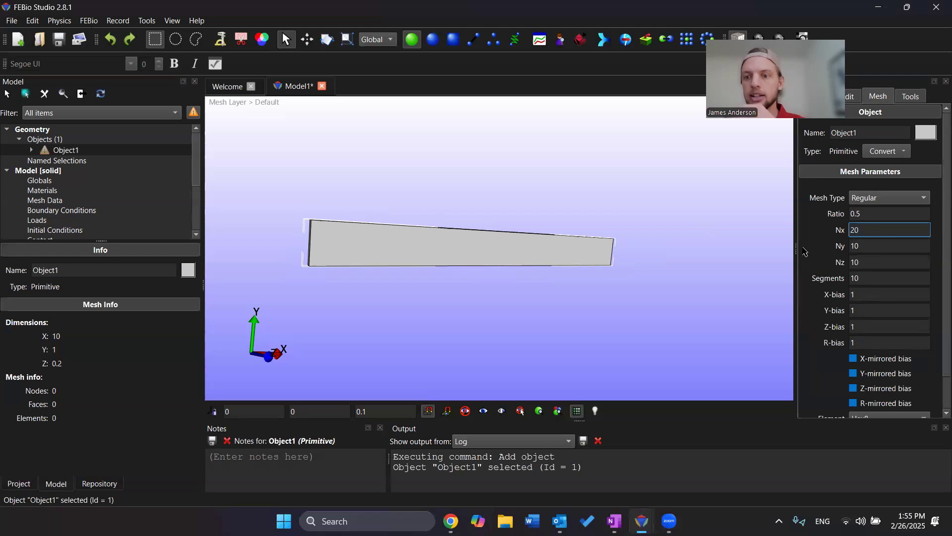
double_click(875, 243)
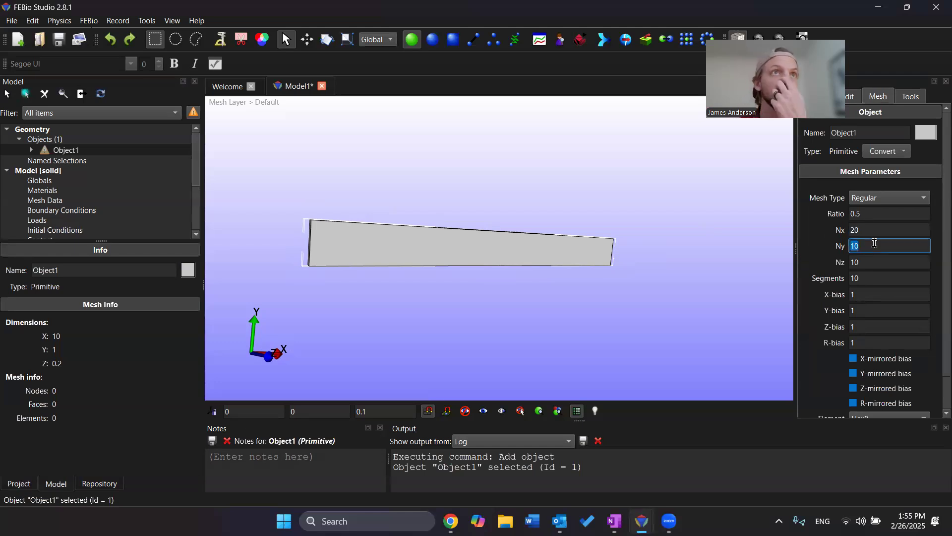
text(5)
double_click(880, 261)
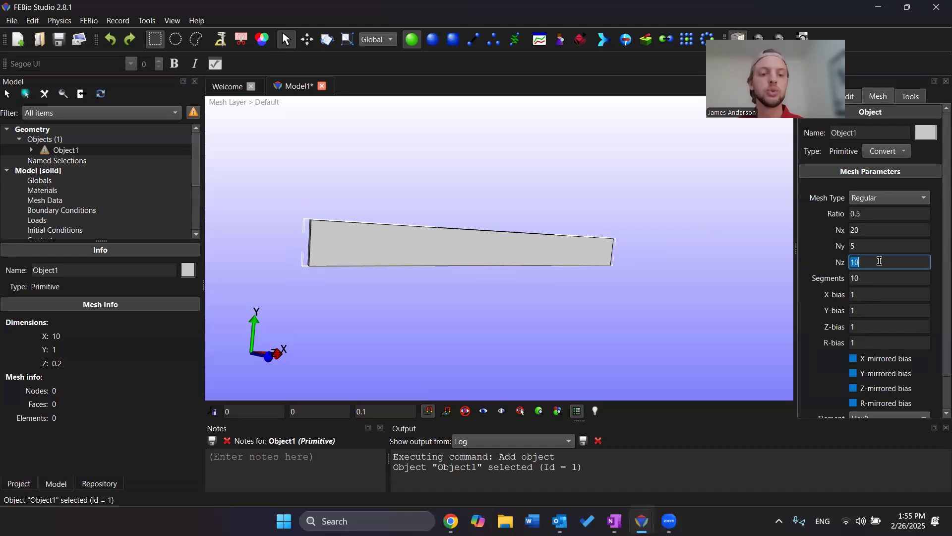
text(3)
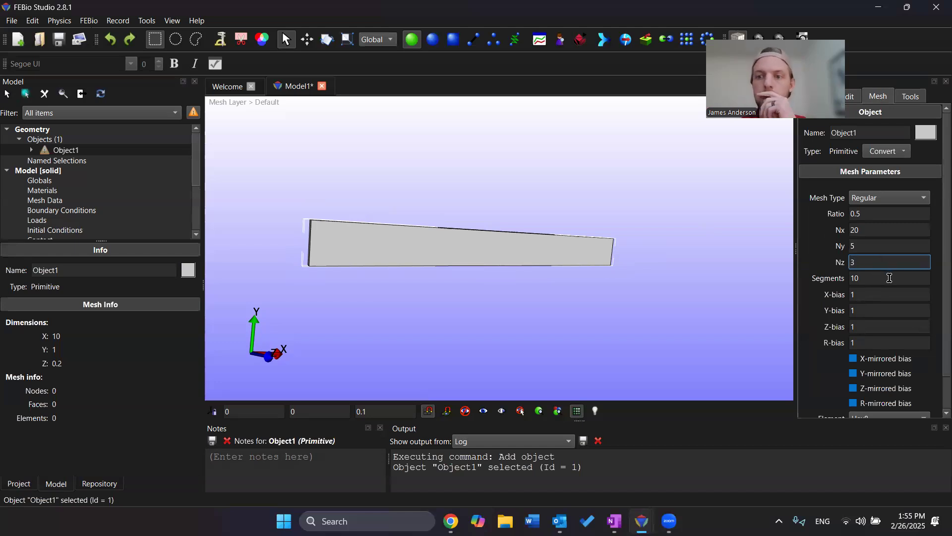
scroll(939, 260, down, 2)
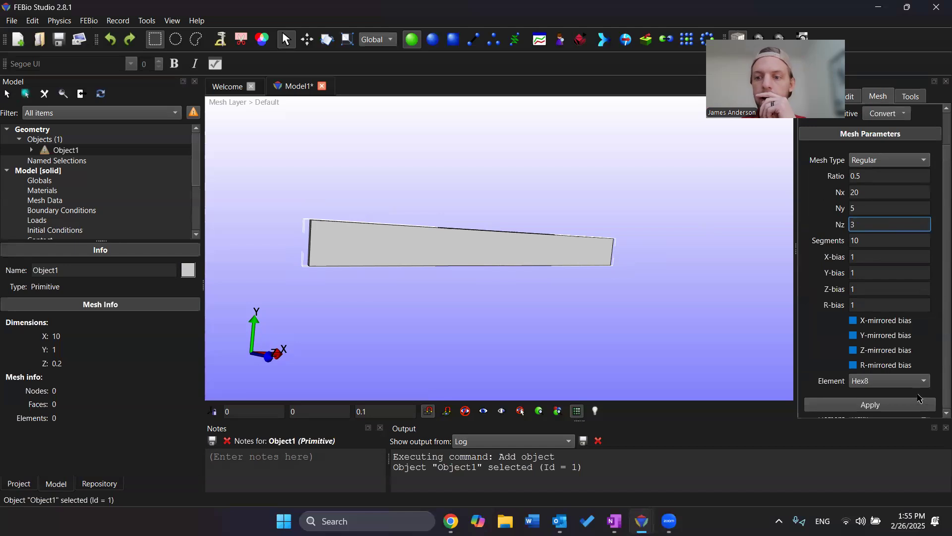
click(912, 406)
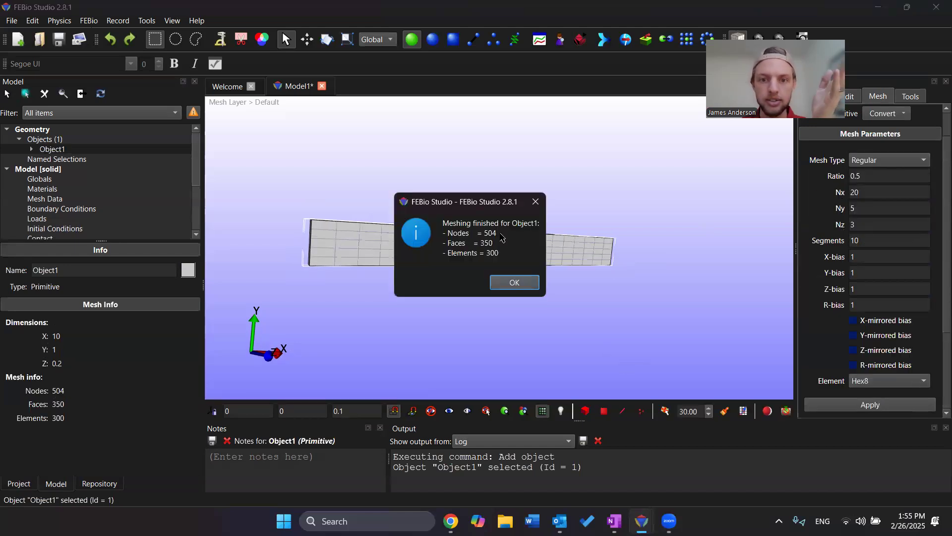
click(514, 288)
Step: Inspect the element divisions along the meshed beam's length, height and depth
drag(506, 307, 446, 276)
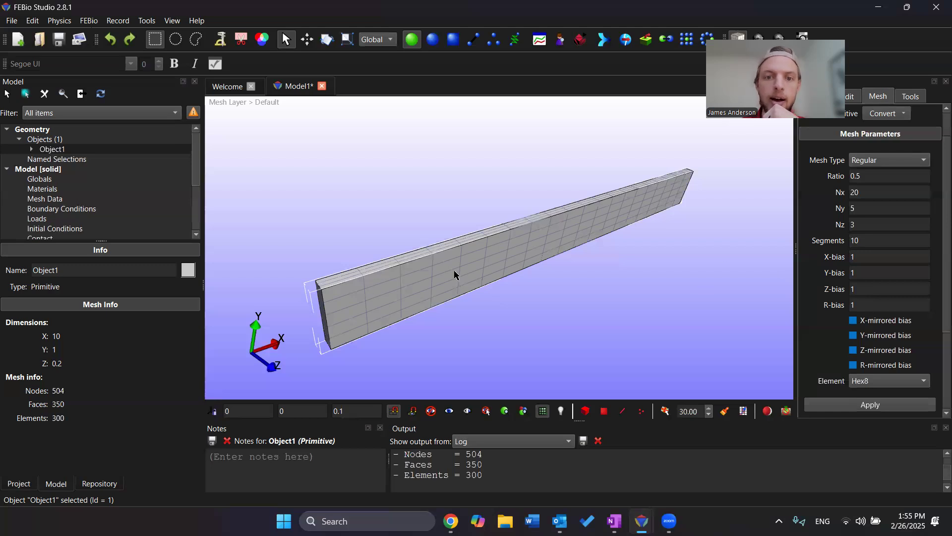
drag(454, 272, 408, 260)
drag(638, 216, 423, 228)
scroll(423, 226, down, 3)
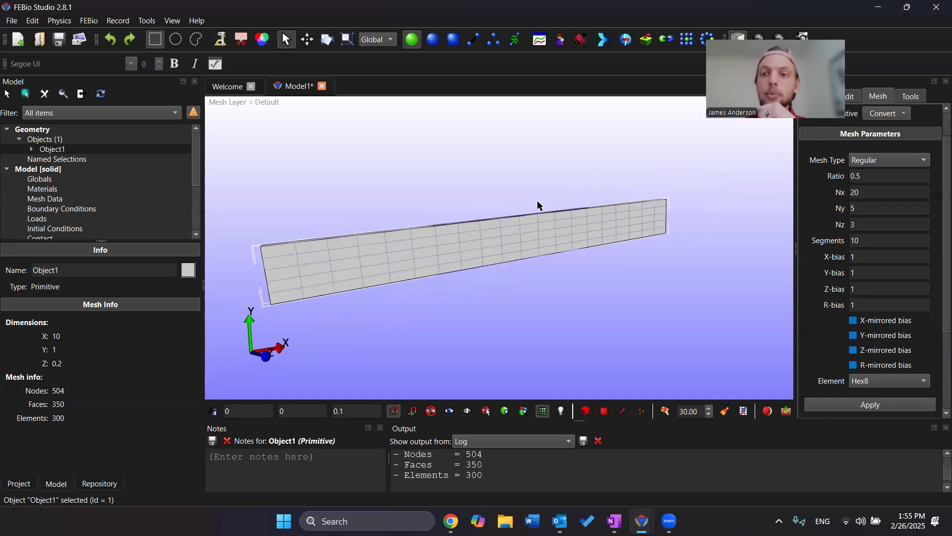
drag(538, 206, 546, 218)
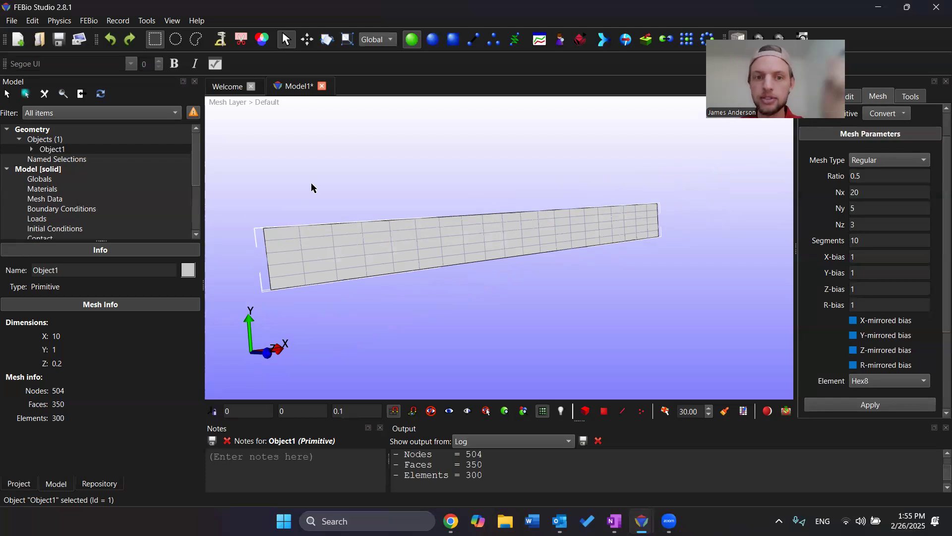
Step: Set the beam mesh's X-bias to 1.2 and remesh the object
drag(282, 224, 293, 216)
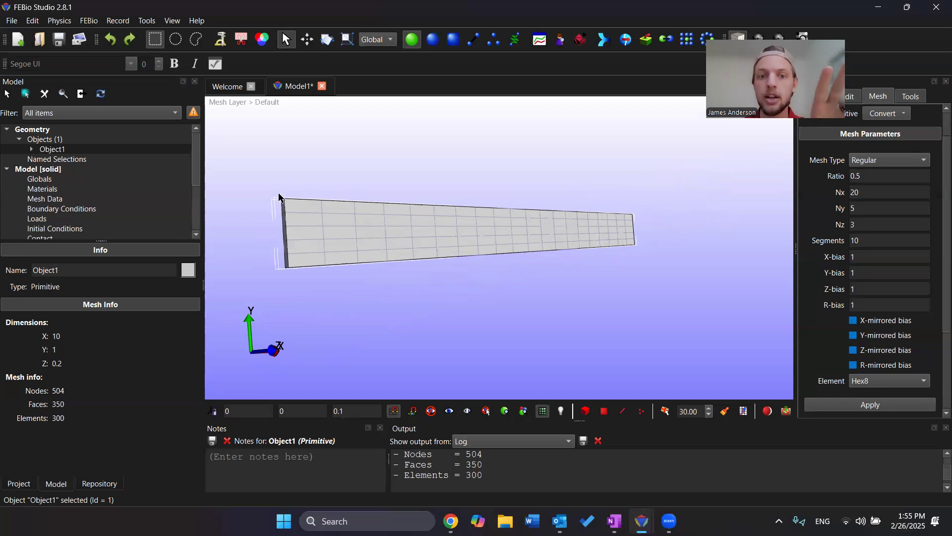
drag(355, 206, 352, 218)
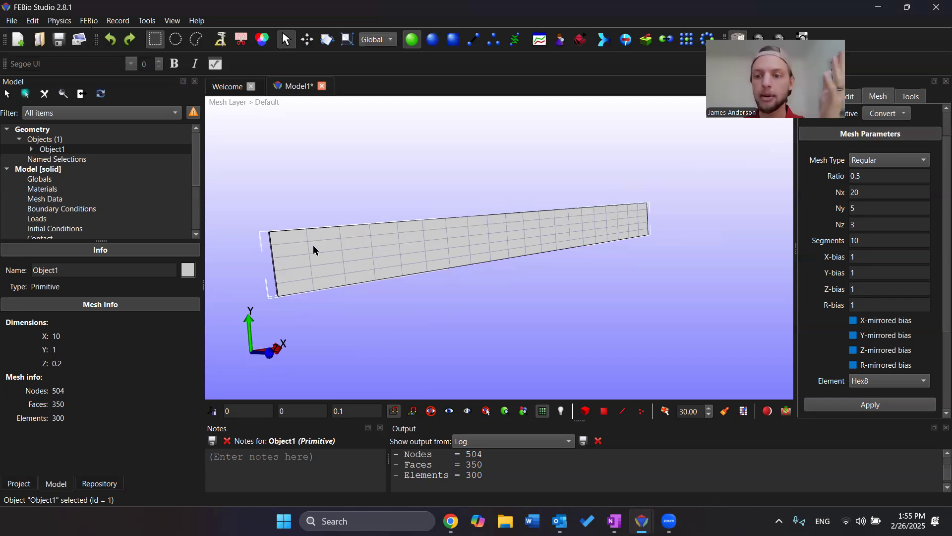
click(891, 258)
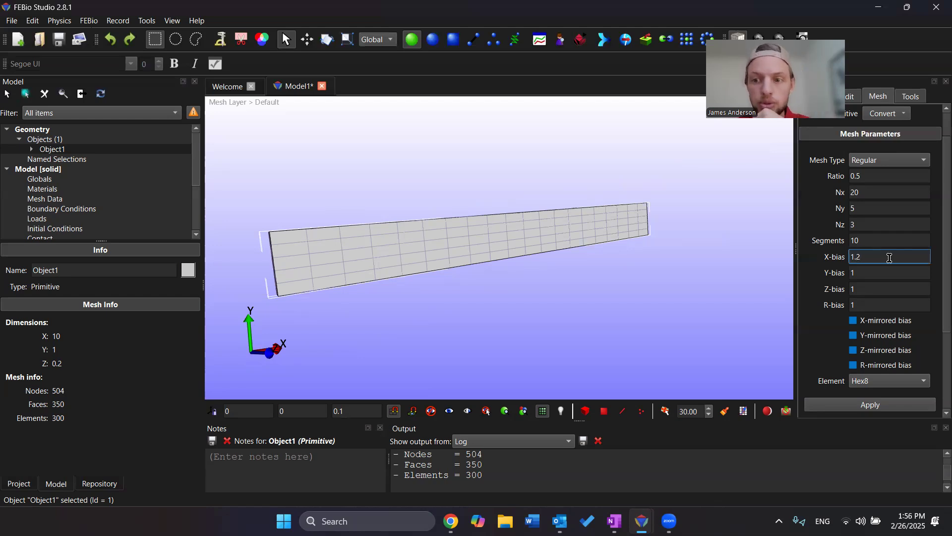
click(908, 406)
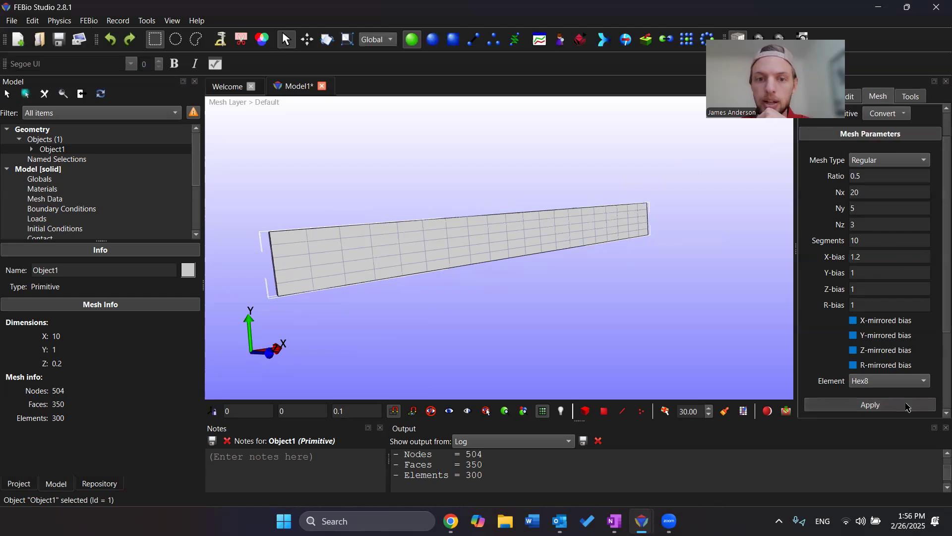
click(515, 282)
Step: Examine how the element sizes vary along the beam's length in the biased mesh
drag(504, 293, 331, 240)
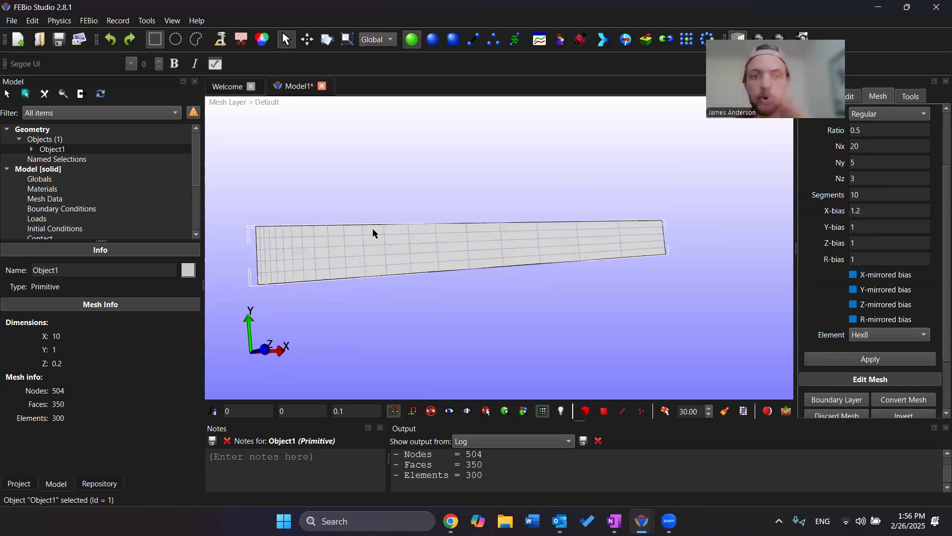
scroll(348, 248, up, 3)
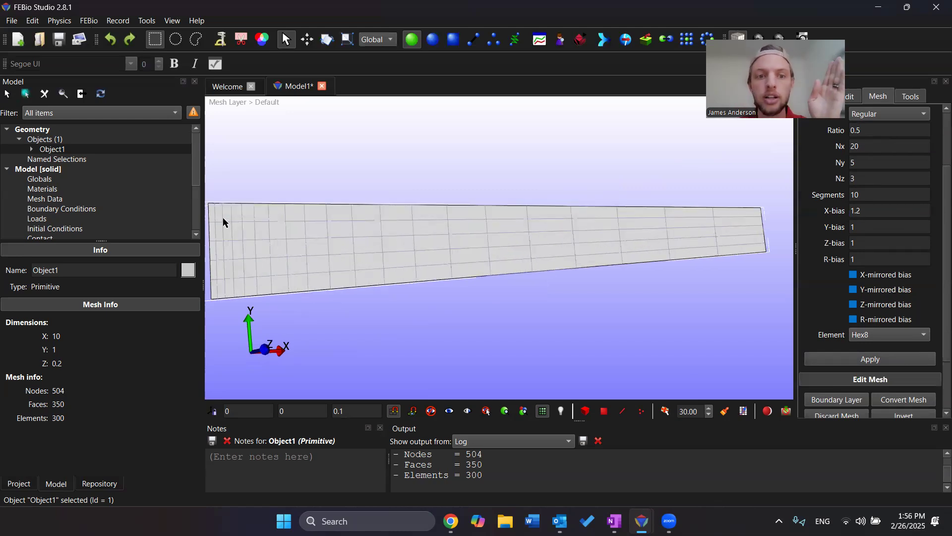
middle_drag(293, 254, 398, 234)
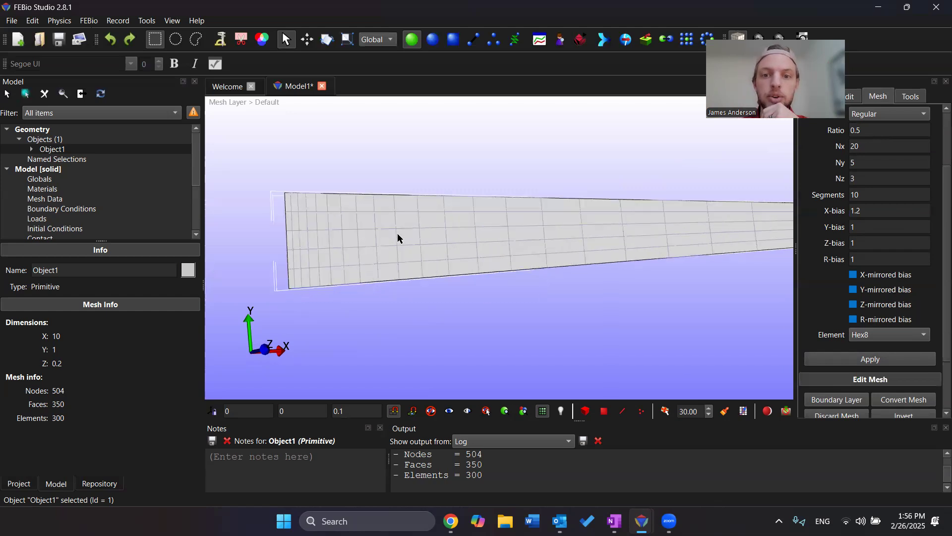
scroll(398, 234, up, 4)
middle_drag(248, 209, 417, 222)
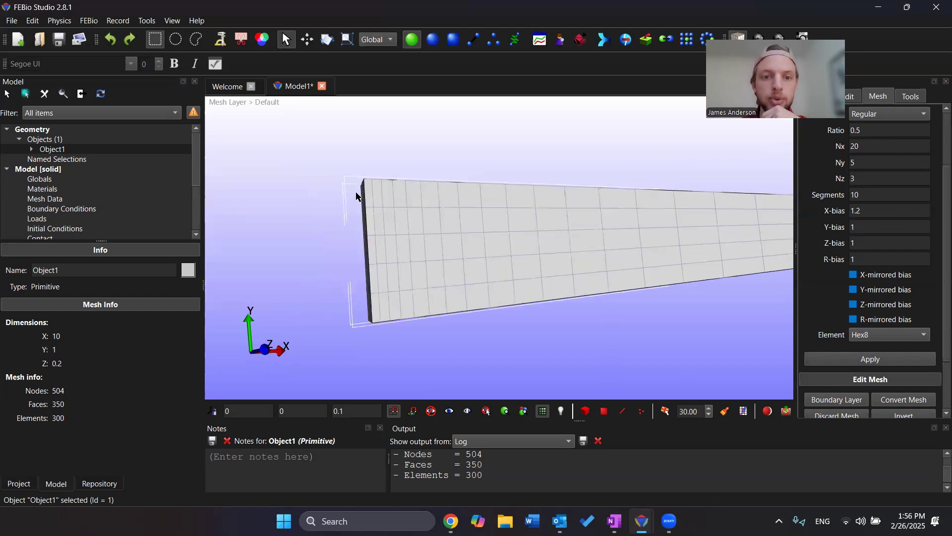
scroll(336, 180, up, 2)
click(334, 180)
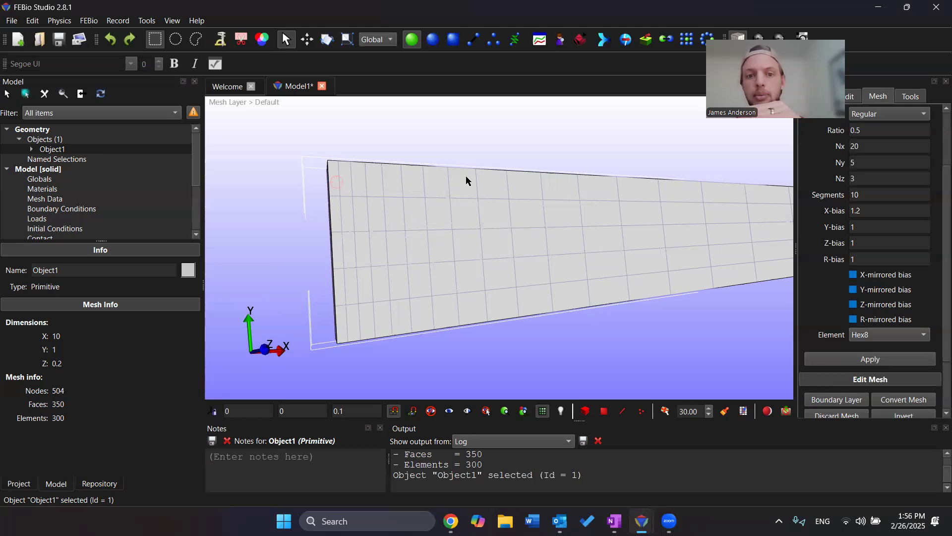
scroll(551, 200, up, 2)
scroll(544, 197, down, 3)
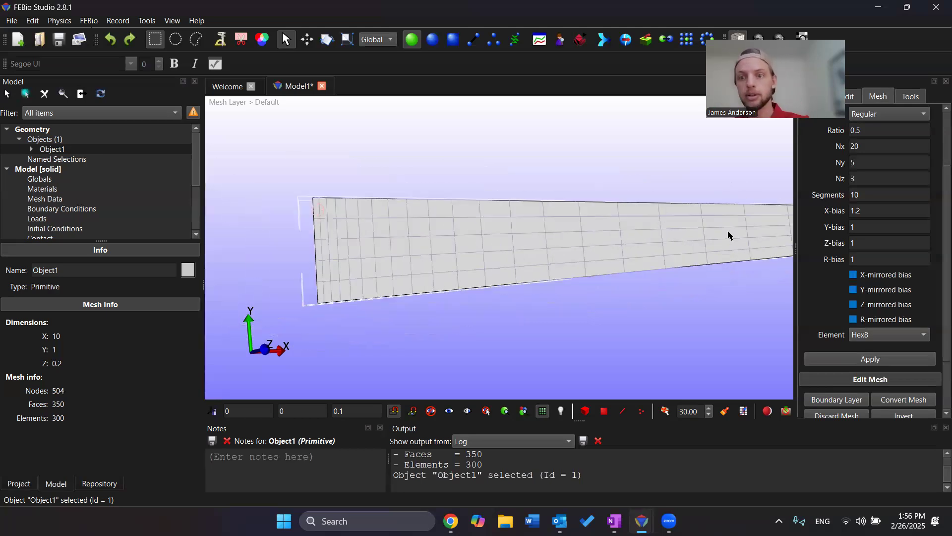
scroll(575, 207, down, 1)
drag(567, 204, 544, 206)
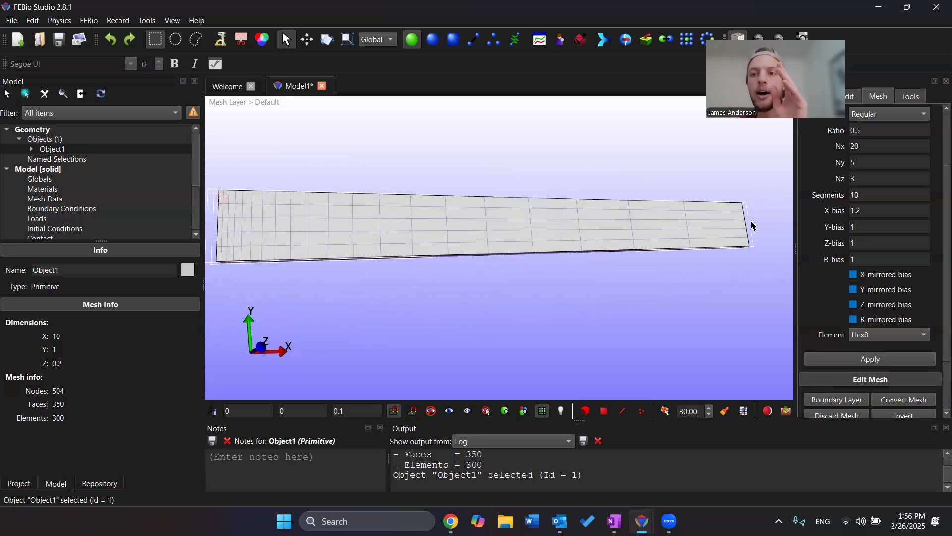
Step: Try an X-bias of 0.8 and remesh the beam to compare the element distribution
click(878, 213)
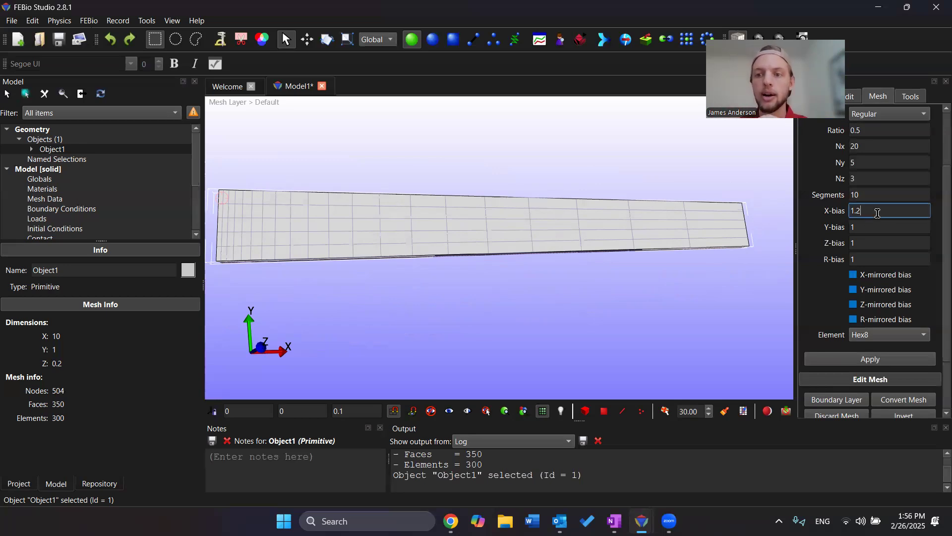
key(BackSpace)
key(BackSpace)
key(BackSpace)
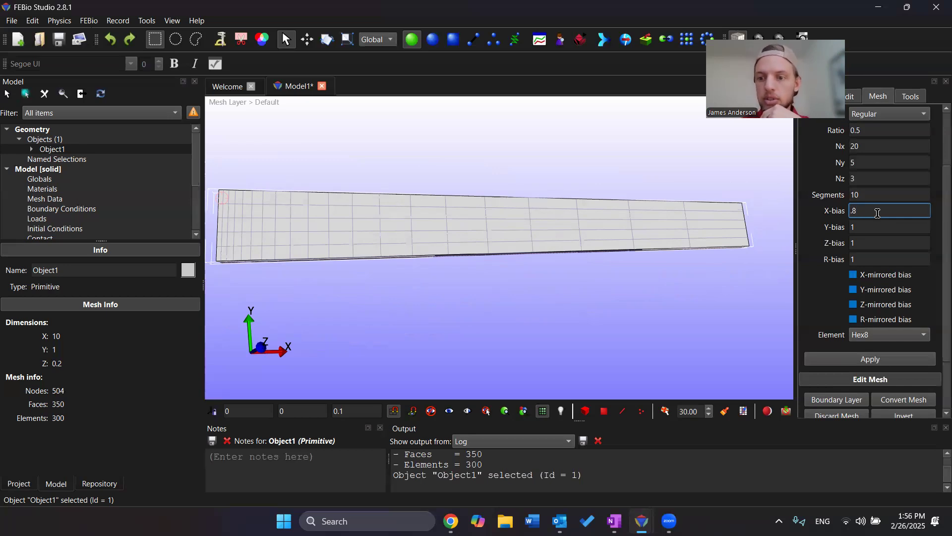
text(.8)
click(884, 360)
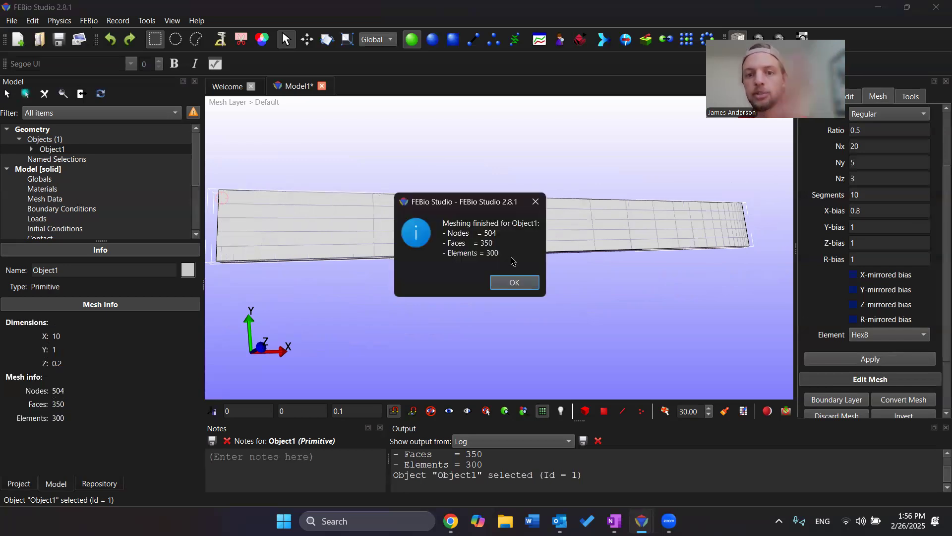
click(514, 282)
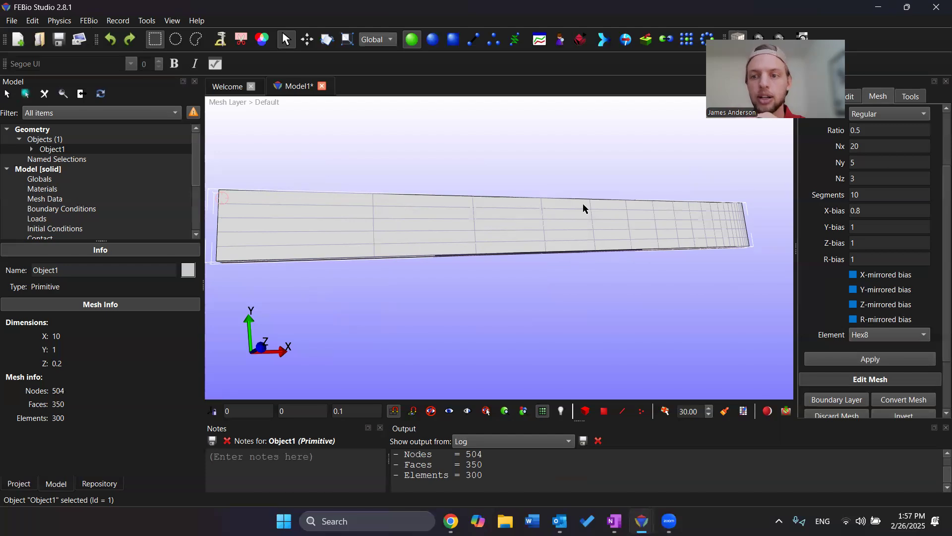
Step: Restore the X-bias to 1.2, remesh the beam and deselect it
triple_click(873, 215)
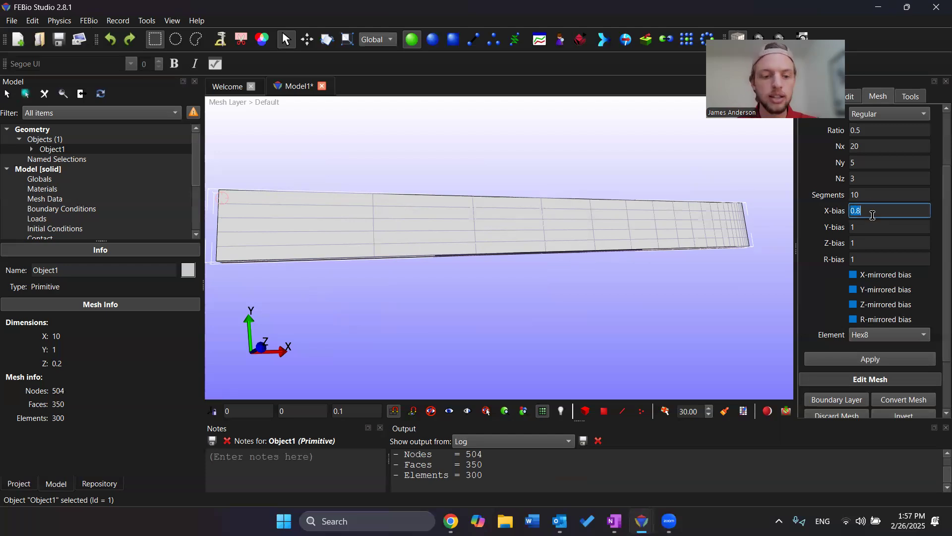
text(1.2)
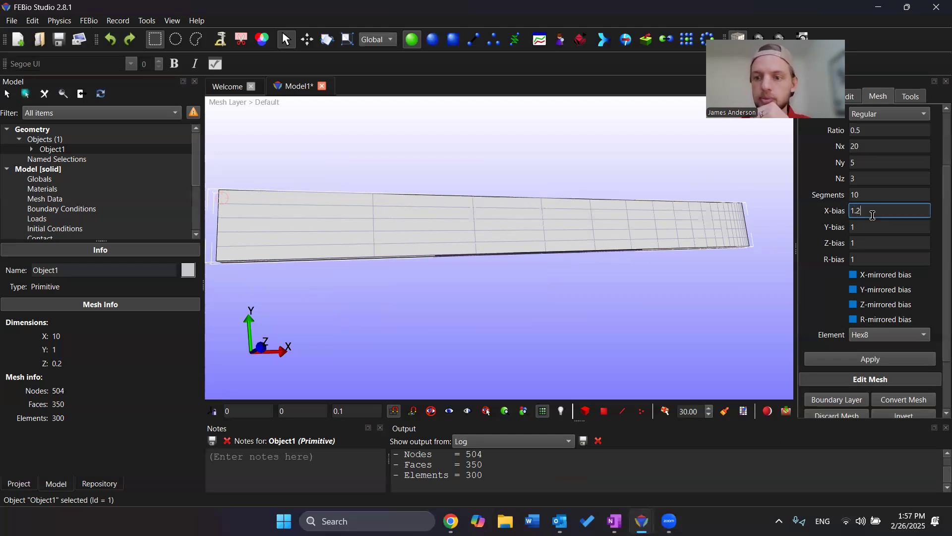
click(884, 360)
click(529, 282)
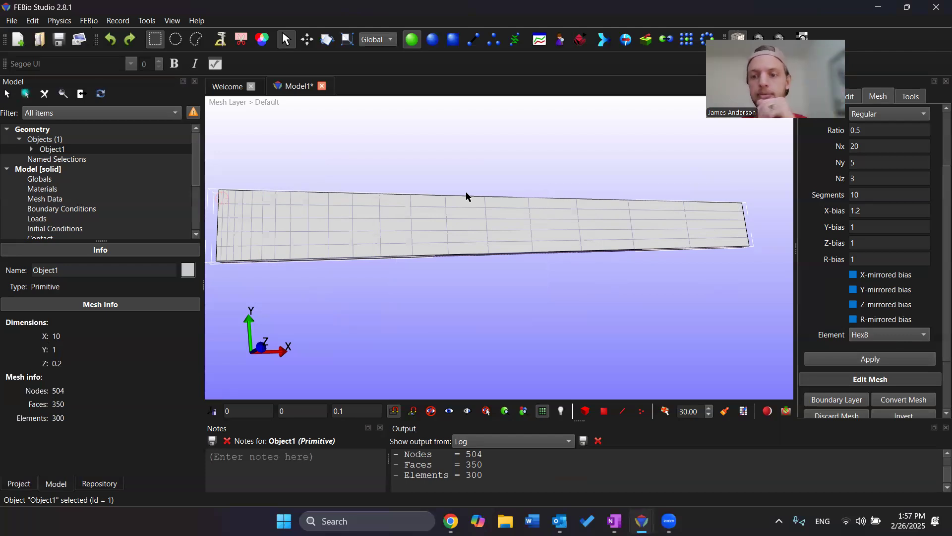
drag(675, 312, 588, 175)
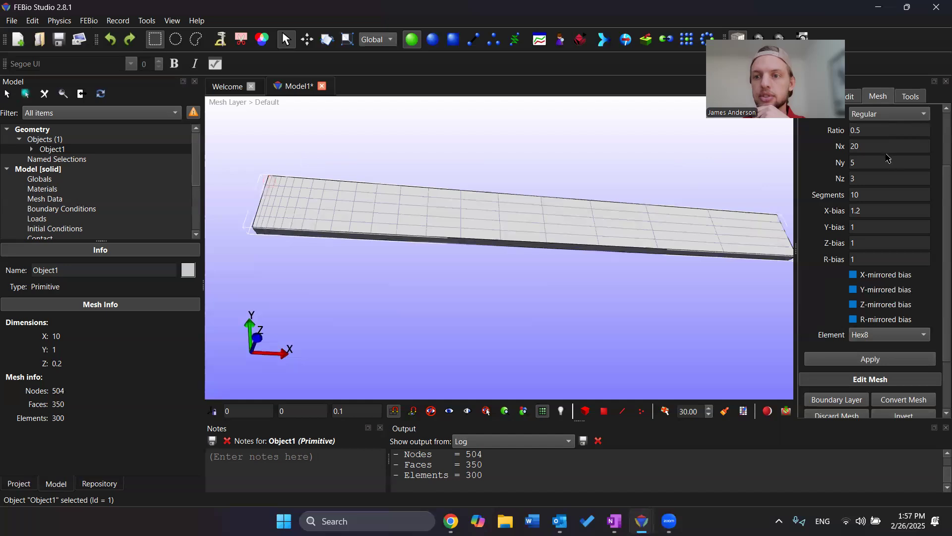
scroll(888, 144, up, 1)
drag(453, 263, 468, 271)
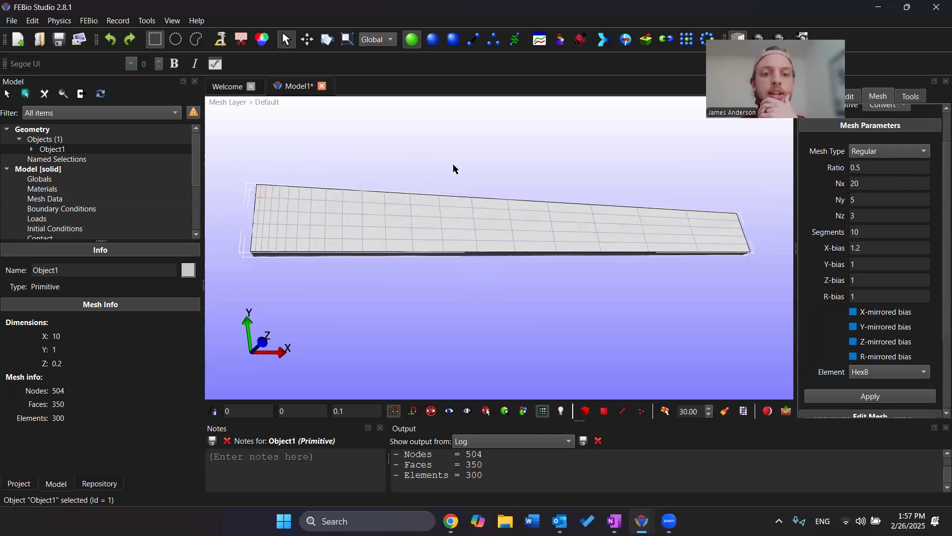
drag(453, 165, 458, 162)
click(620, 140)
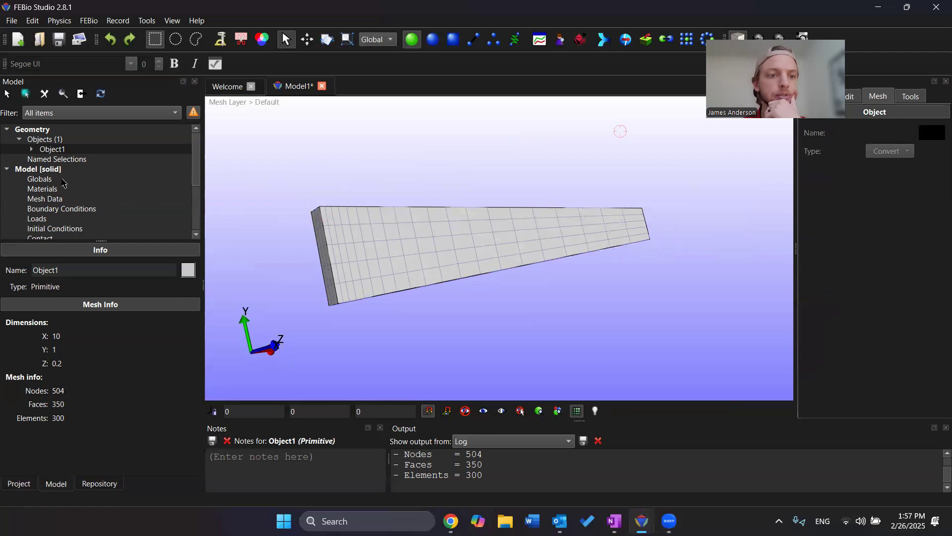
Step: Add a new analysis step to the model, inserted after the Initial step
scroll(109, 180, down, 3)
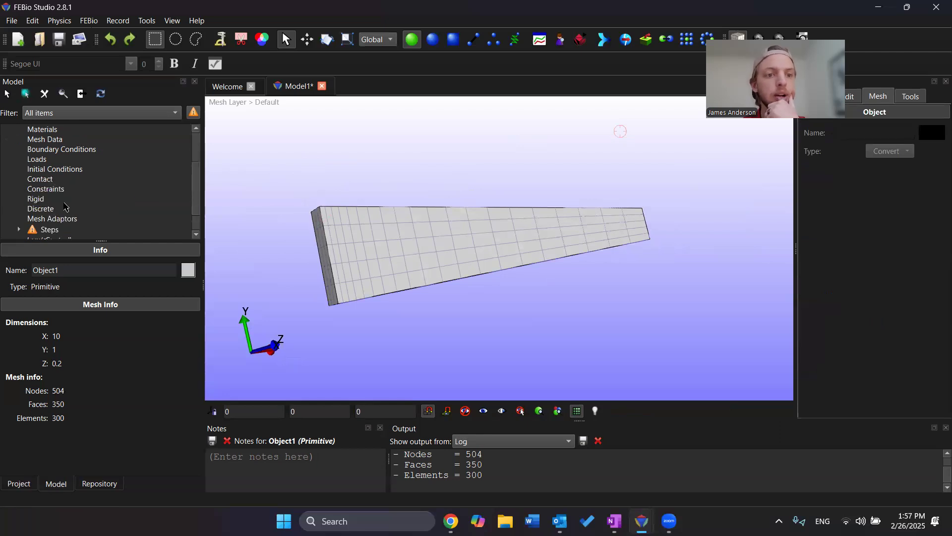
click(51, 203)
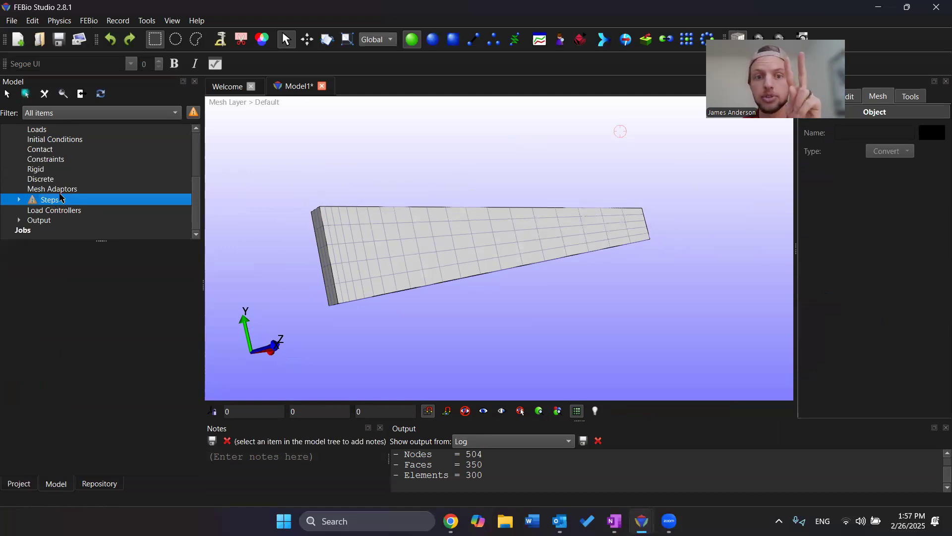
drag(429, 239, 291, 227)
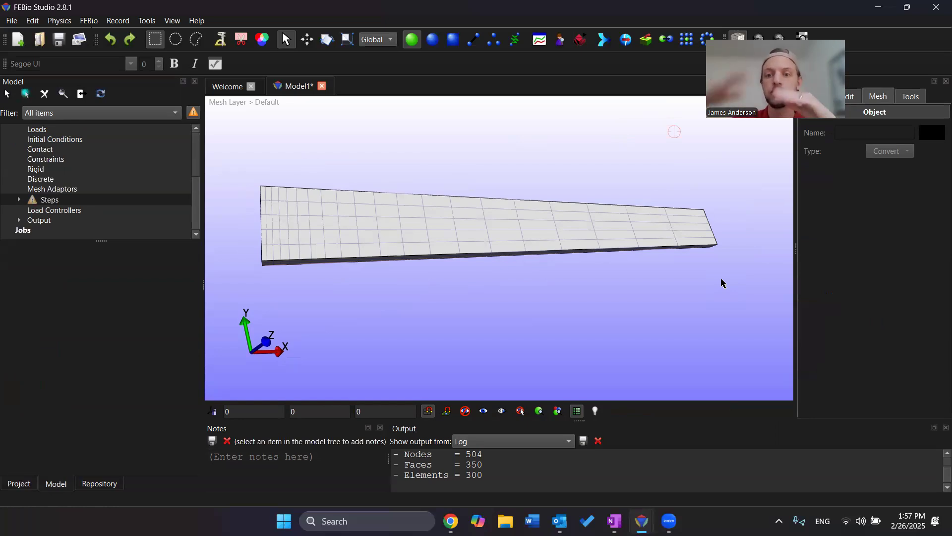
click(19, 200)
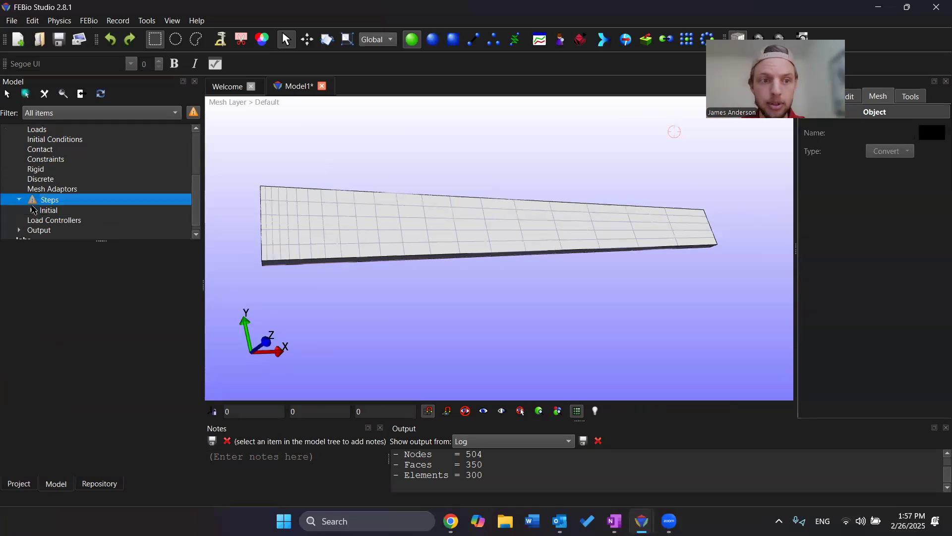
click(42, 210)
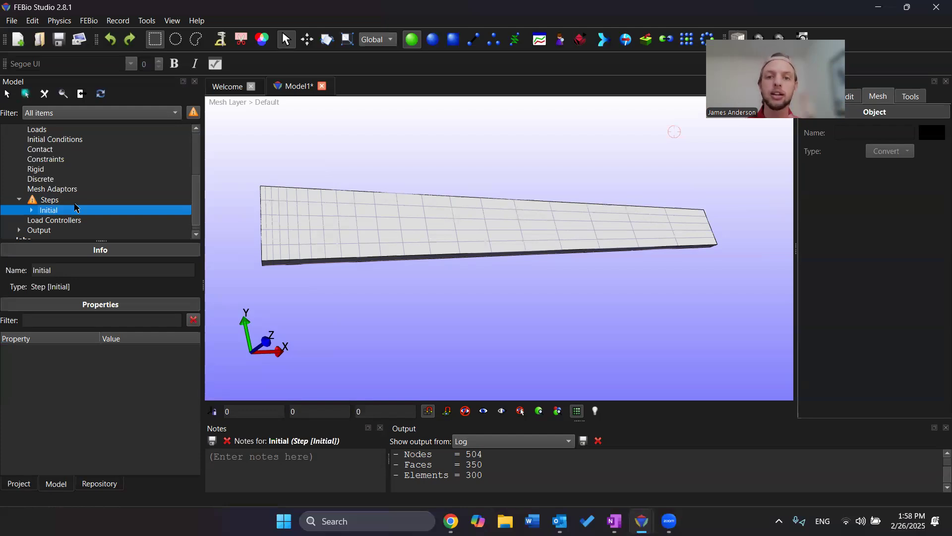
right_click(79, 200)
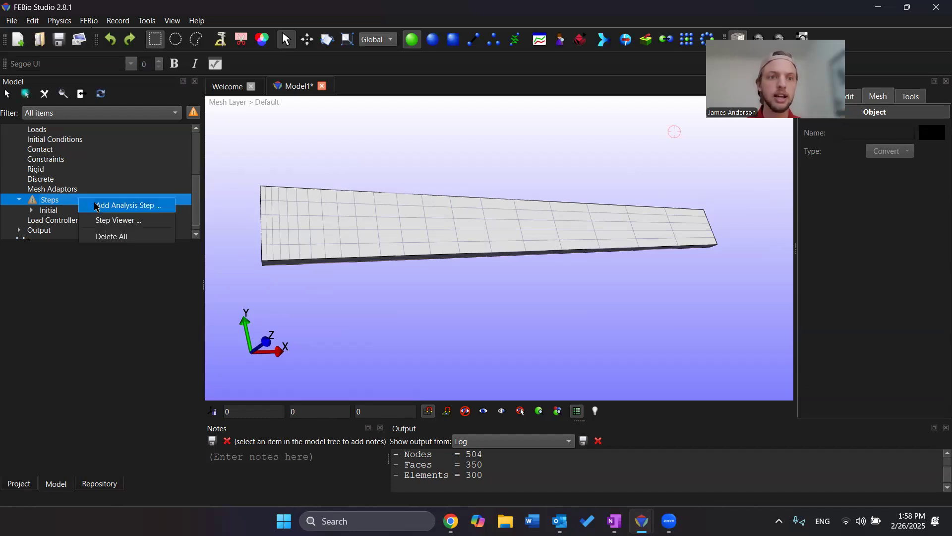
click(59, 21)
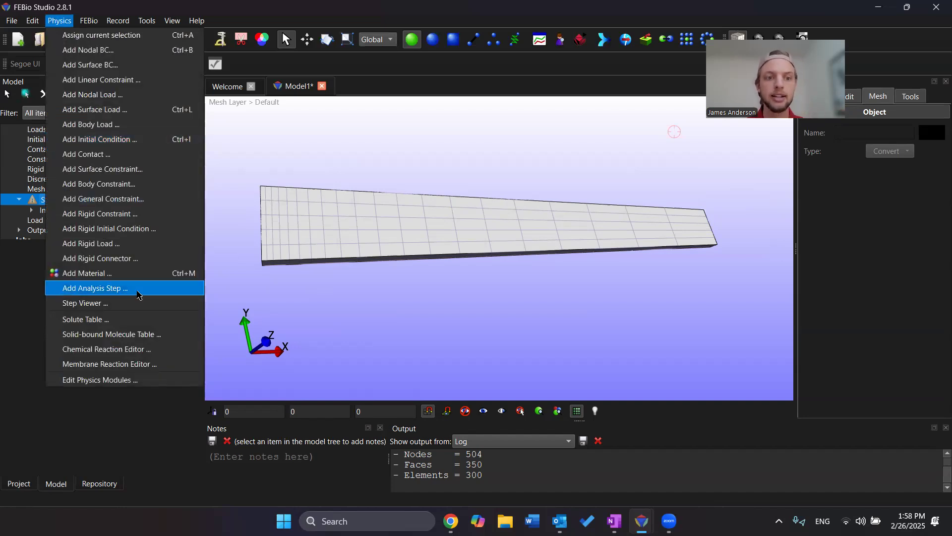
click(137, 291)
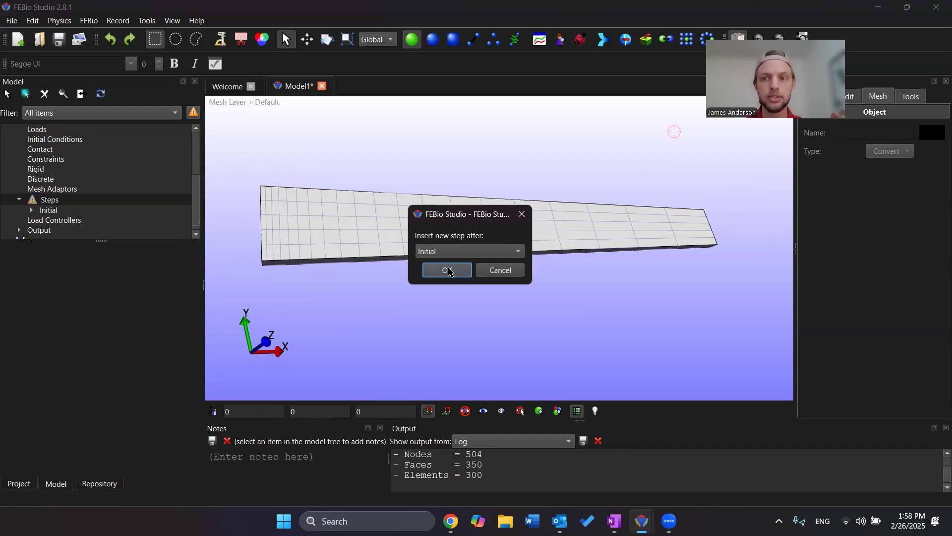
click(448, 270)
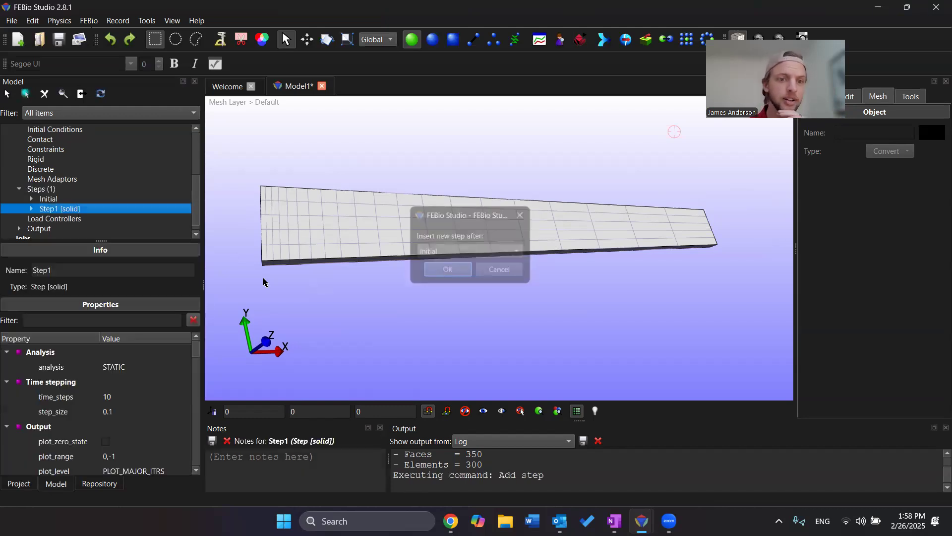
Step: Review the new step's analysis, time-stepping and output properties, and open its analysis type for editing
scroll(214, 254, down, 1)
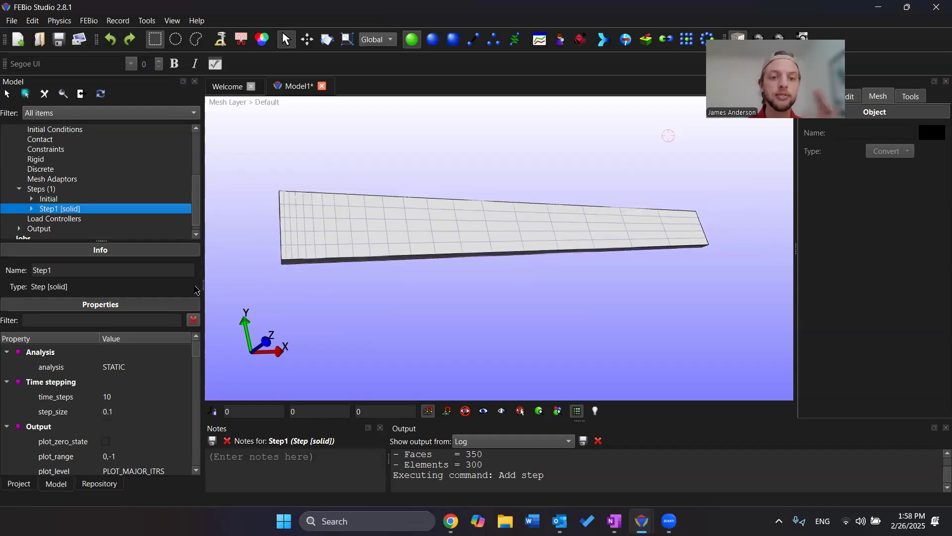
scroll(197, 376, down, 1)
scroll(196, 376, up, 1)
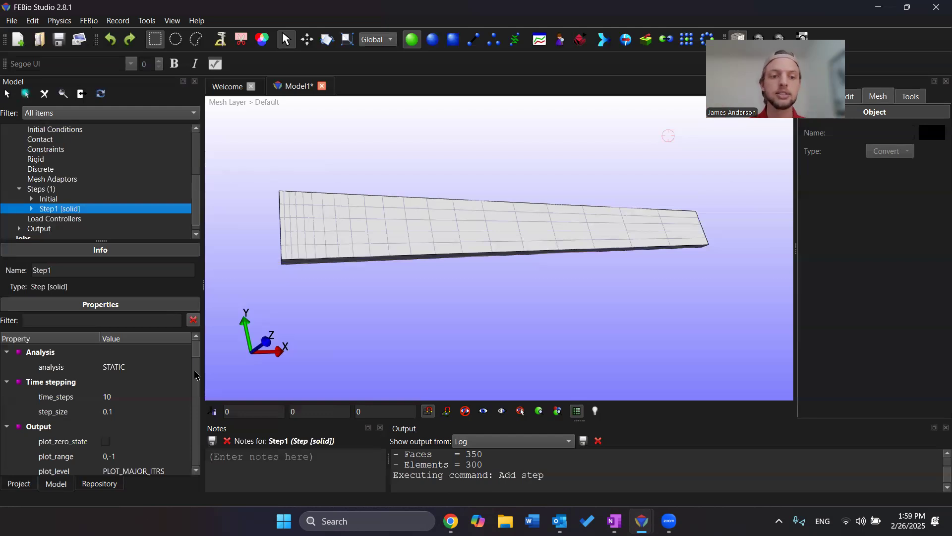
scroll(194, 370, down, 1)
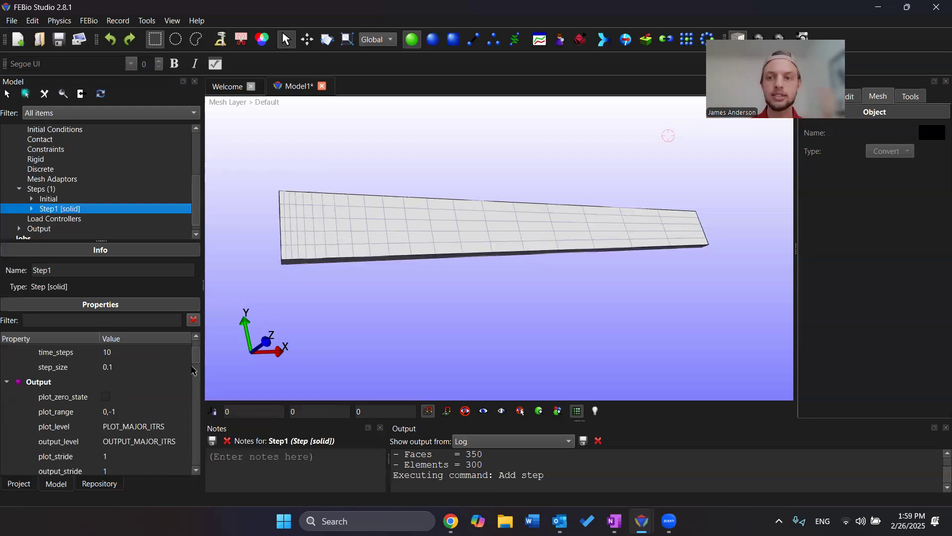
scroll(194, 371, up, 1)
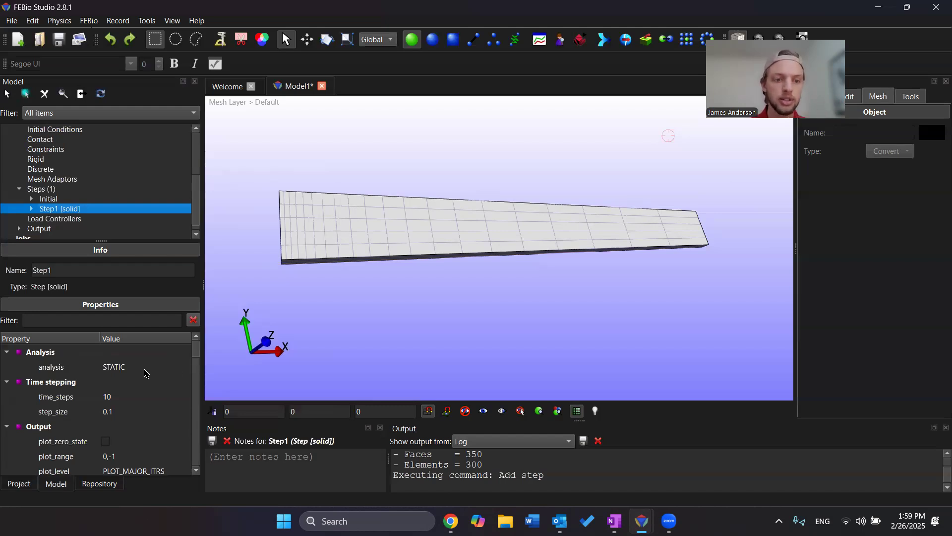
click(144, 369)
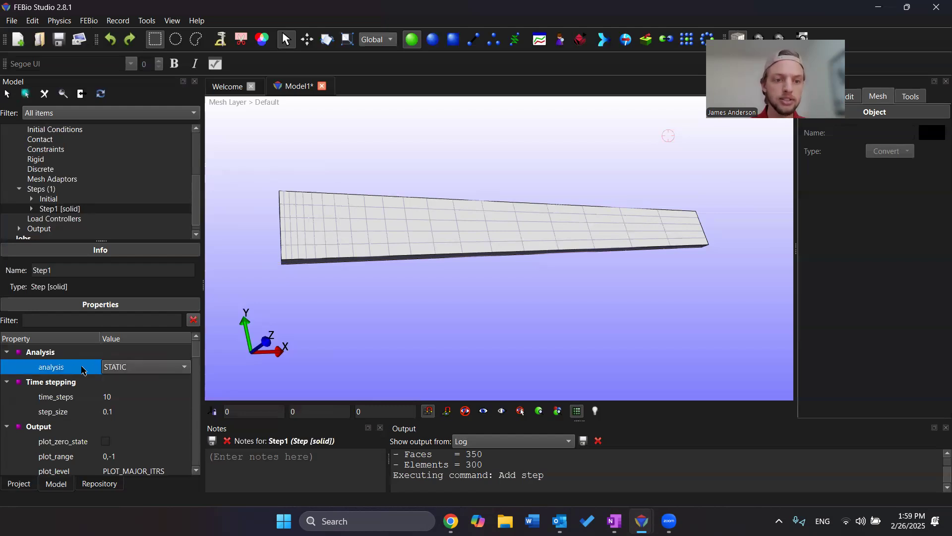
Step: Set Step1 to 5 time steps with a step size of 0.2
click(138, 394)
text(5)
click(128, 414)
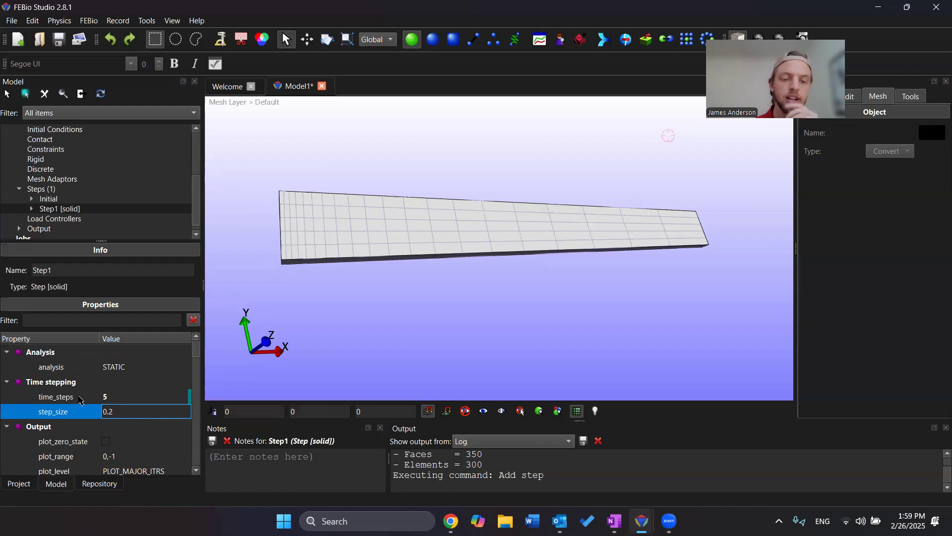
click(349, 301)
drag(699, 235, 349, 233)
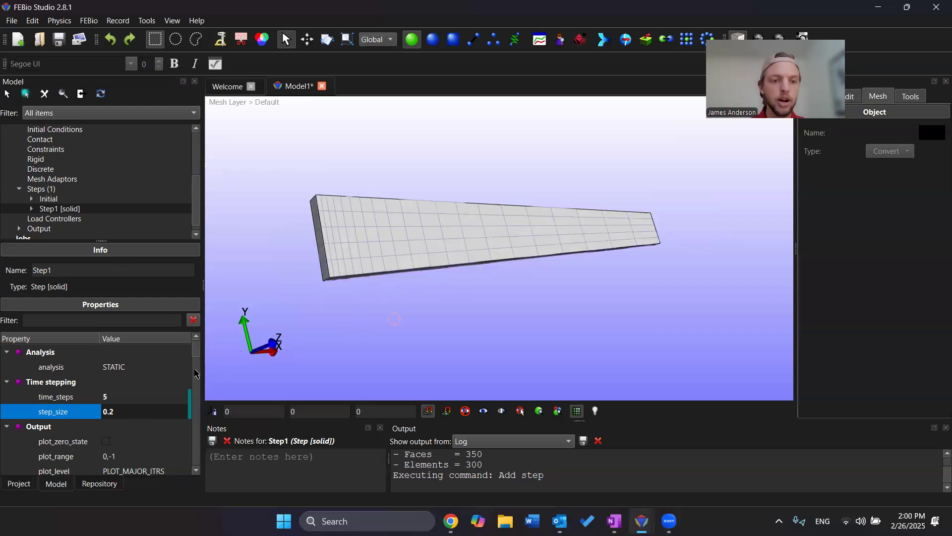
Step: Remove the auto time stepper from Step1
scroll(196, 374, down, 5)
scroll(196, 373, down, 1)
scroll(196, 373, up, 1)
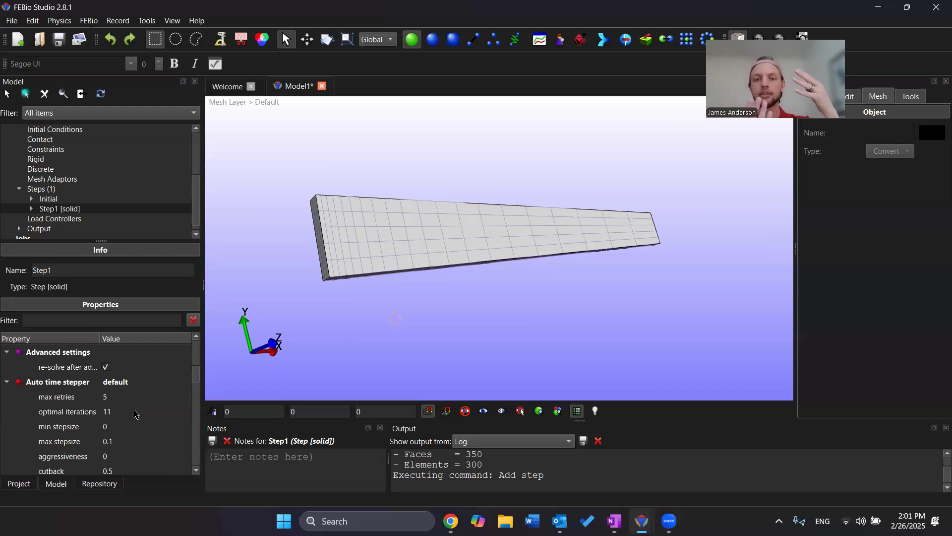
click(148, 387)
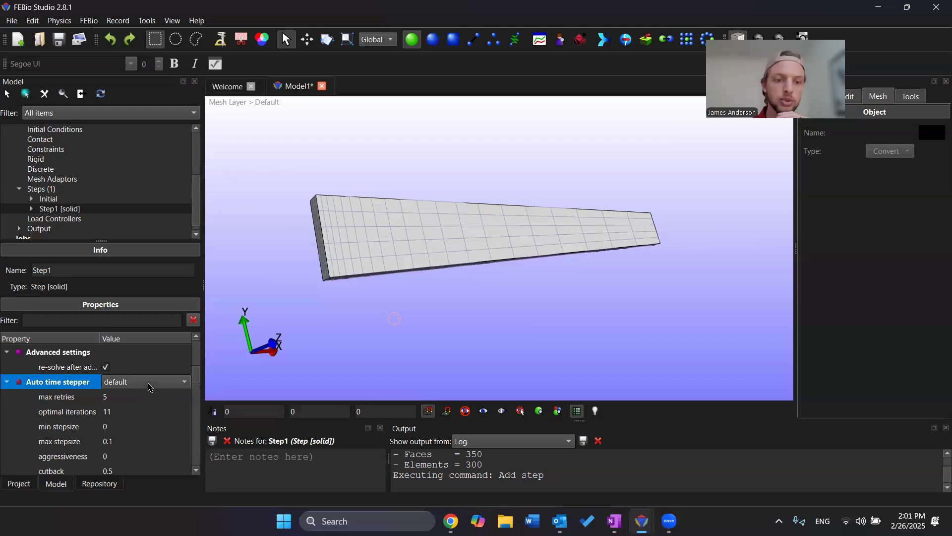
click(140, 427)
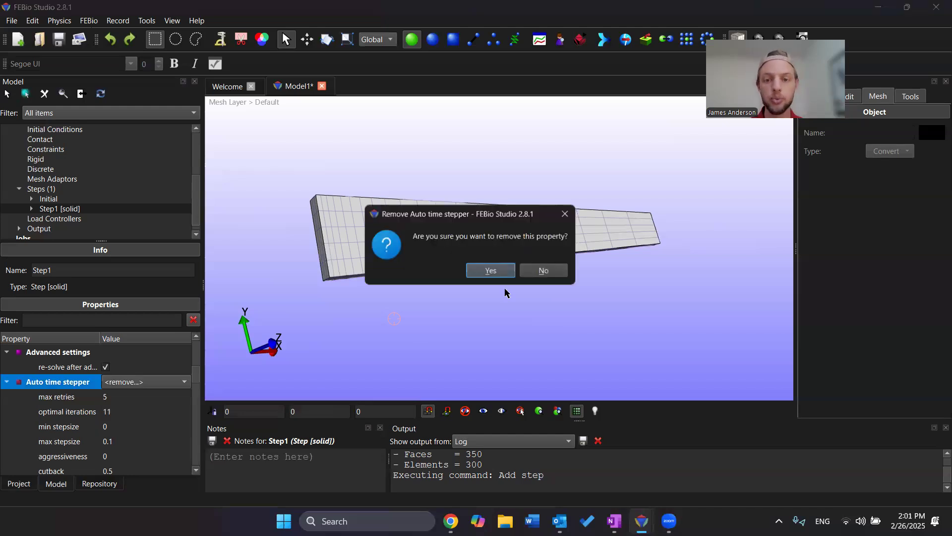
click(491, 271)
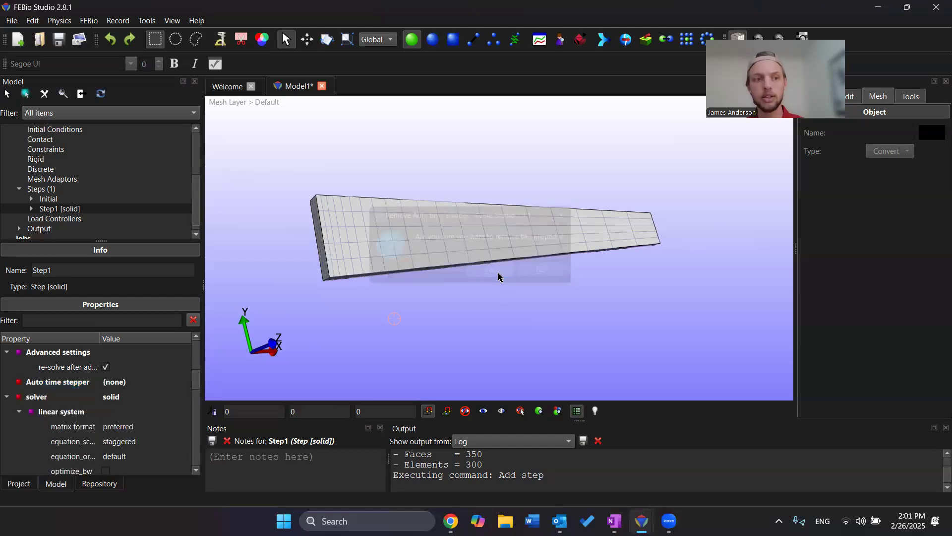
Step: Add a second analysis step to the model, inserted after Step1
click(42, 189)
right_click(95, 191)
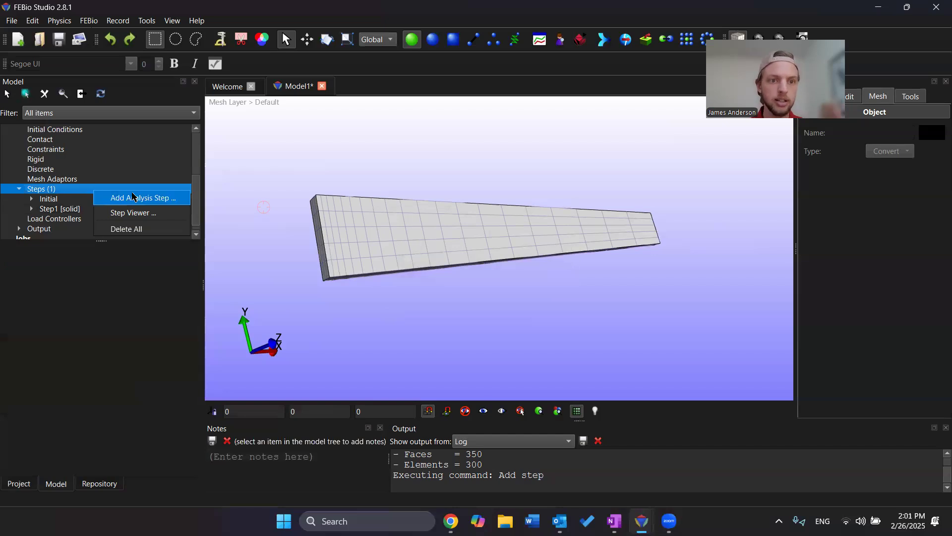
click(133, 197)
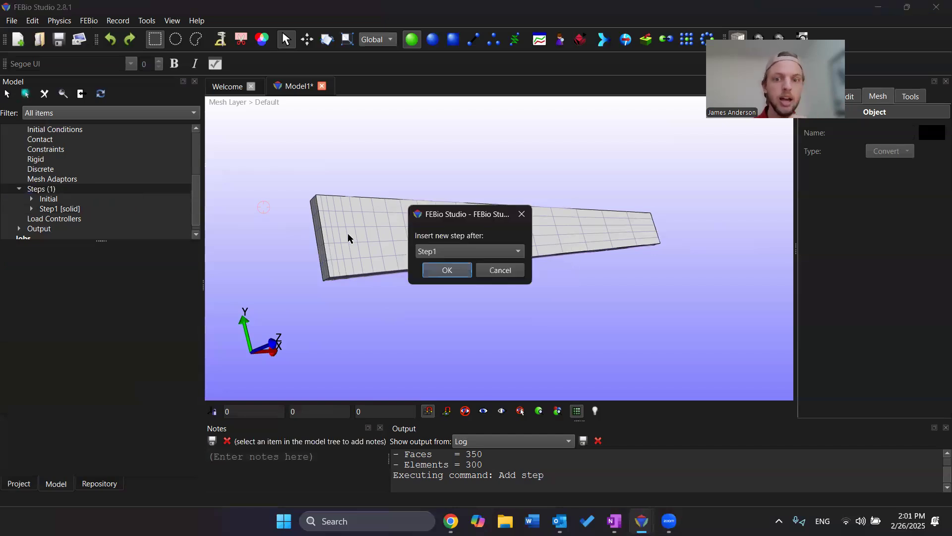
click(441, 270)
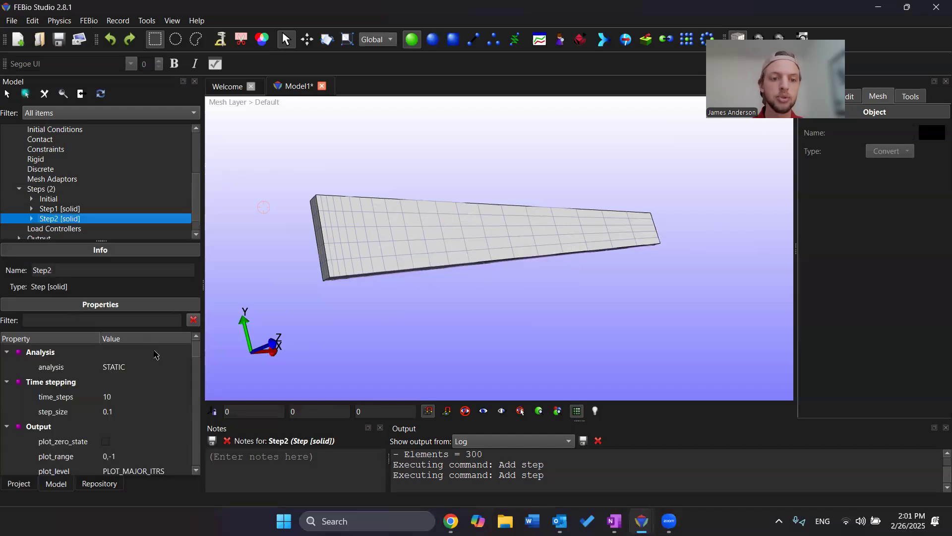
Step: Make Step2 a DYNAMIC analysis with 40 time steps and a step size of 1
click(142, 367)
click(142, 367)
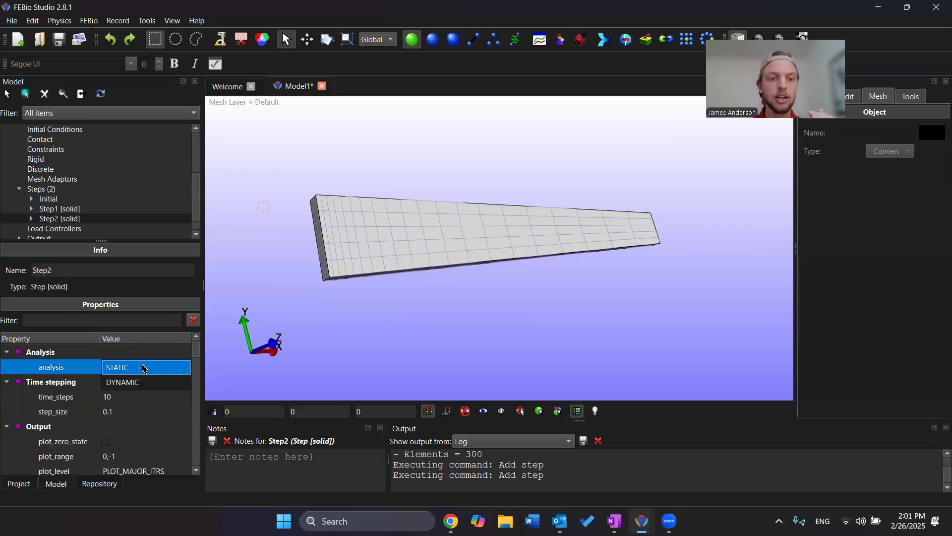
click(133, 383)
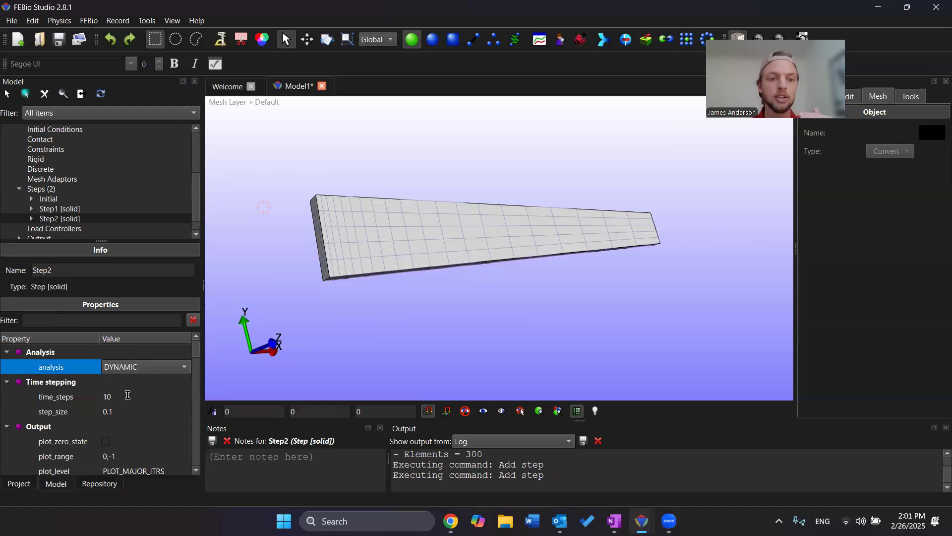
click(128, 395)
text(40)
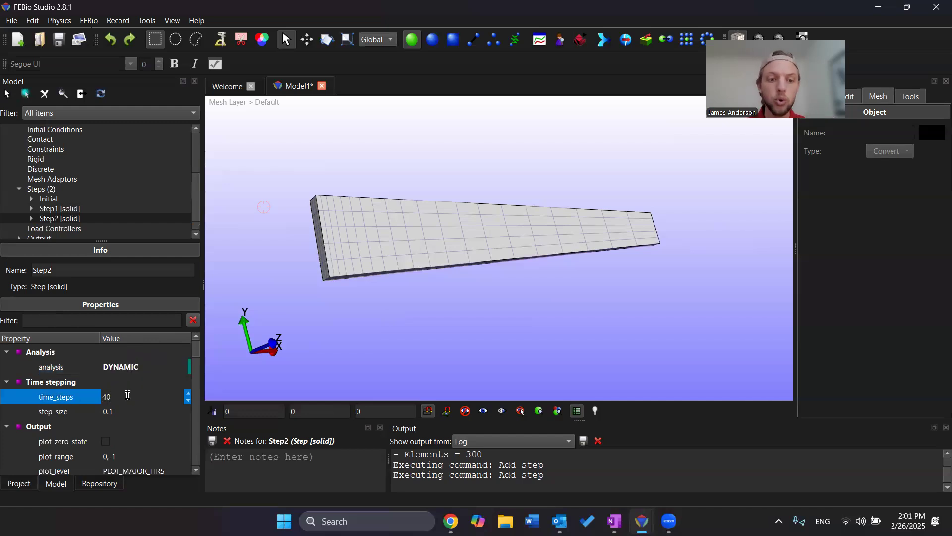
click(137, 412)
text(1)
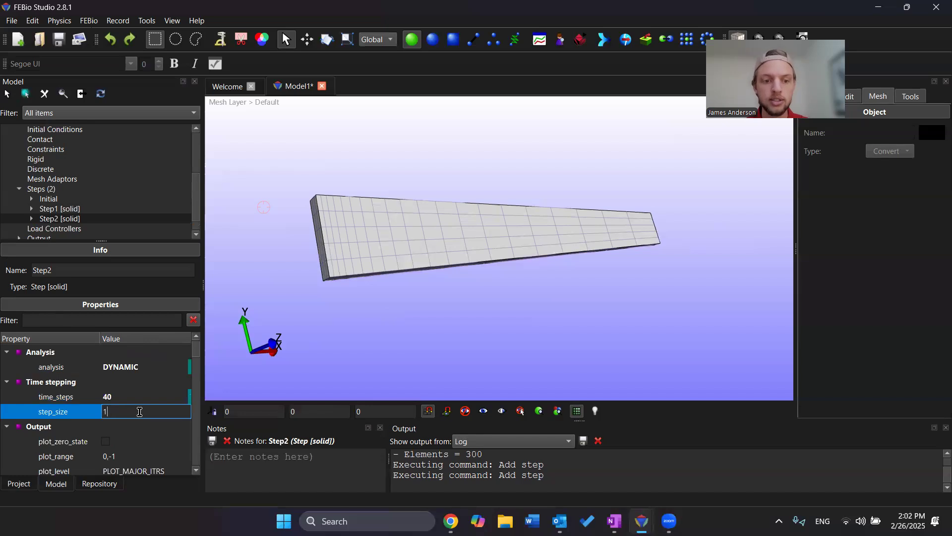
click(341, 341)
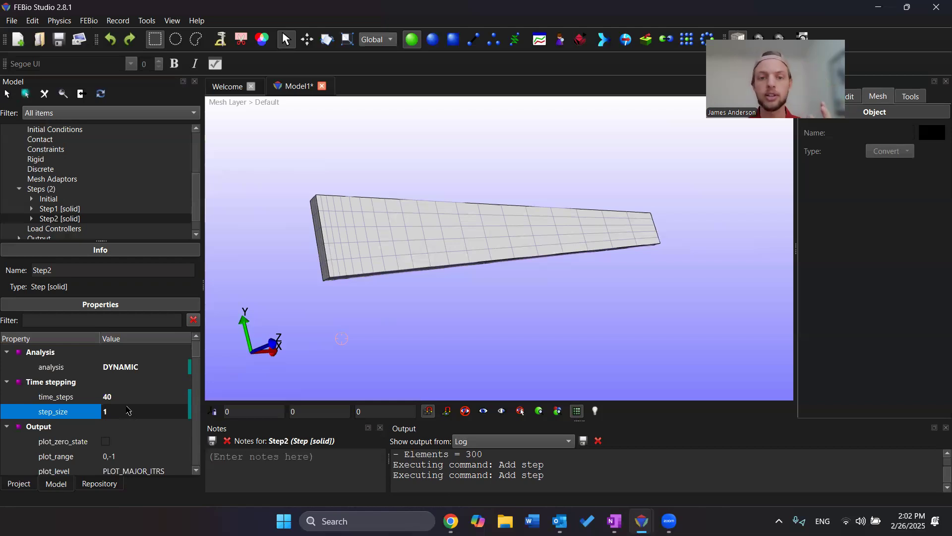
Step: Examine Step2's auto time stepper settings, including max retries, min stepsize, max stepsize, aggressiveness and cutback
scroll(195, 372, down, 6)
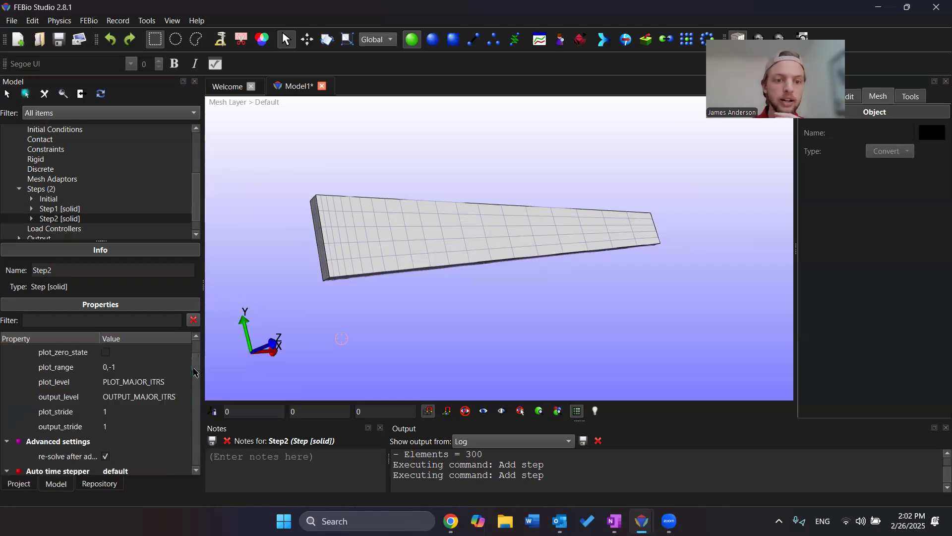
scroll(195, 372, up, 1)
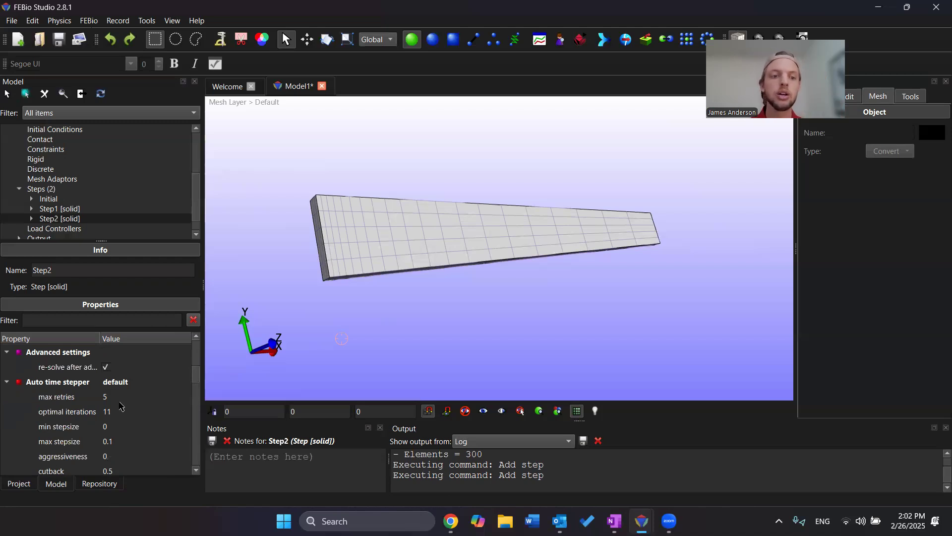
click(120, 396)
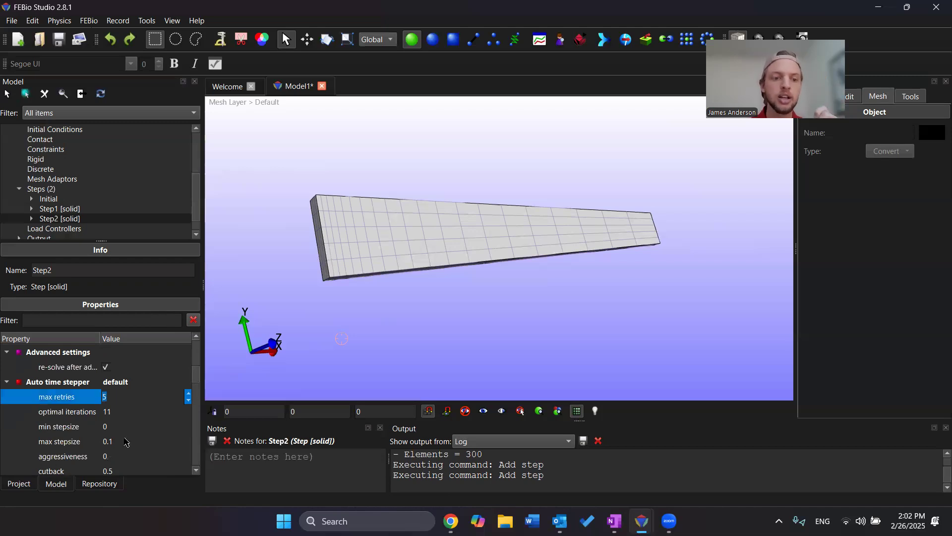
click(127, 428)
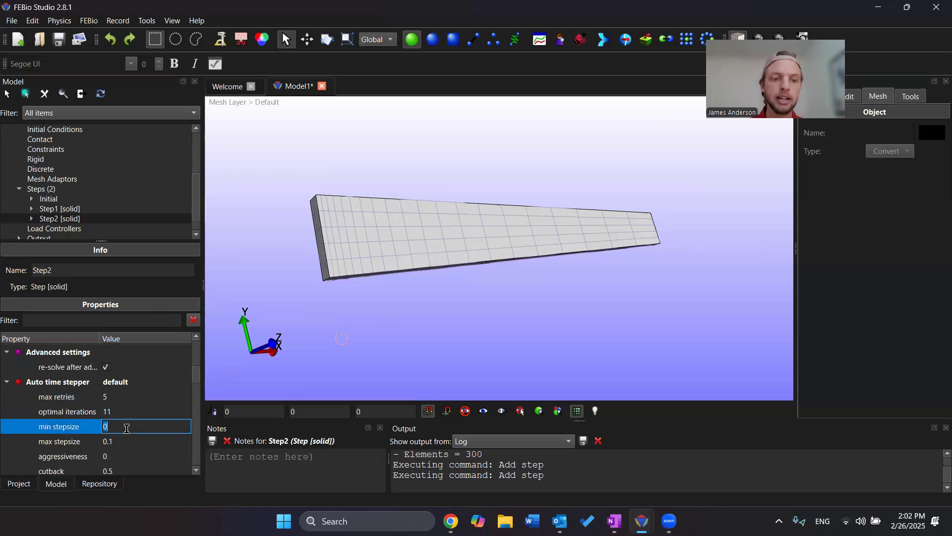
click(126, 440)
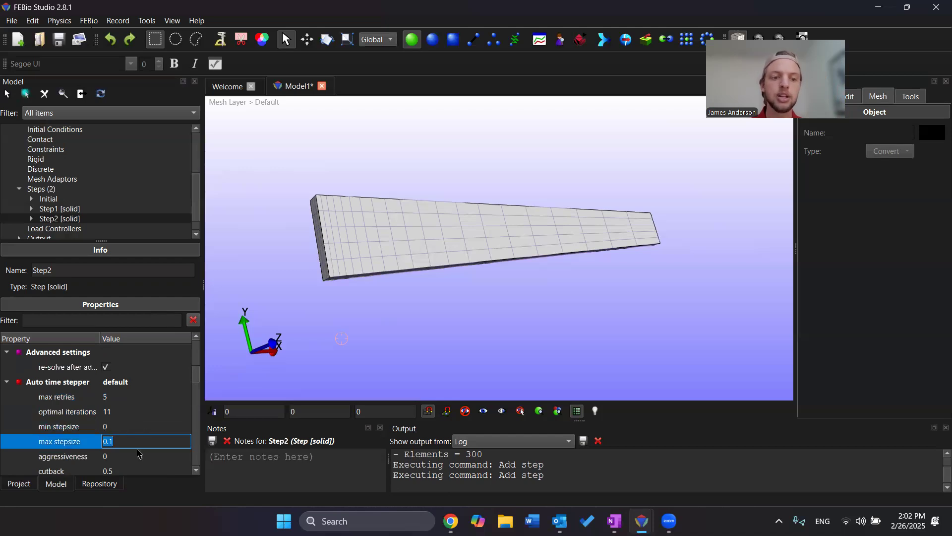
scroll(139, 427, down, 1)
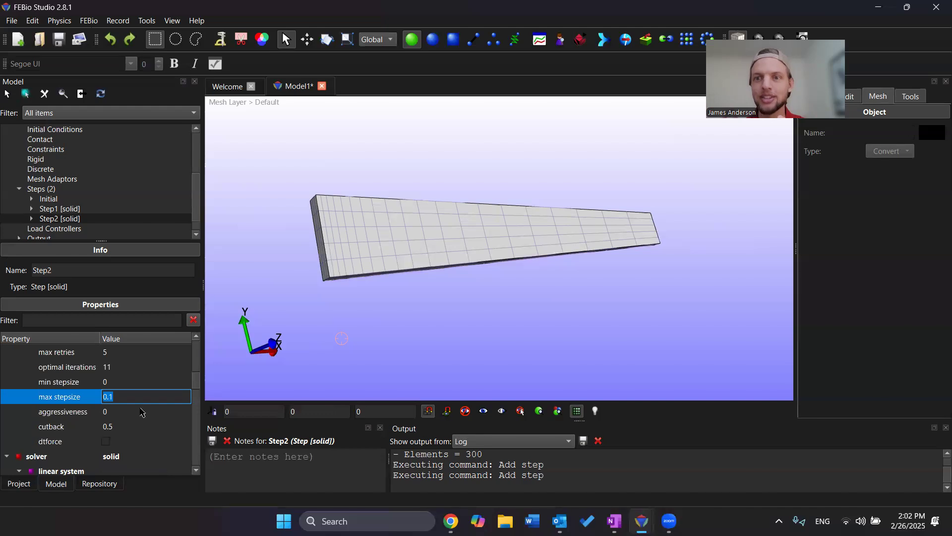
click(277, 251)
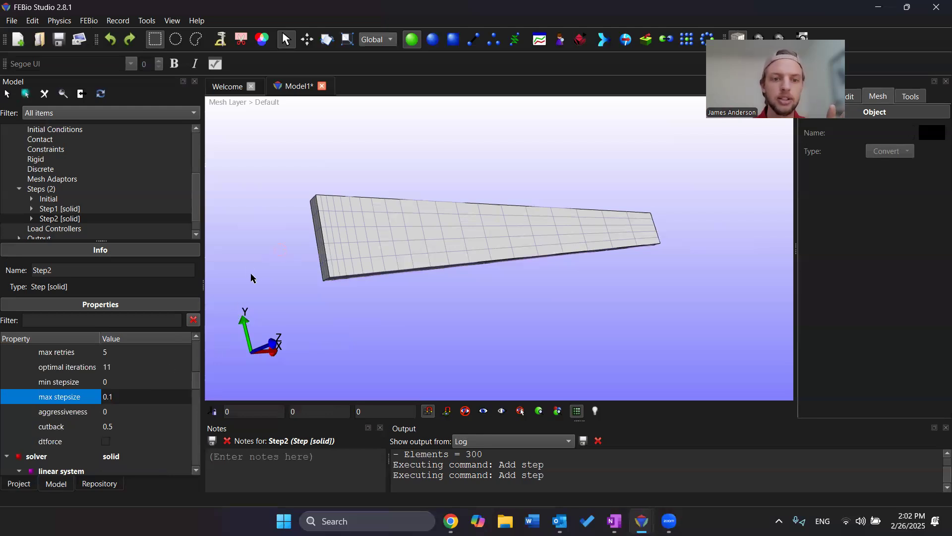
drag(438, 296, 380, 285)
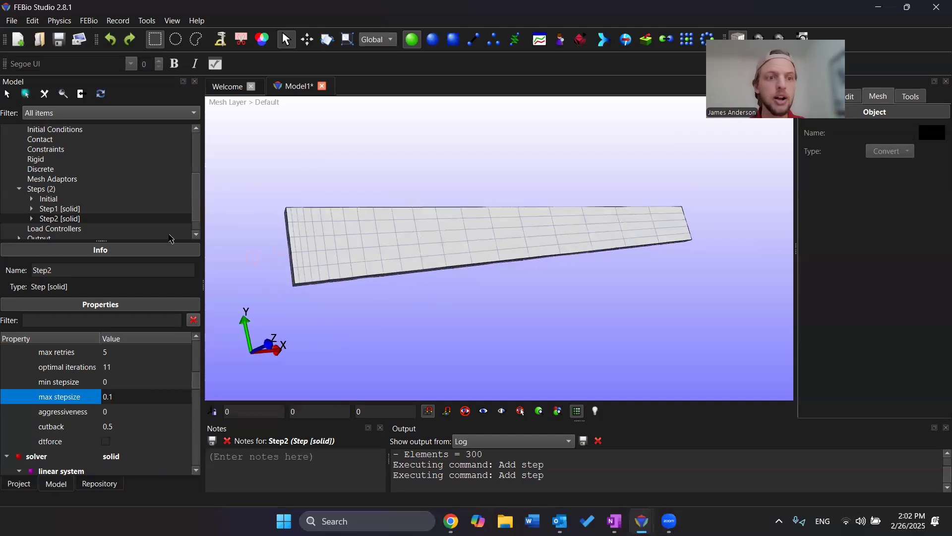
drag(199, 390, 209, 338)
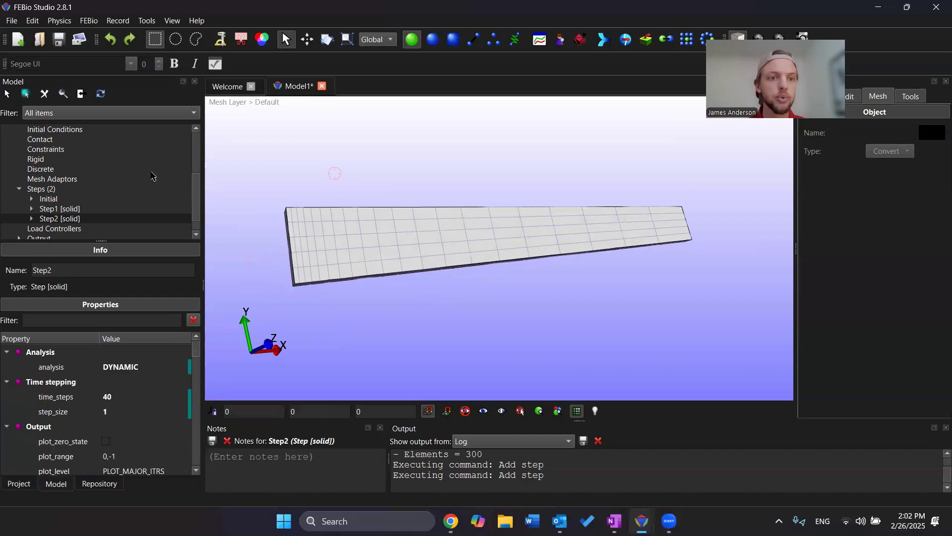
Step: Add a Zero displacement nodal boundary condition to the model in the Initial step
scroll(154, 176, up, 2)
right_click(88, 150)
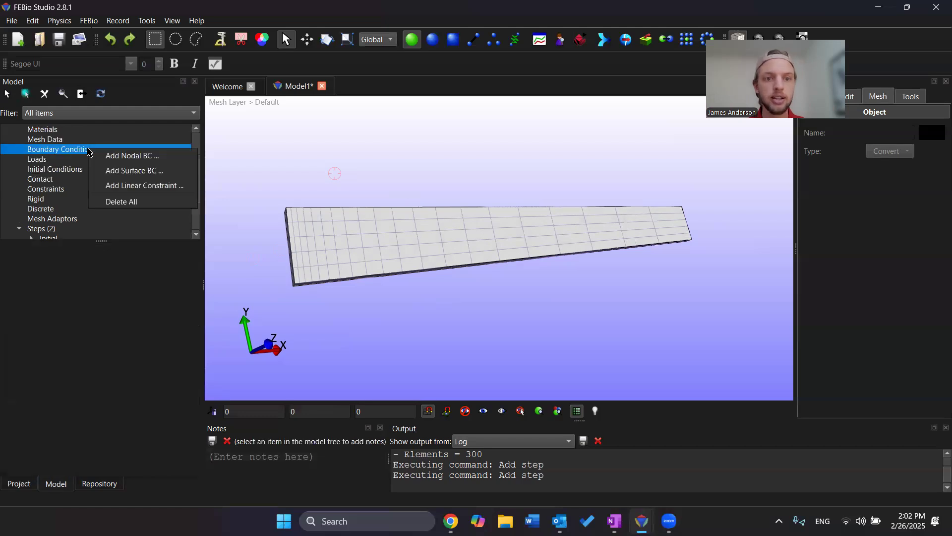
key(Escape)
click(59, 21)
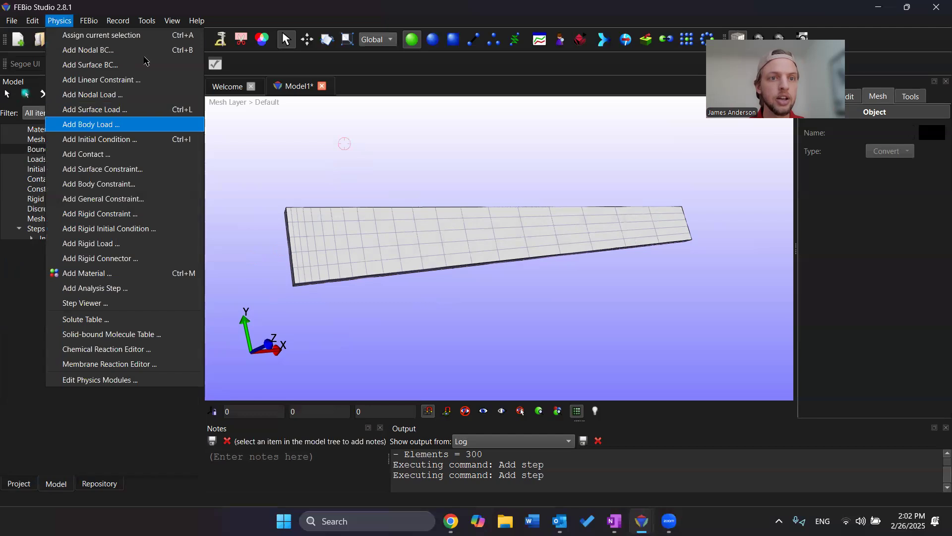
click(140, 53)
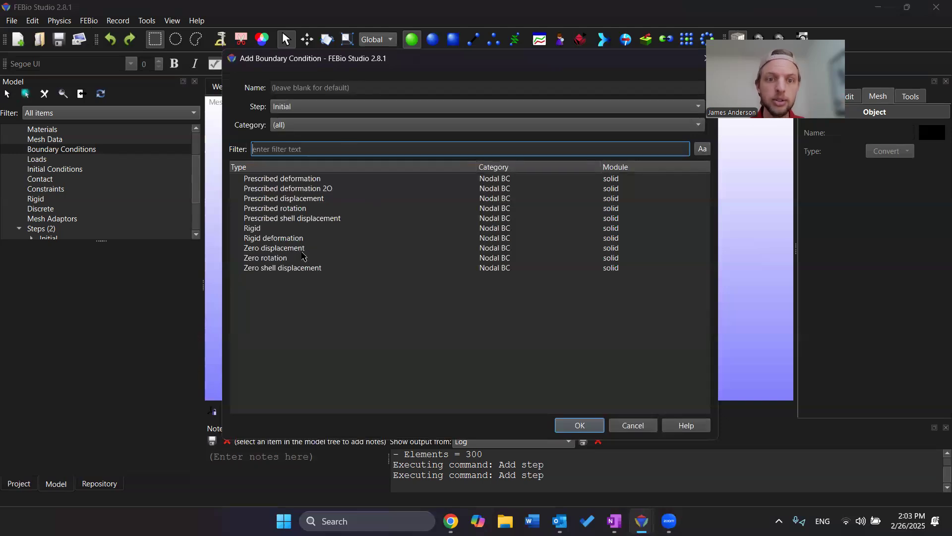
click(303, 251)
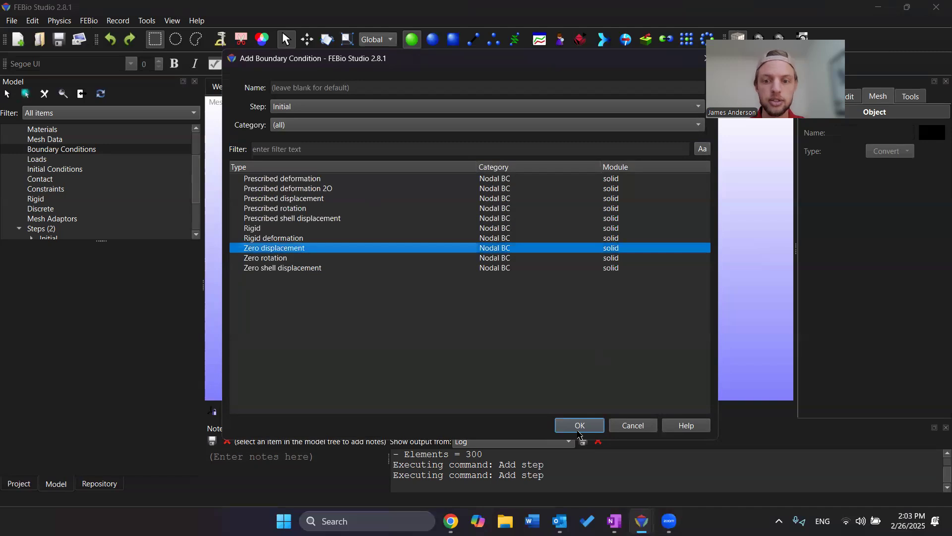
click(579, 425)
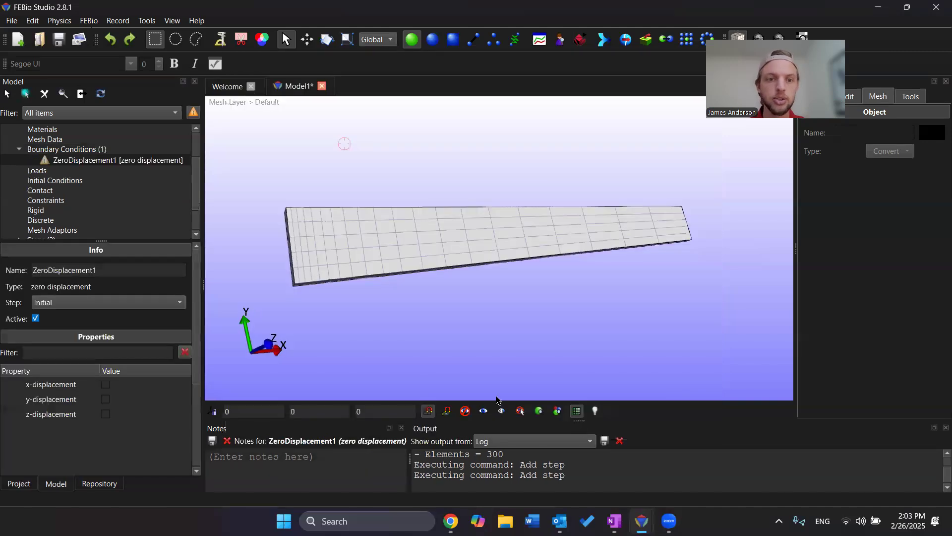
Step: Fix the x-, y- and z-displacement in the zero displacement boundary condition
click(105, 385)
click(105, 399)
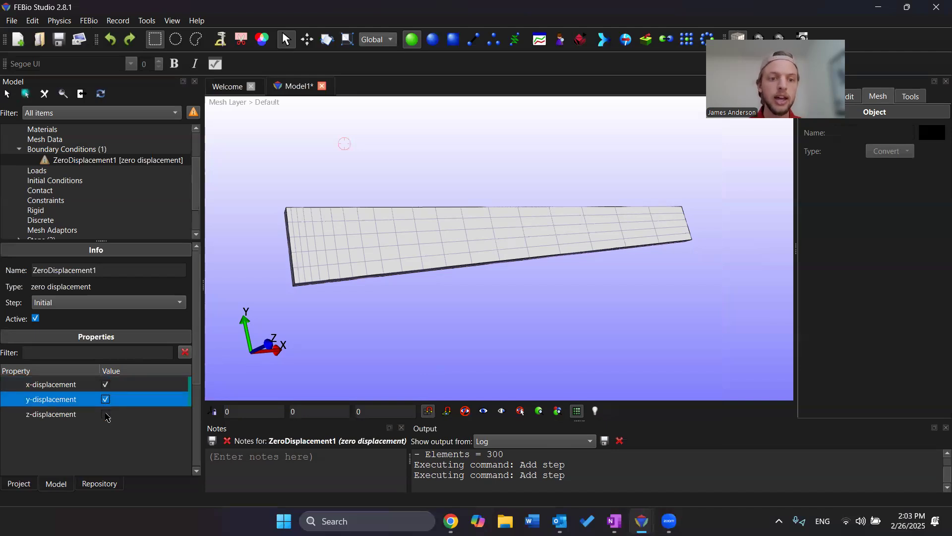
click(105, 414)
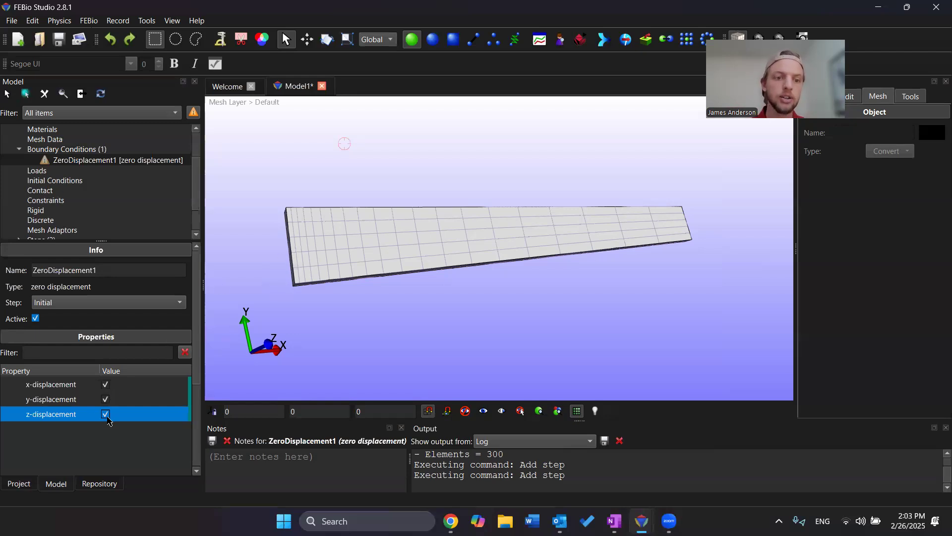
Step: Assign the beam's end face on the finely meshed side to the zero displacement boundary condition
drag(306, 286, 311, 290)
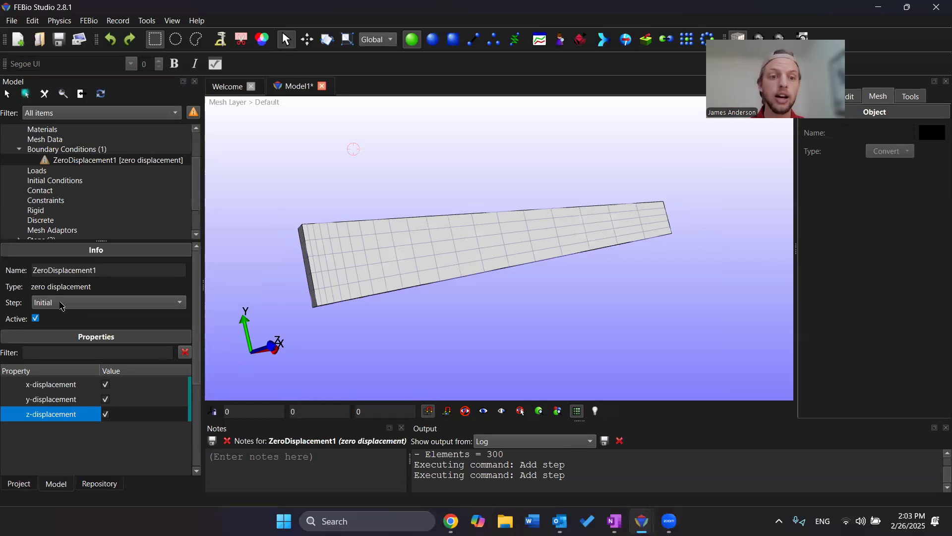
drag(196, 345, 200, 402)
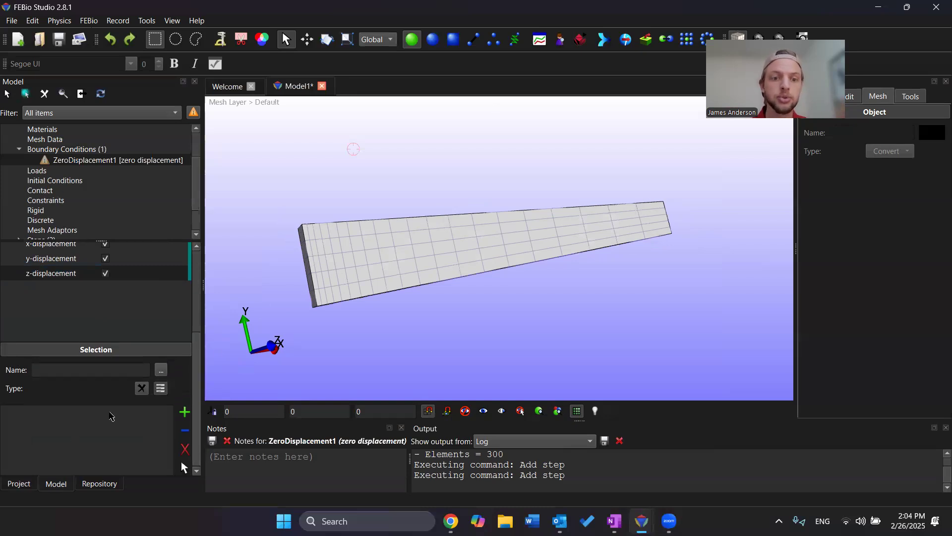
click(453, 41)
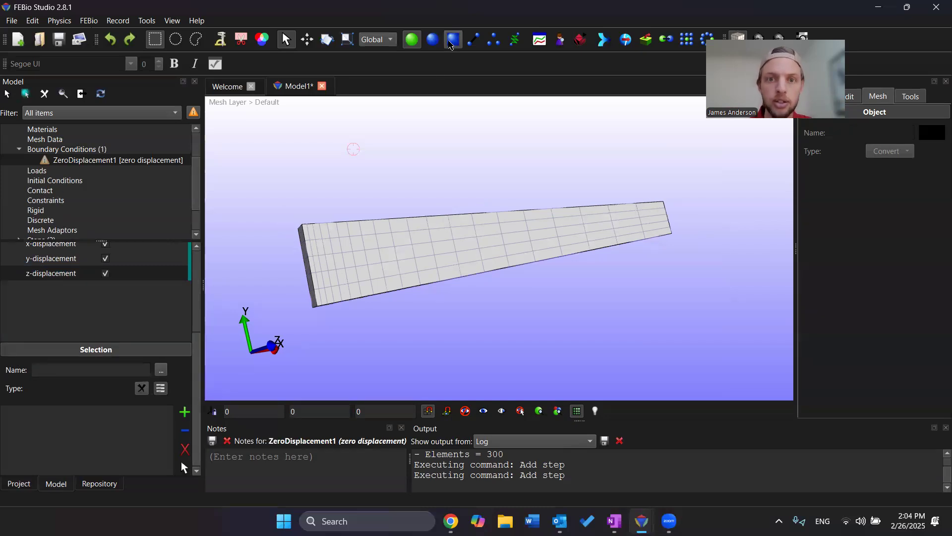
click(302, 245)
click(301, 245)
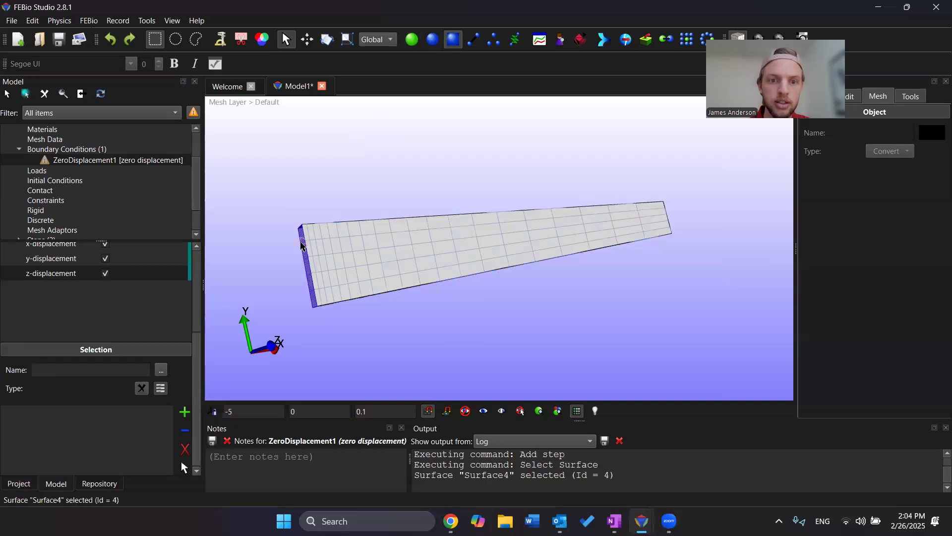
click(185, 412)
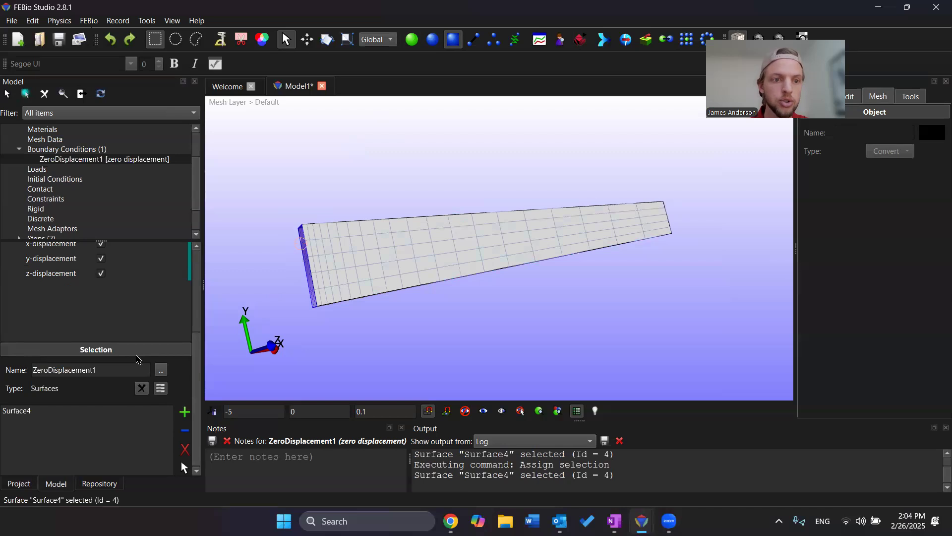
Step: Add a Traction surface load to the beam's end face on the coarsely meshed side
scroll(129, 353, up, 3)
scroll(64, 276, up, 1)
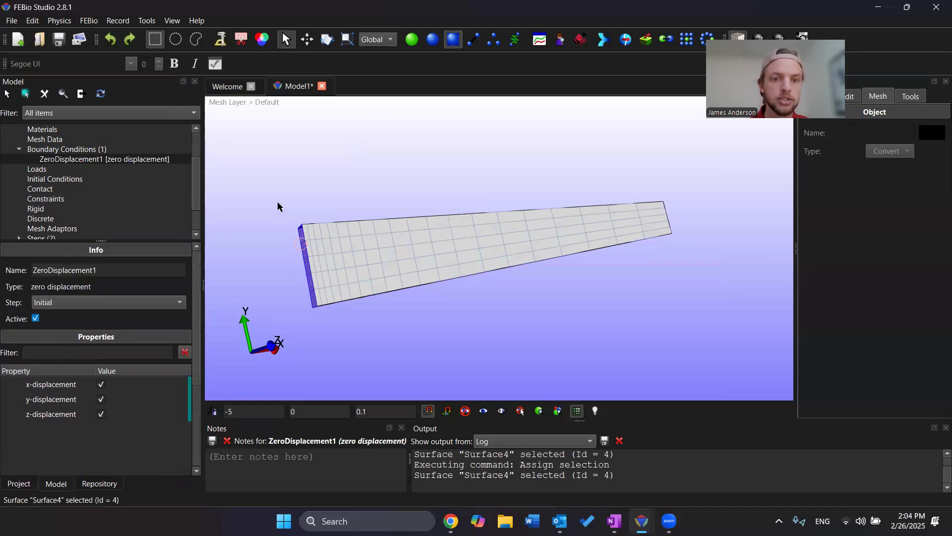
drag(291, 192, 294, 191)
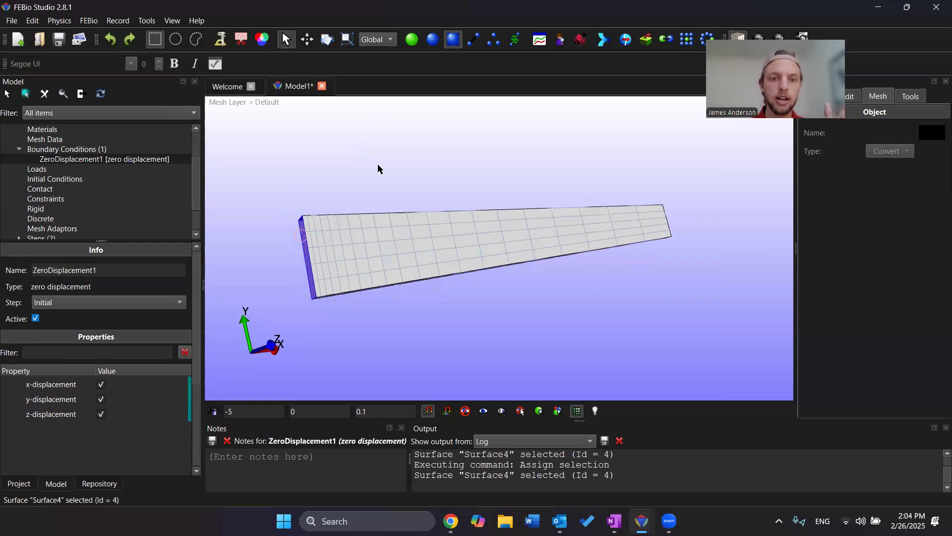
click(377, 164)
drag(494, 228, 555, 277)
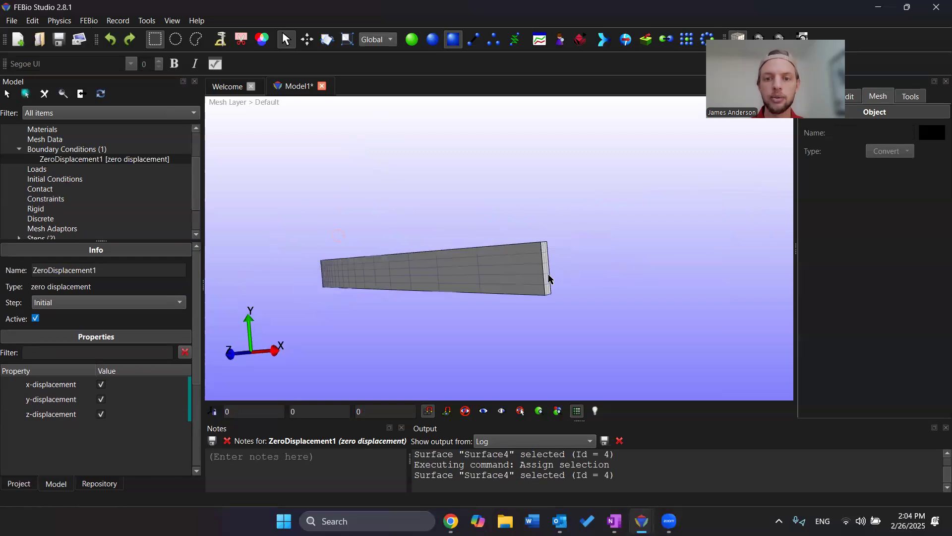
click(548, 278)
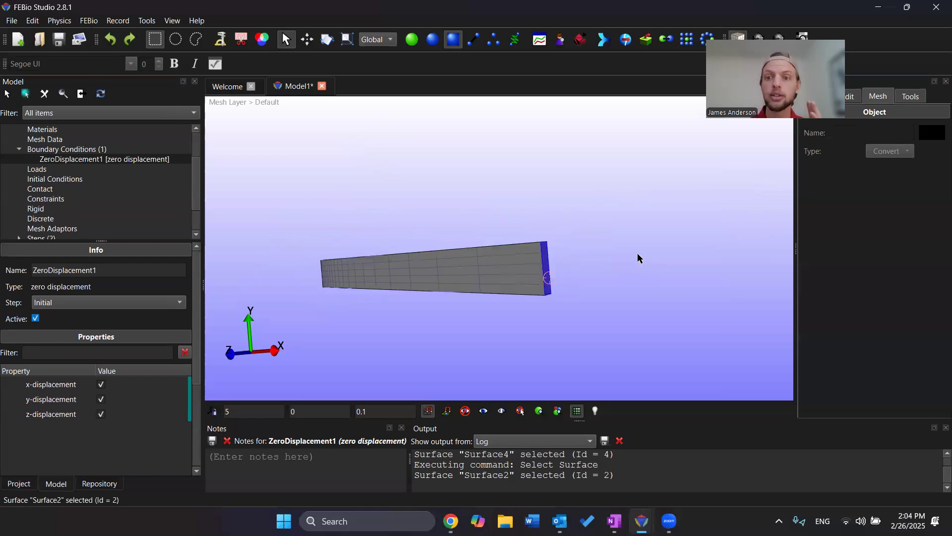
click(59, 21)
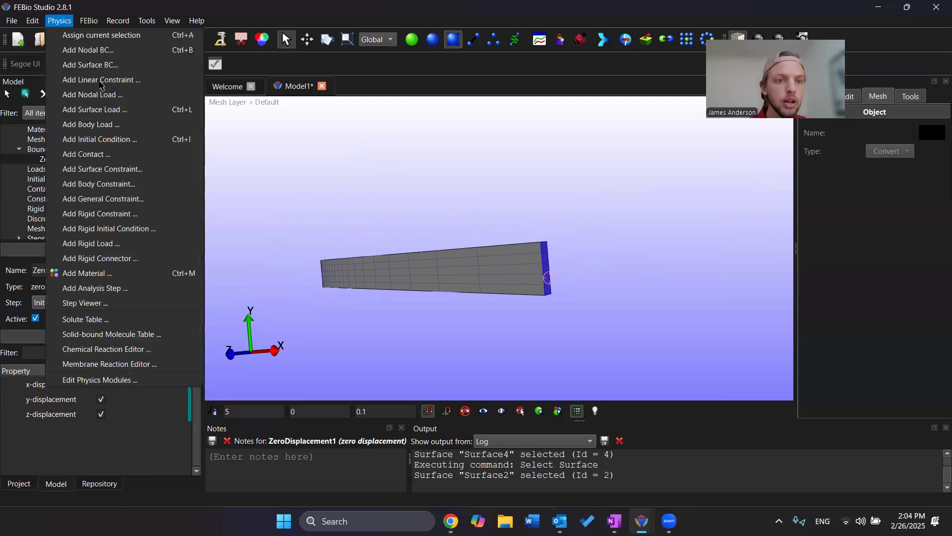
click(161, 111)
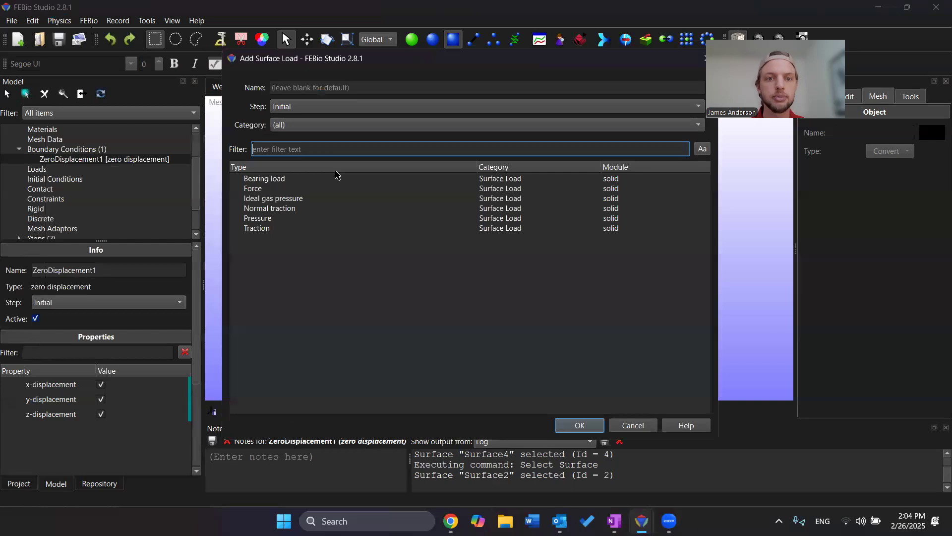
click(276, 229)
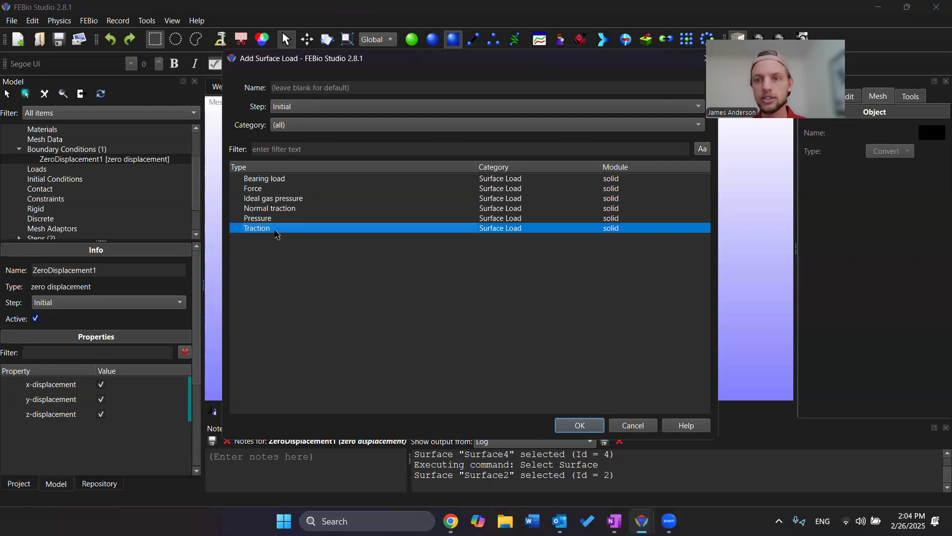
click(581, 425)
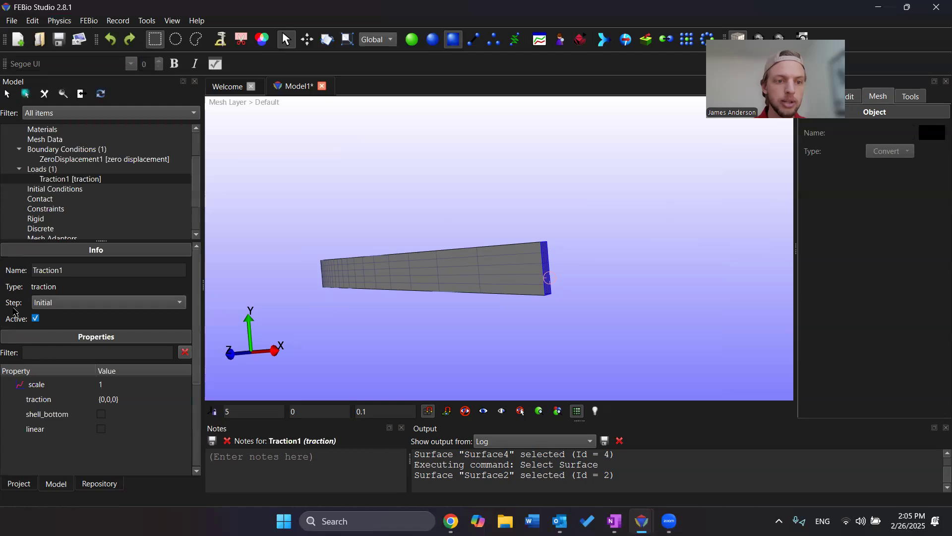
Step: Assign the traction load to Step1 and set its traction vector to (0,0,-1)
click(137, 304)
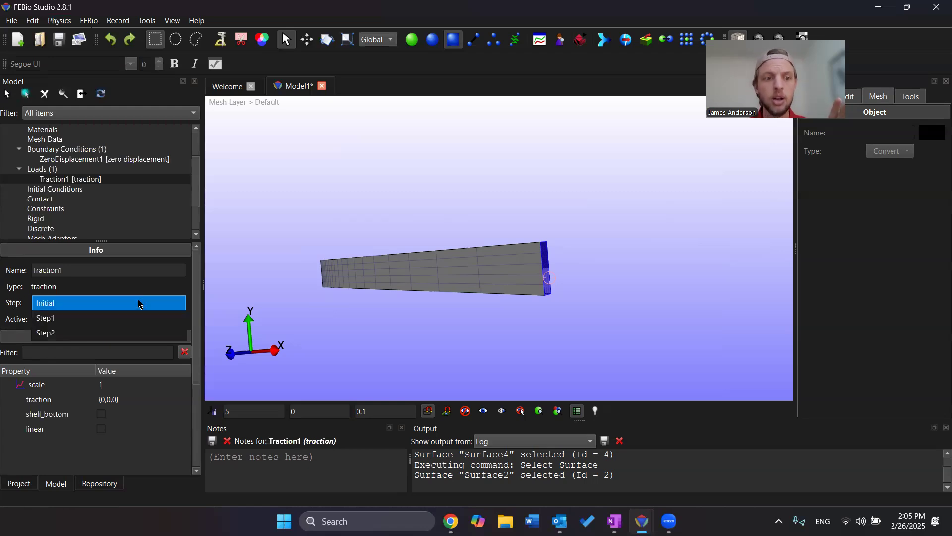
click(122, 319)
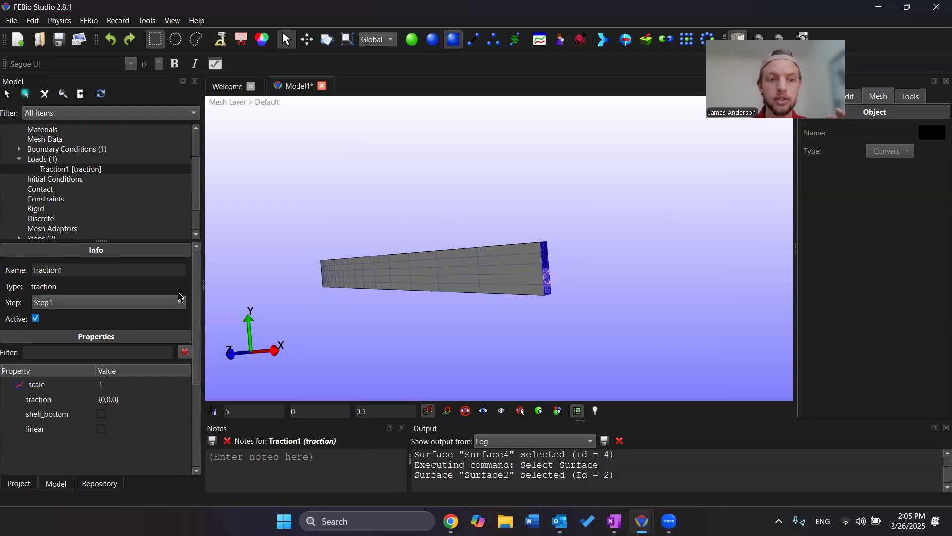
drag(200, 286, 197, 308)
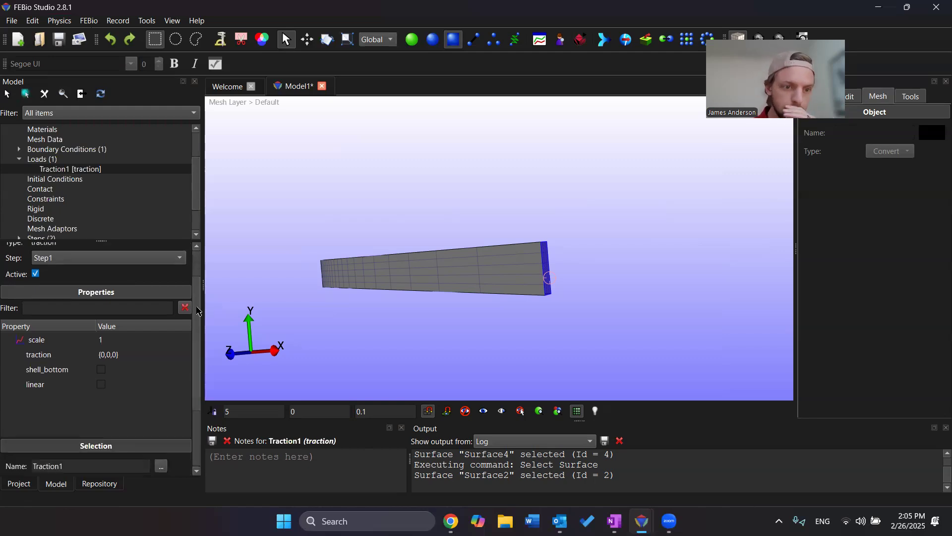
double_click(106, 355)
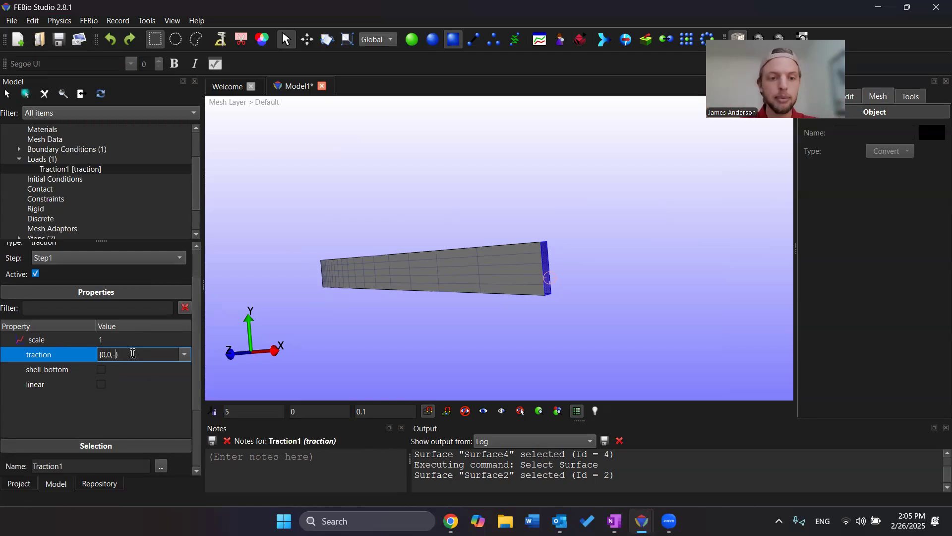
key(Return)
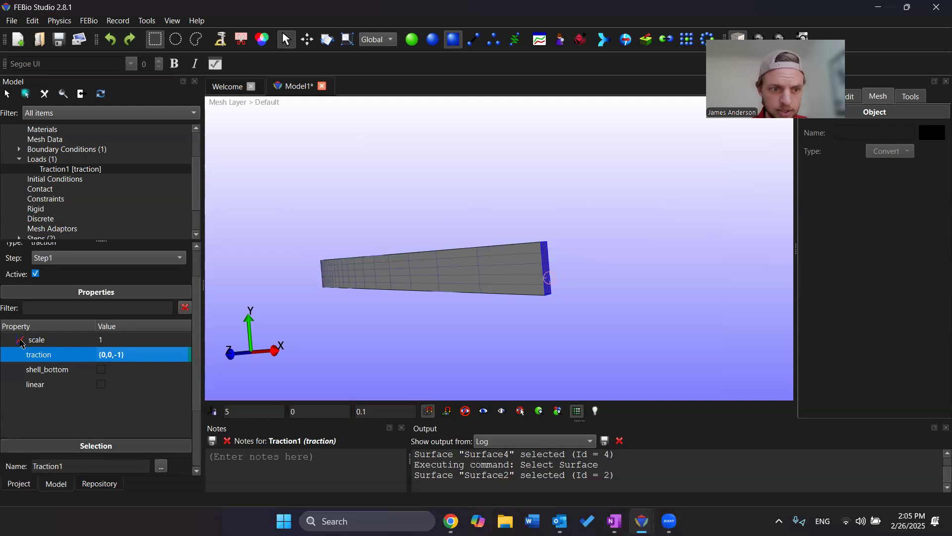
Step: Examine the load controller curve of the traction load's scale parameter in the Curve Editor
mouse_move(20, 344)
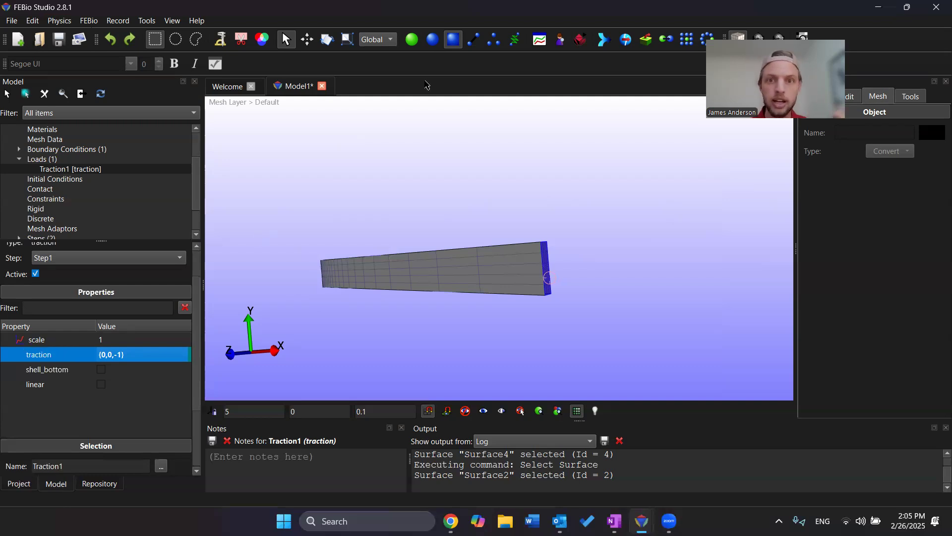
click(545, 43)
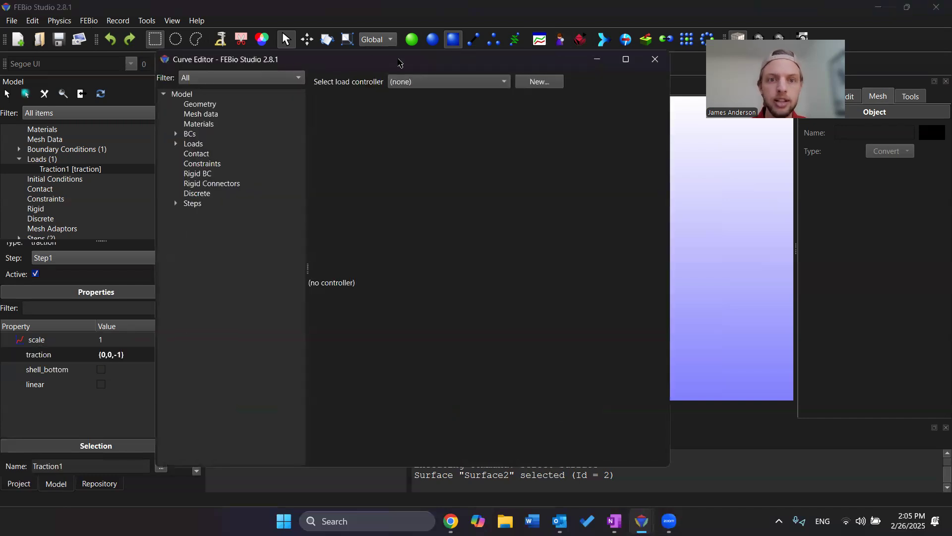
drag(398, 60, 498, 70)
scroll(101, 200, up, 1)
scroll(98, 200, down, 1)
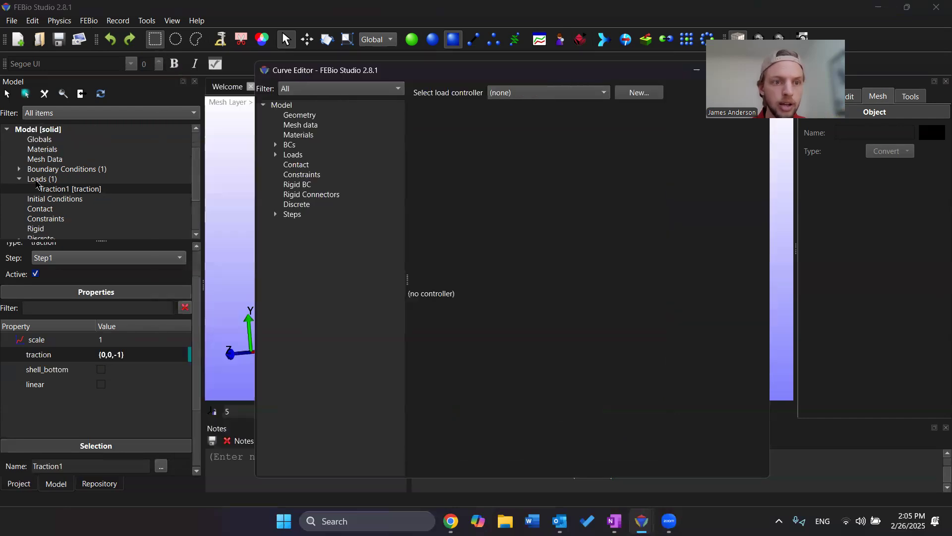
click(39, 181)
click(297, 154)
click(277, 155)
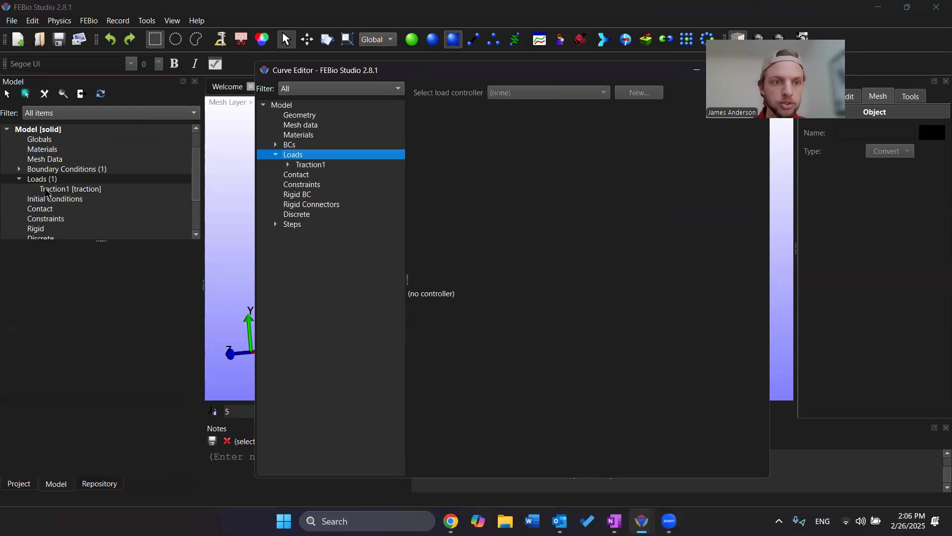
click(54, 191)
click(300, 165)
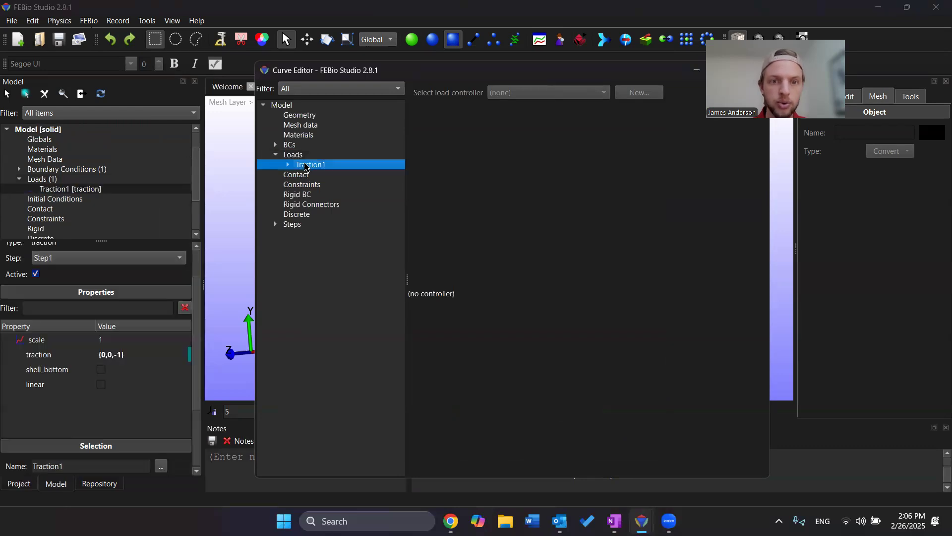
click(289, 165)
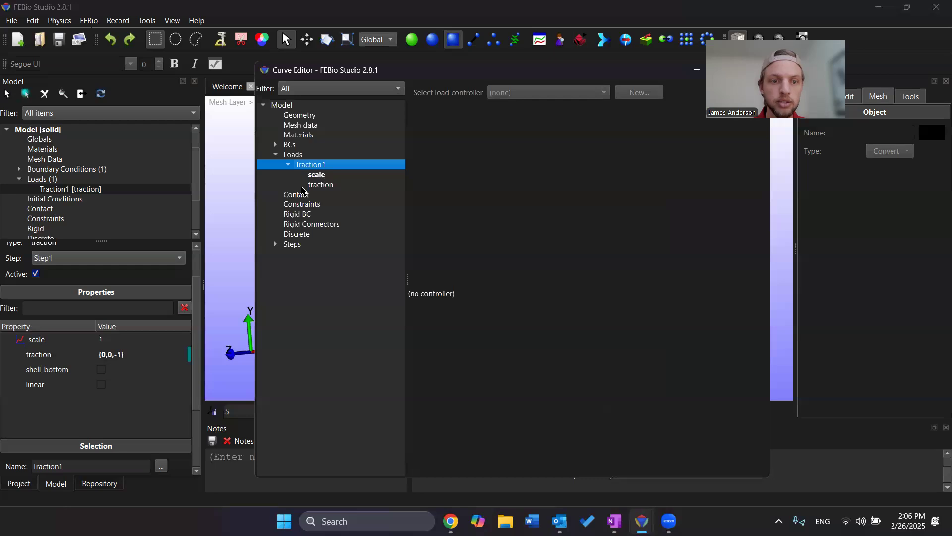
click(317, 175)
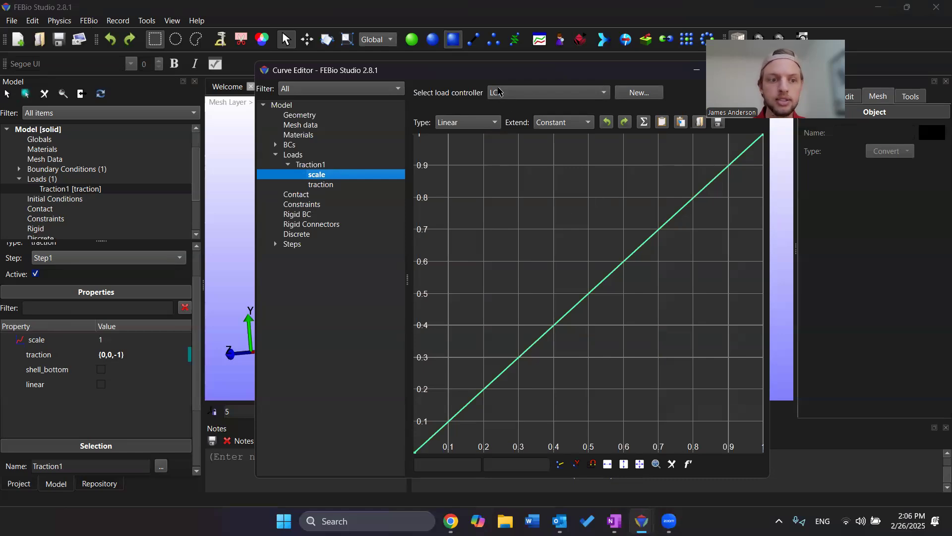
click(20, 342)
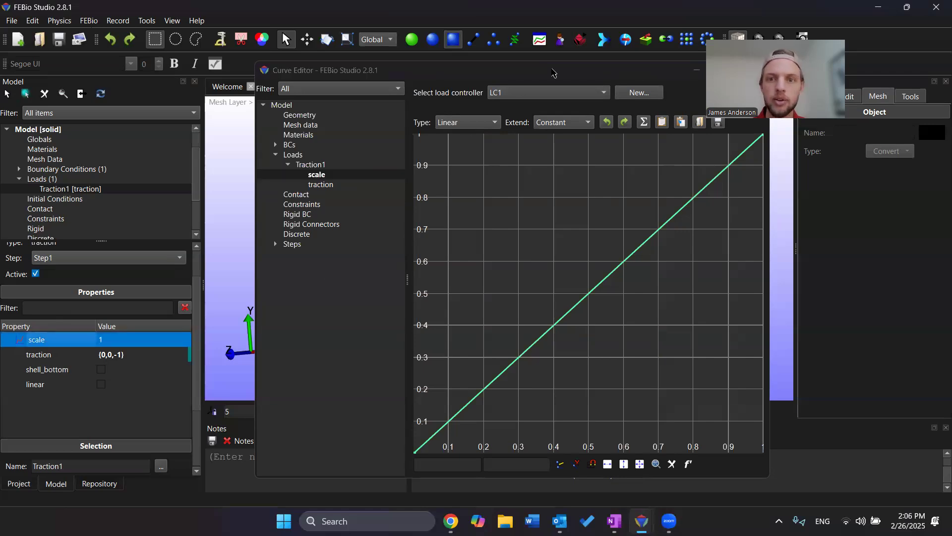
click(37, 335)
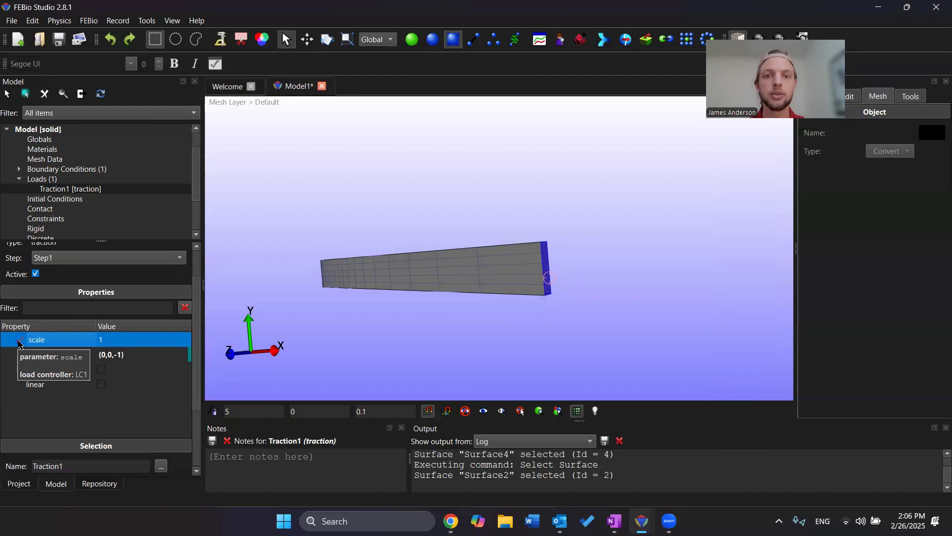
Step: Reopen the traction load's scale curve in the Curve Editor and review the available interpolation types
click(541, 40)
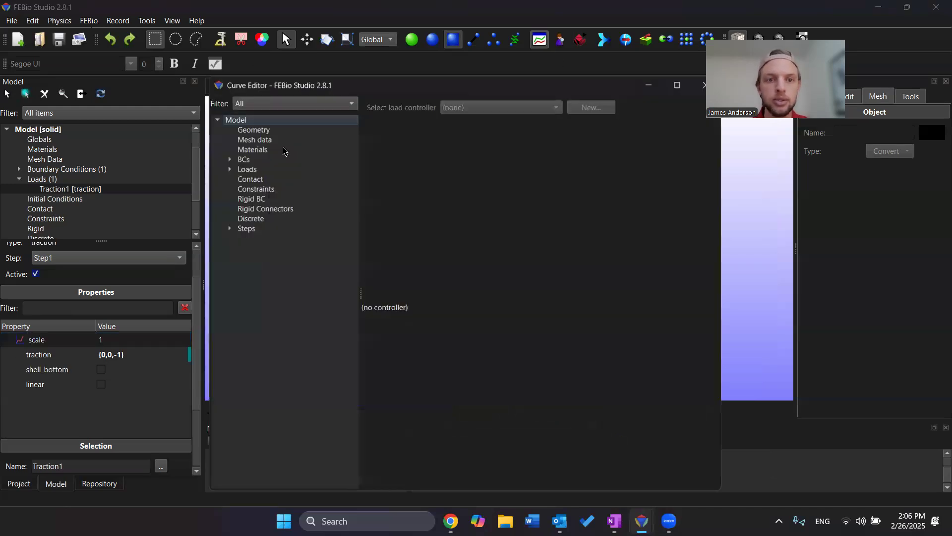
click(230, 170)
click(243, 178)
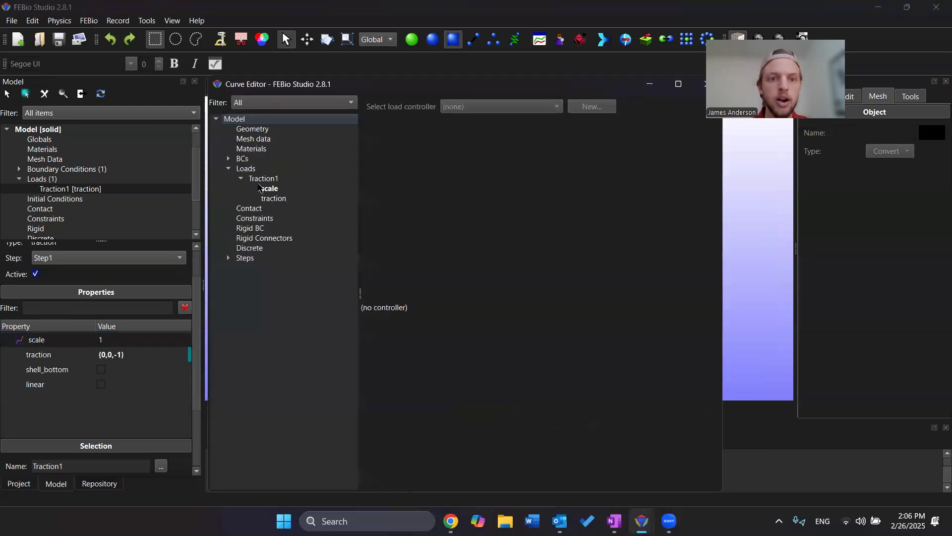
click(270, 189)
scroll(611, 276, down, 4)
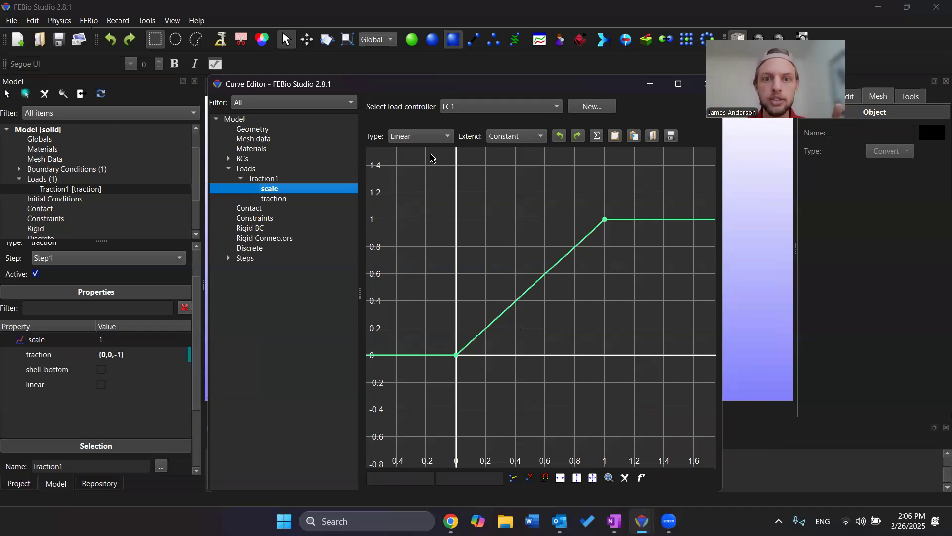
click(449, 137)
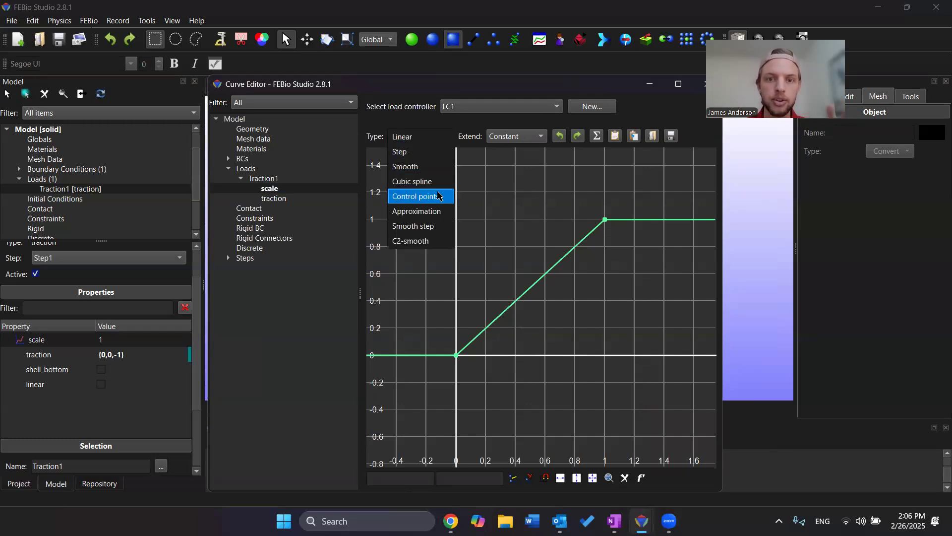
click(454, 137)
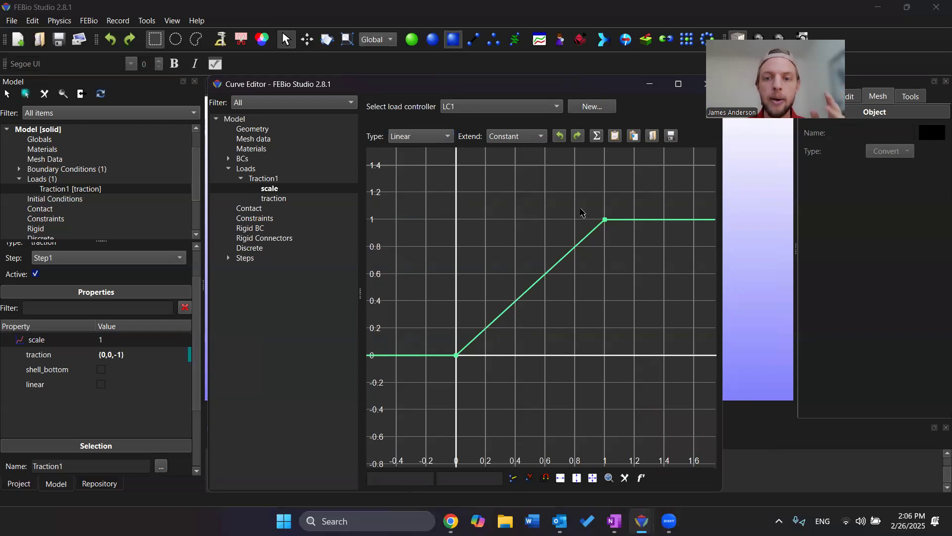
Step: Try raising the scale curve's end point to a value of about 1.39 and bring it back to about 1
scroll(572, 249, up, 1)
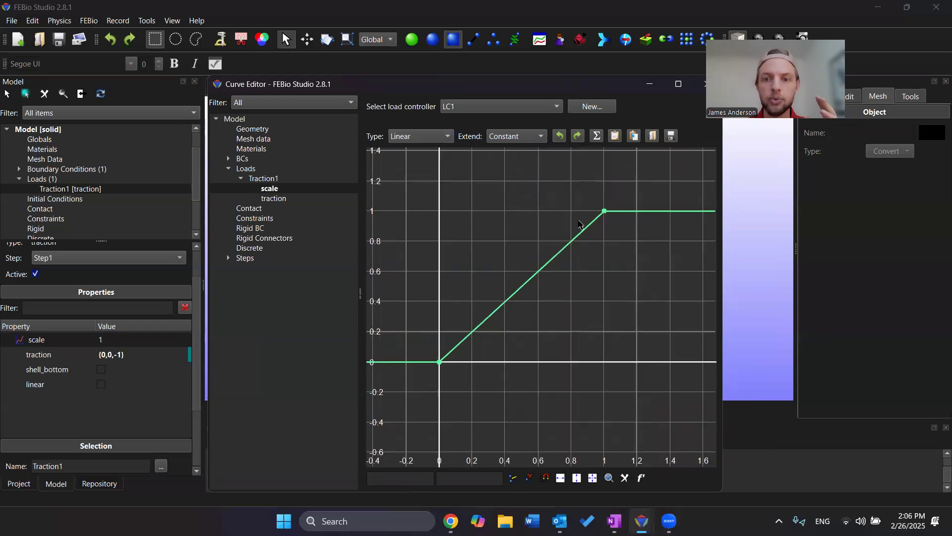
drag(601, 210, 603, 152)
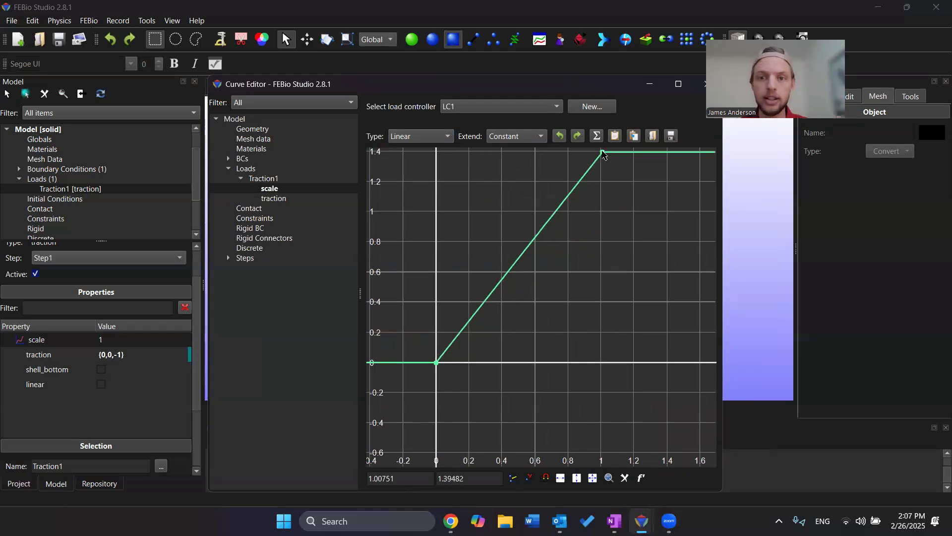
drag(603, 155, 604, 206)
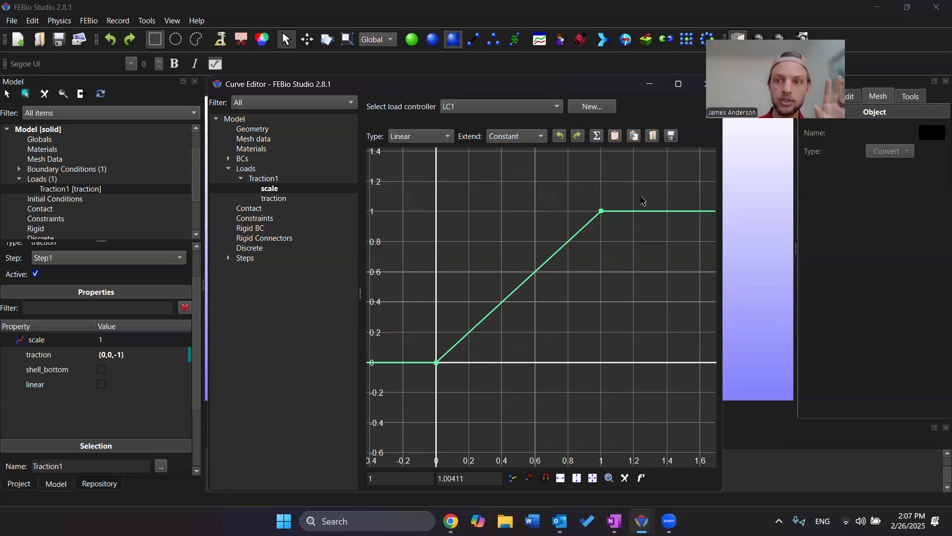
Step: Add a third point to the traction scale curve and place it at time 1, value 0, with grid snapping on
click(653, 235)
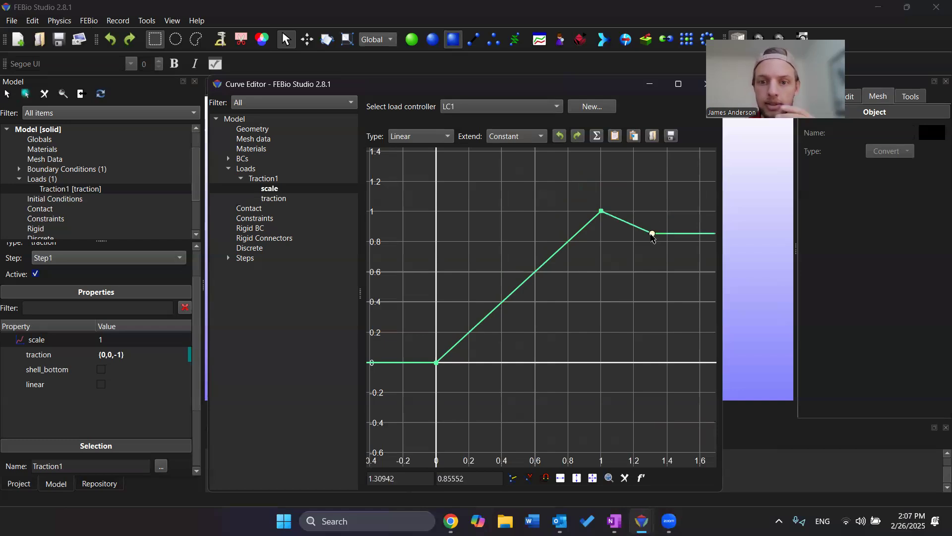
drag(628, 272, 603, 337)
click(545, 478)
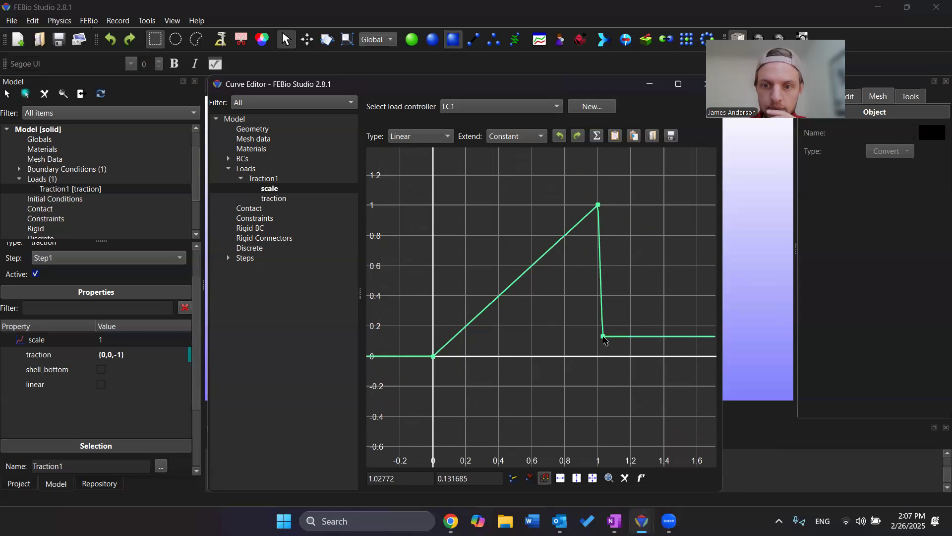
drag(604, 339, 598, 356)
click(600, 207)
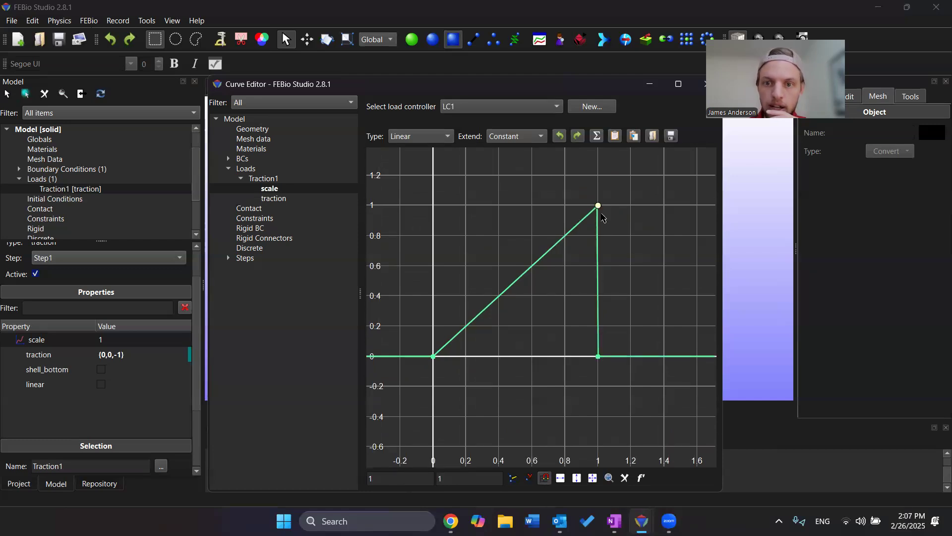
click(589, 217)
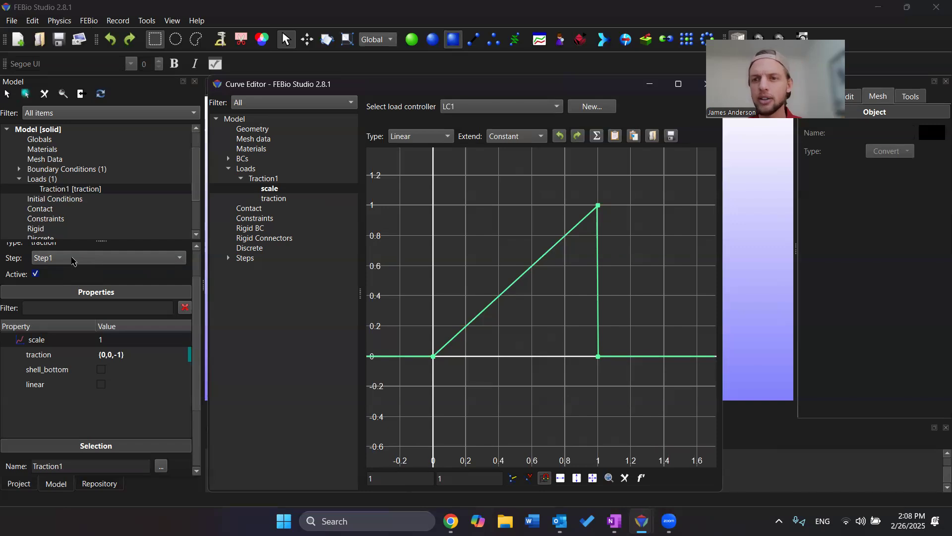
scroll(40, 199, down, 2)
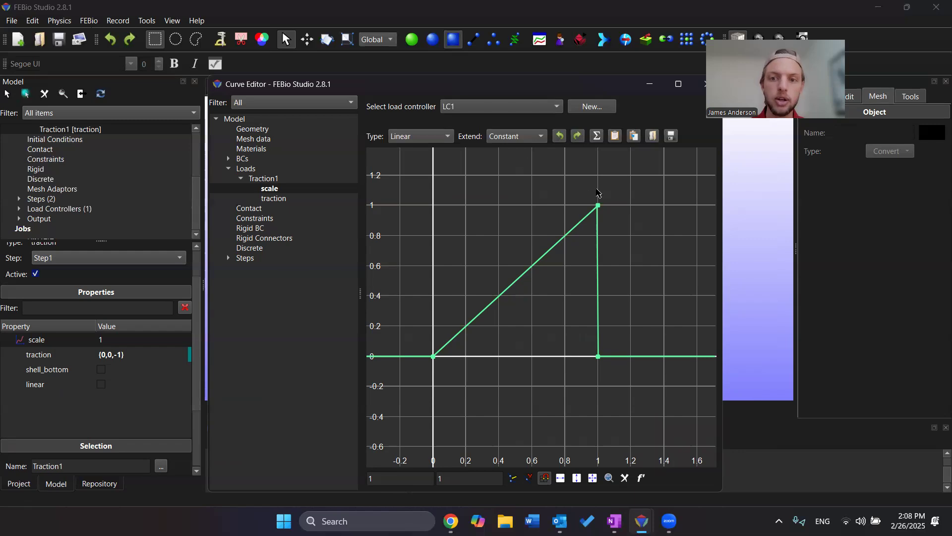
Step: Delete the traction scale curve's extra point at time 1, value 0, and close the Curve Editor
click(529, 477)
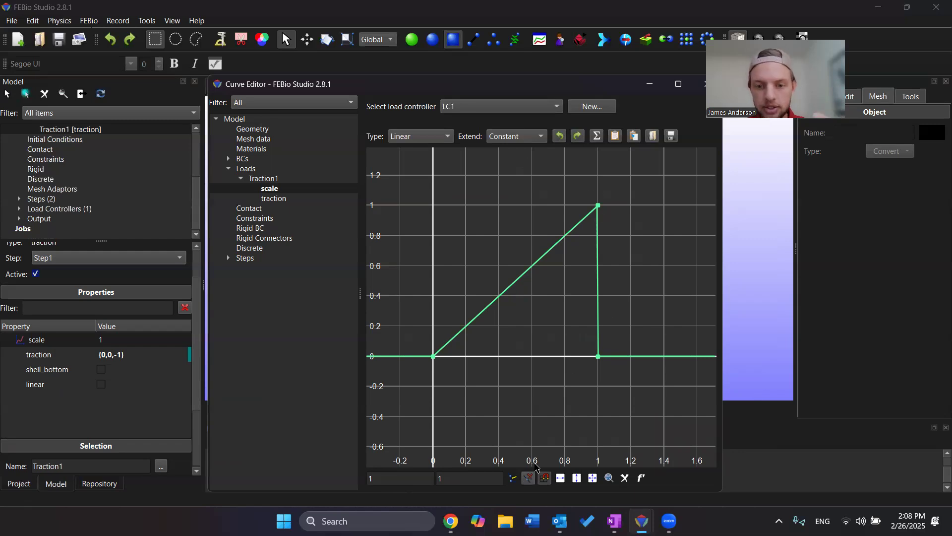
click(530, 477)
click(599, 357)
click(530, 476)
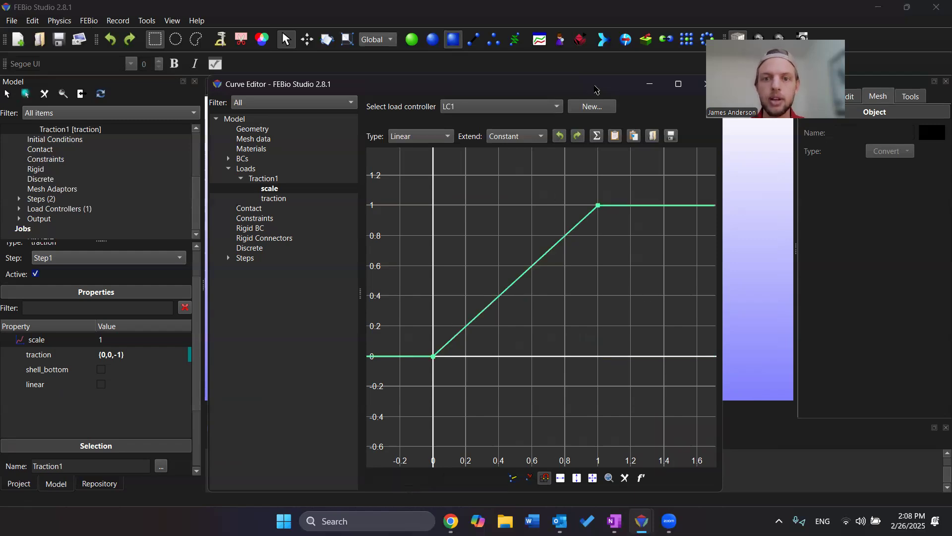
drag(596, 89, 494, 89)
click(605, 88)
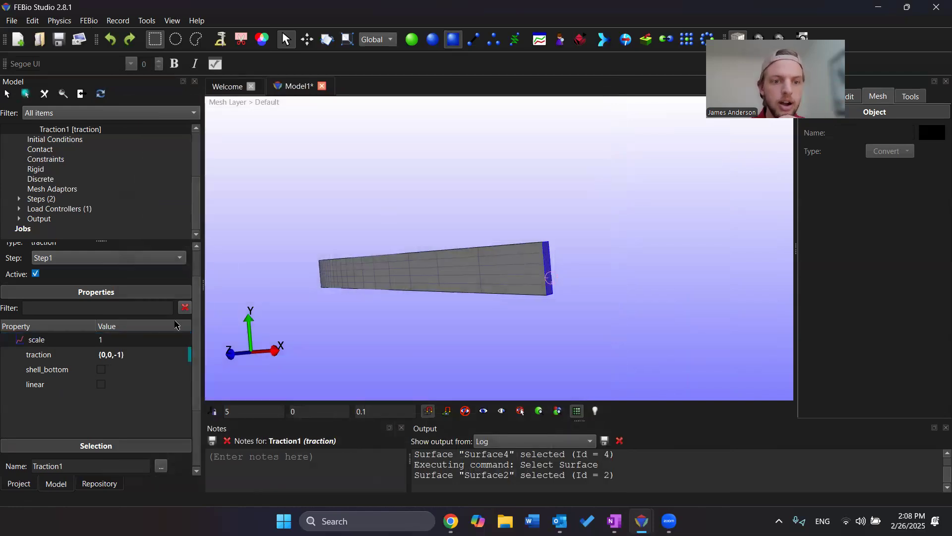
drag(197, 314, 204, 357)
scroll(70, 421, down, 1)
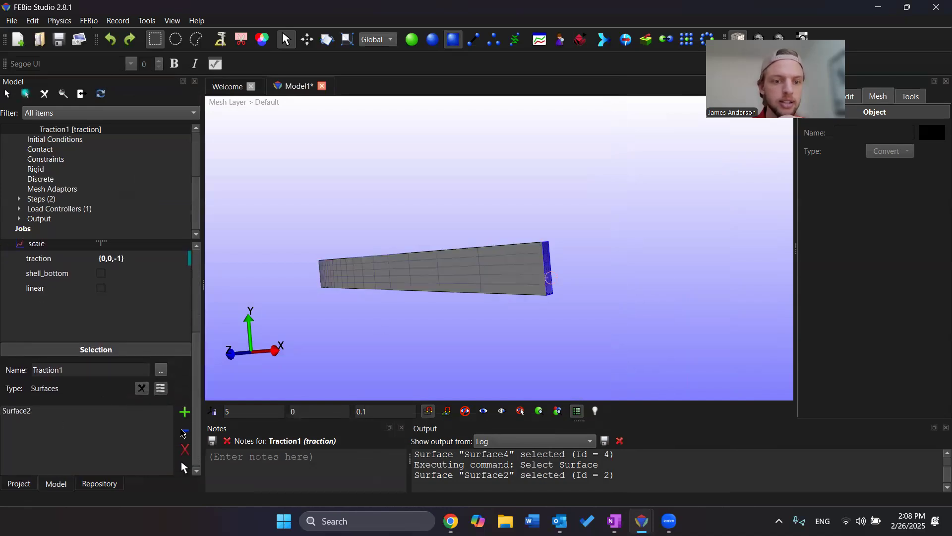
drag(199, 374, 193, 307)
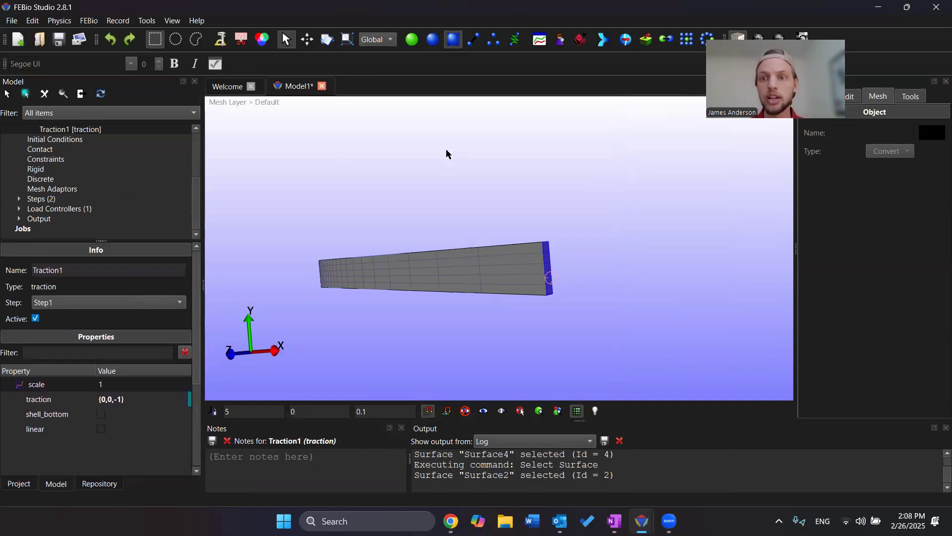
drag(406, 215, 388, 202)
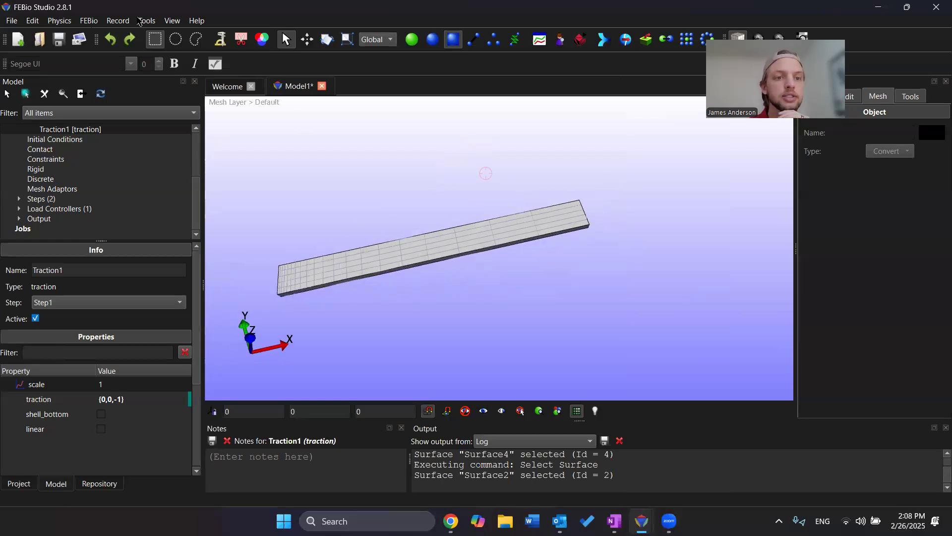
Step: Add a neo-Hookean elastic material to the model with the default name
scroll(130, 203, up, 3)
click(64, 179)
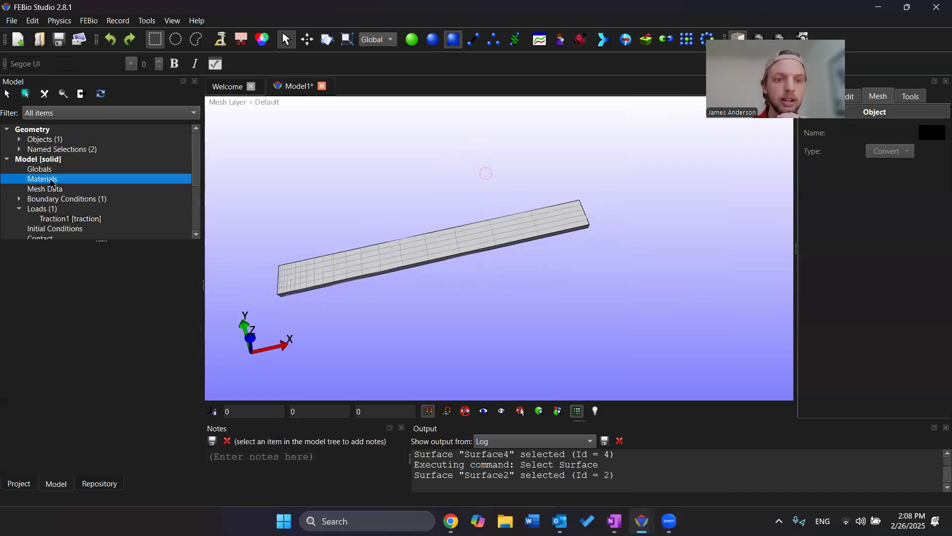
right_click(63, 179)
click(59, 21)
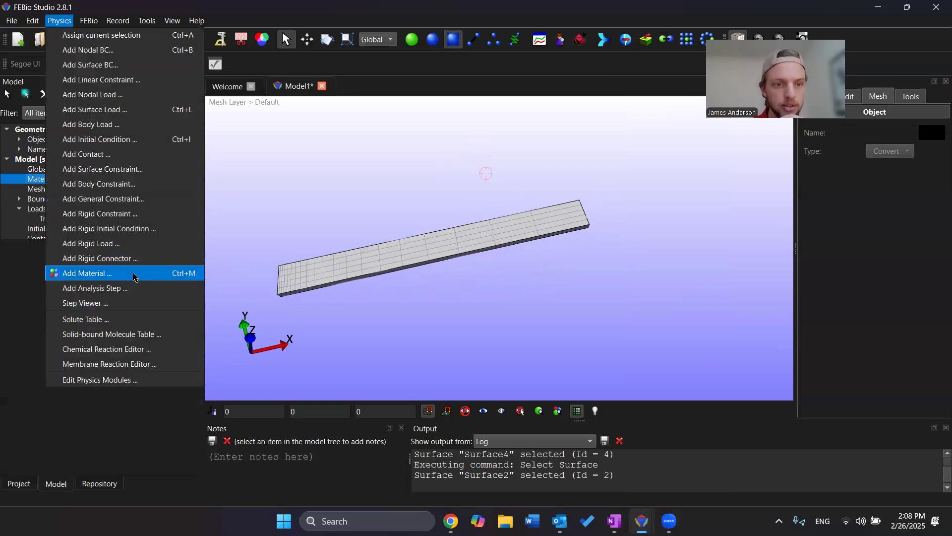
click(135, 274)
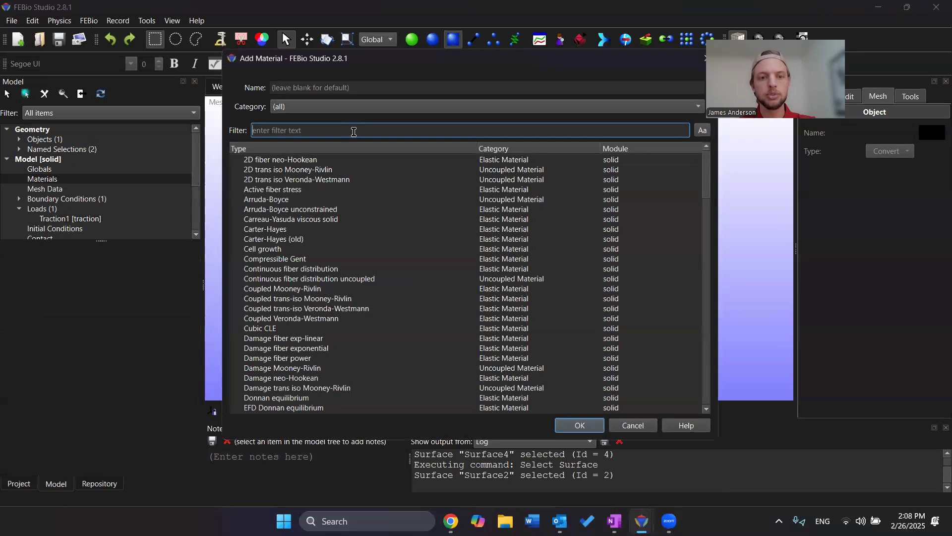
text(neo)
click(291, 230)
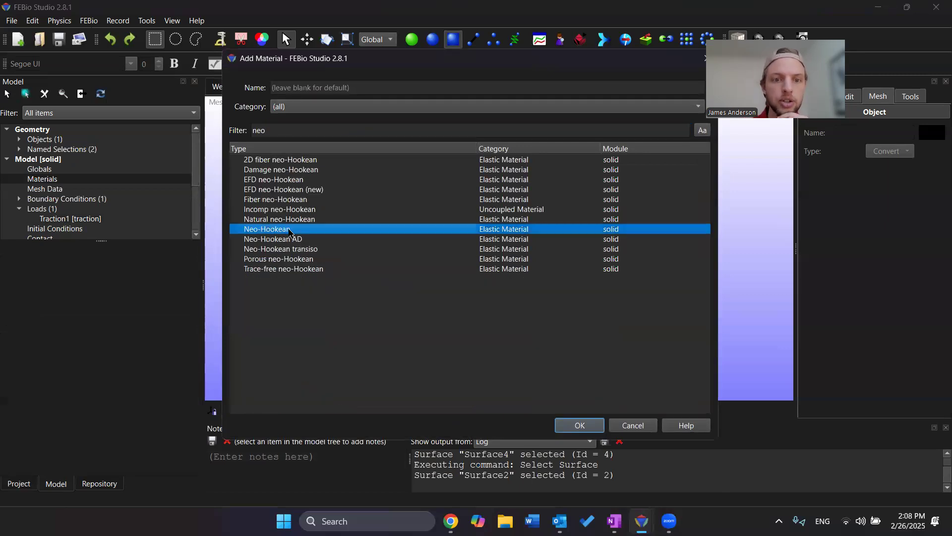
click(580, 426)
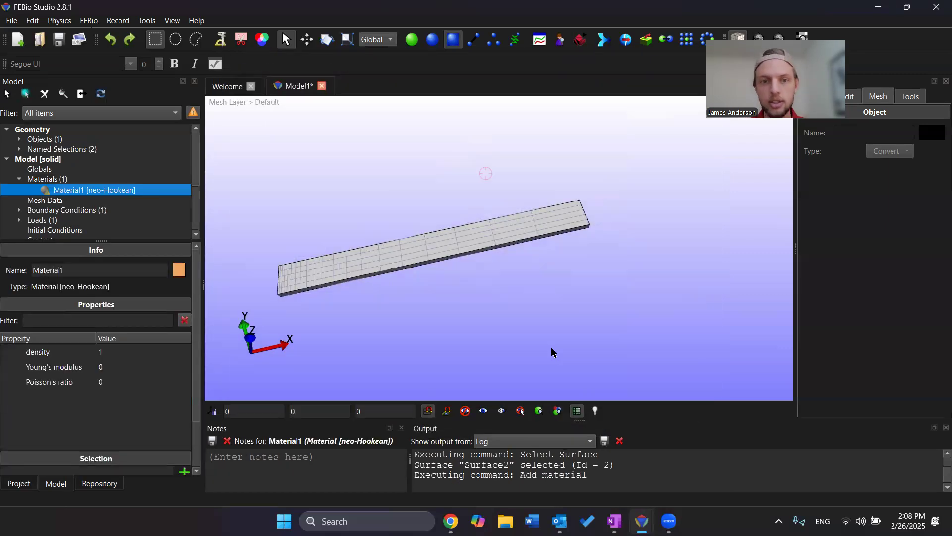
Step: Set the neo-Hookean material's Young's modulus to 25000 and its Poisson's ratio to 0.35
drag(527, 320, 505, 308)
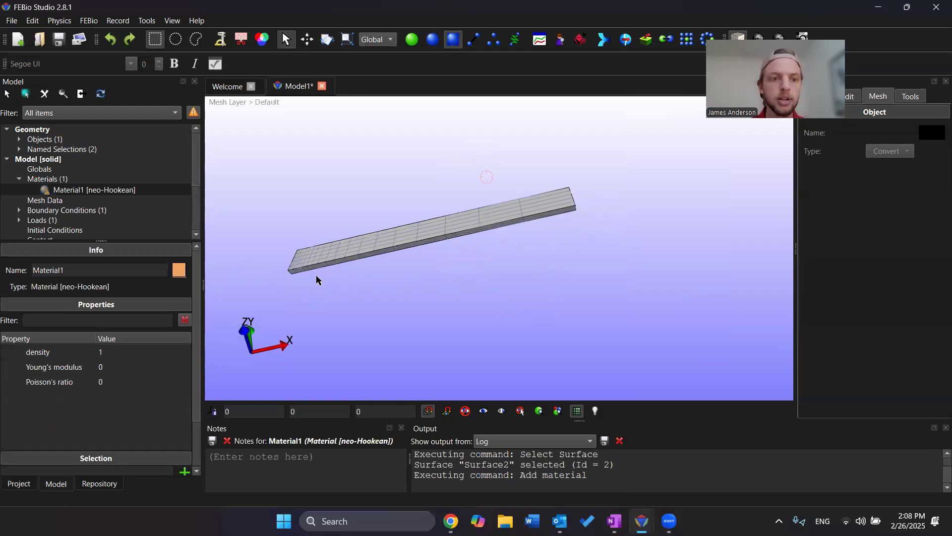
click(150, 367)
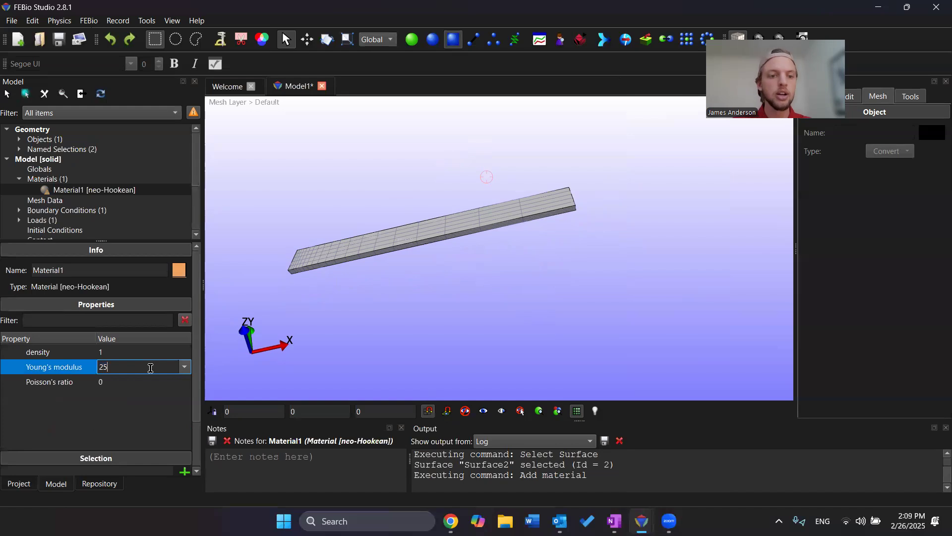
click(112, 382)
text(.35)
click(64, 398)
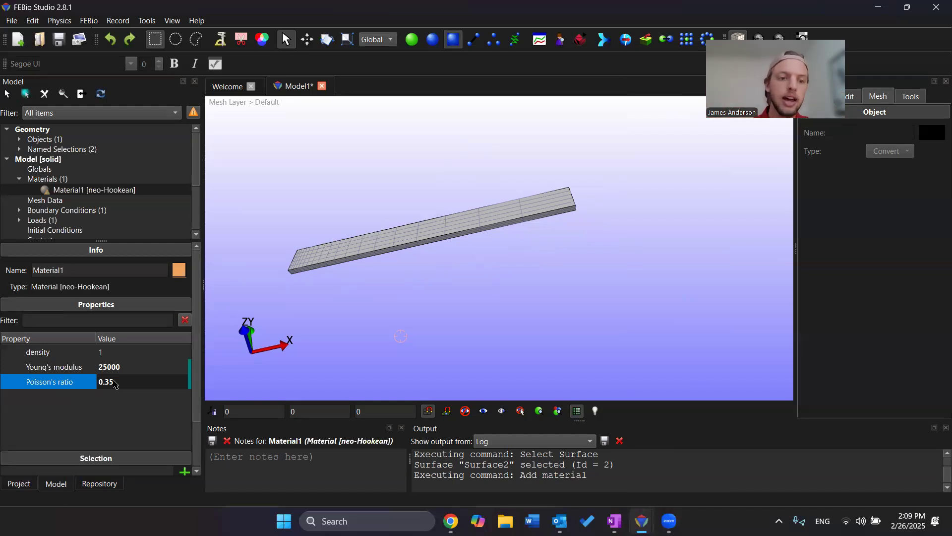
click(123, 366)
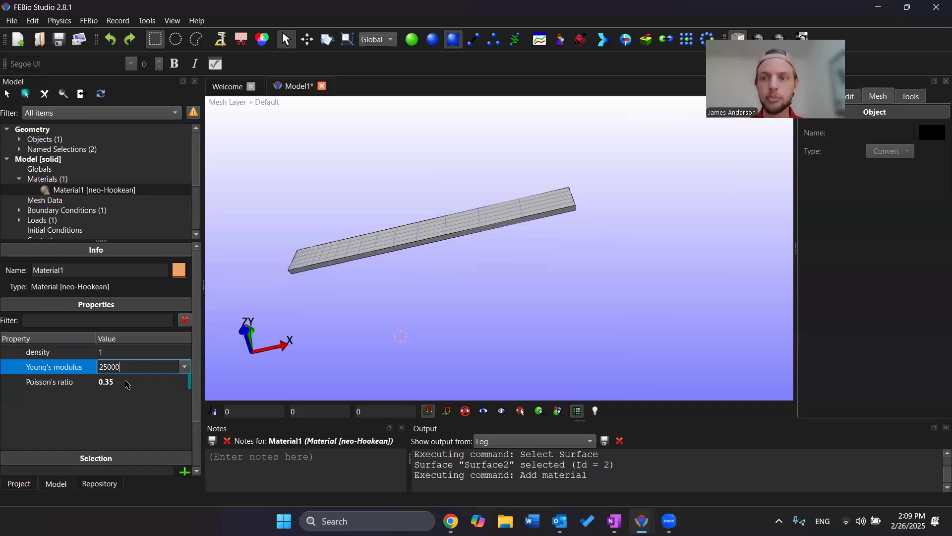
drag(377, 322, 399, 306)
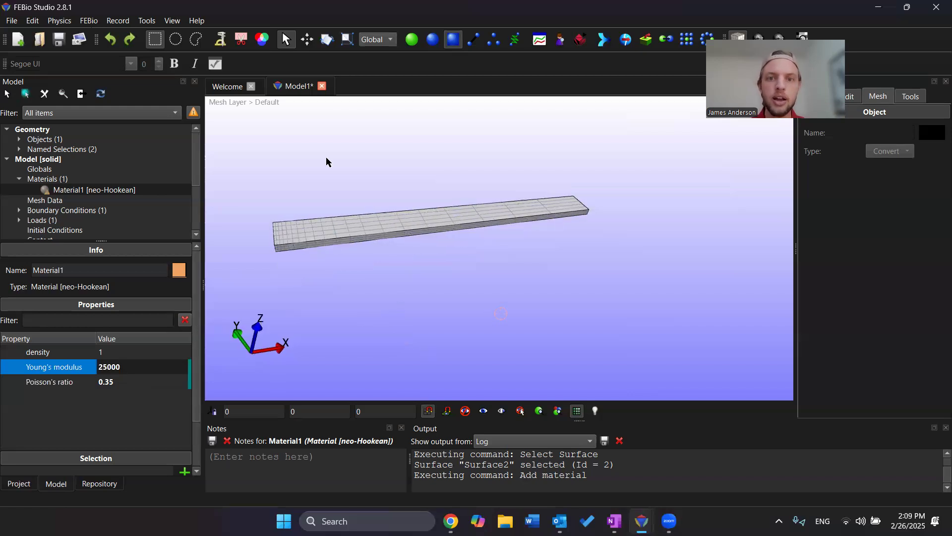
Step: Assign the neo-Hookean material to the whole beam object
drag(197, 278, 205, 343)
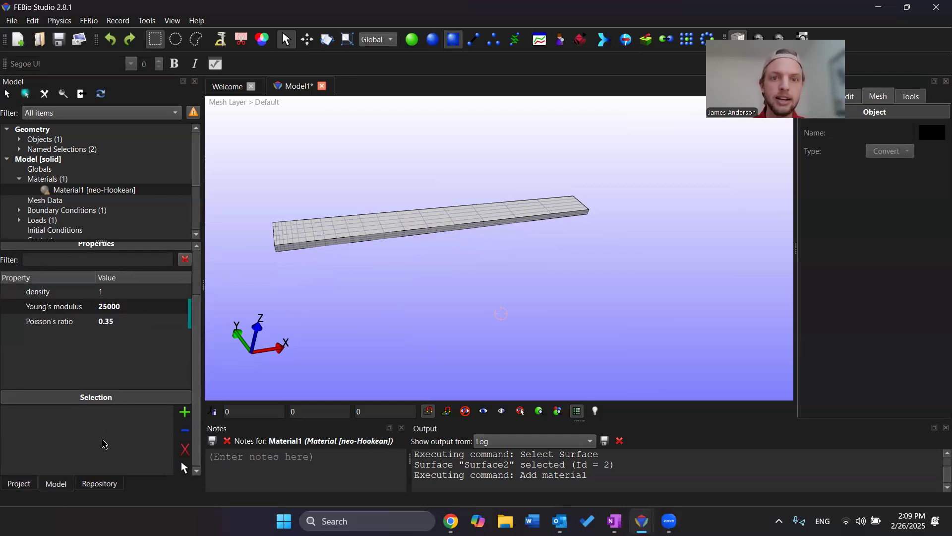
click(413, 41)
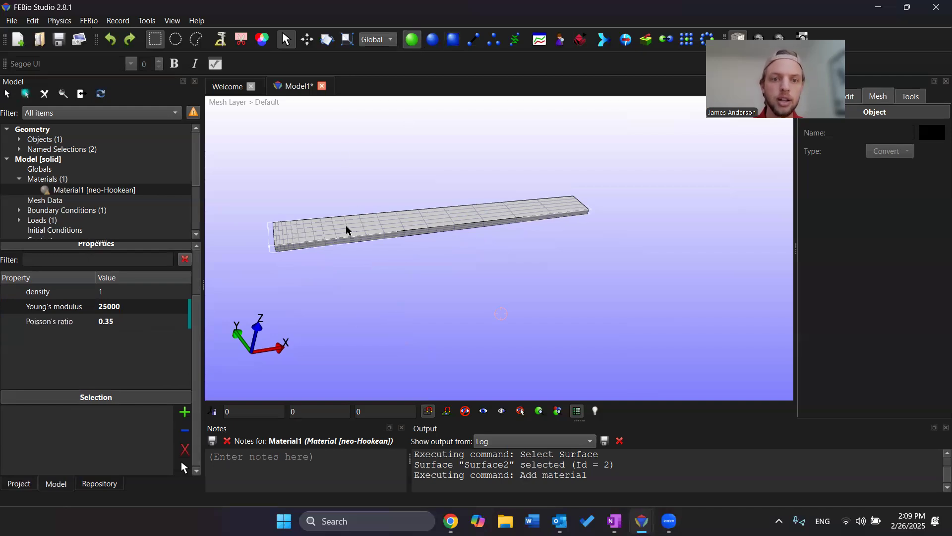
click(278, 232)
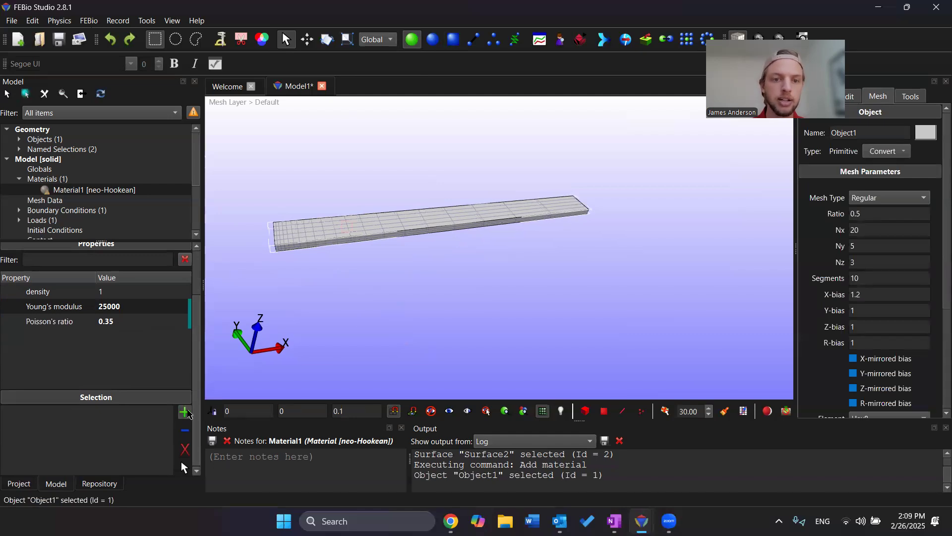
click(188, 413)
drag(330, 315, 380, 253)
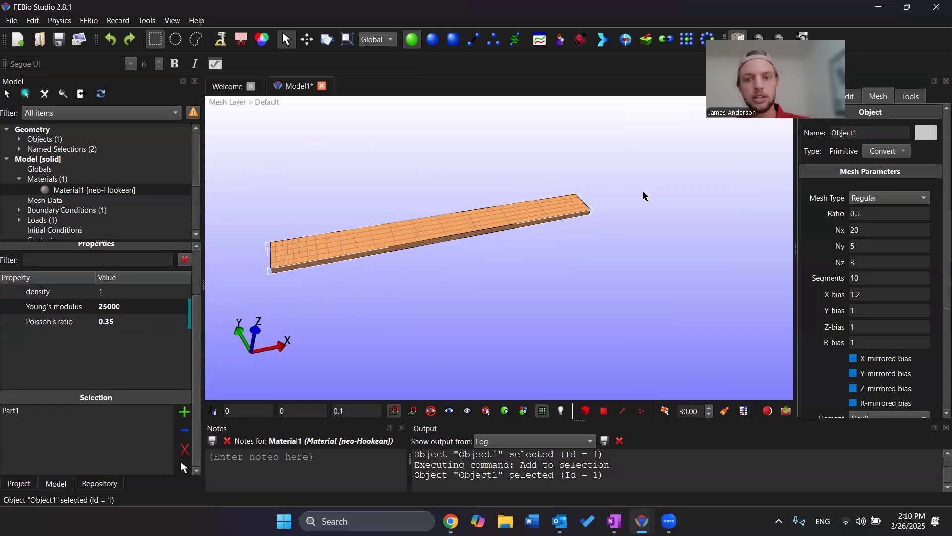
drag(643, 191, 642, 192)
Step: Save the model to the Desktop as Model1.fs2
key(ctrl+s)
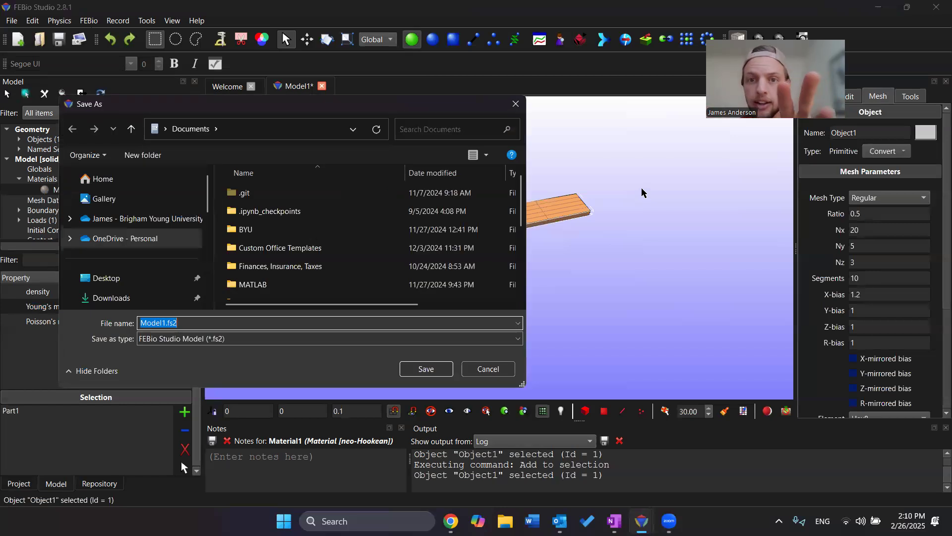
drag(435, 105, 442, 96)
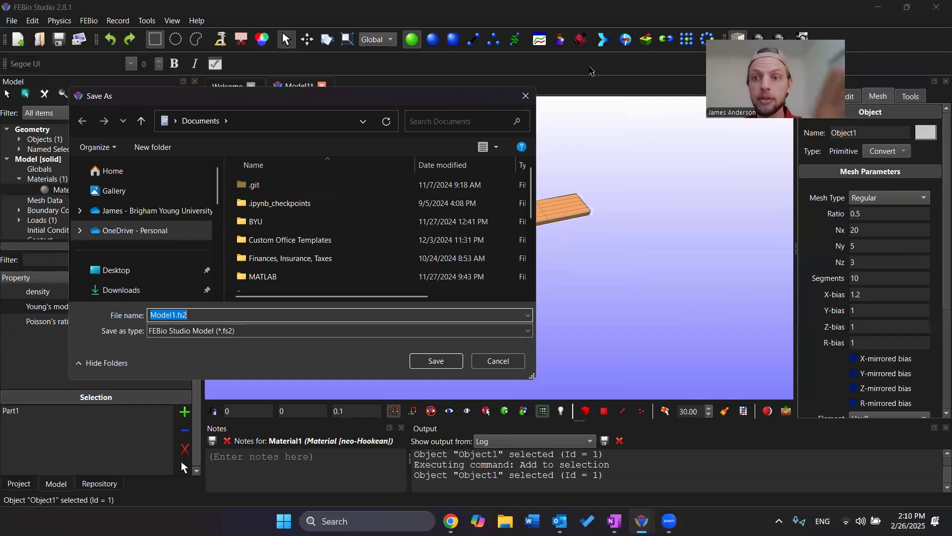
drag(388, 89, 402, 86)
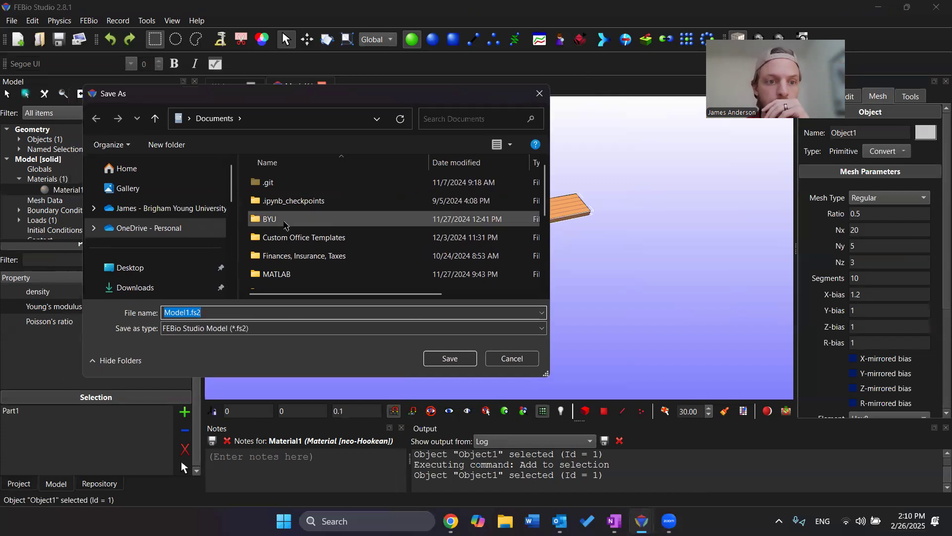
click(130, 267)
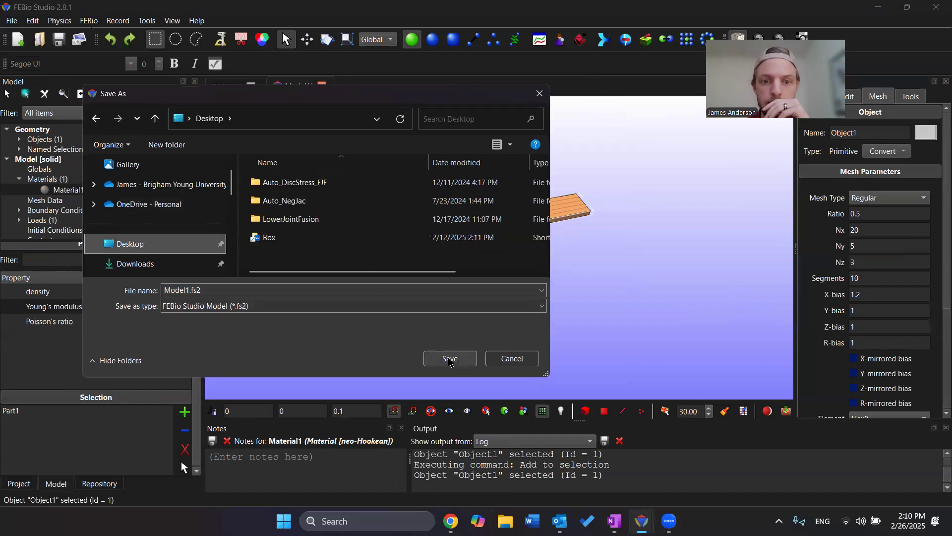
click(176, 290)
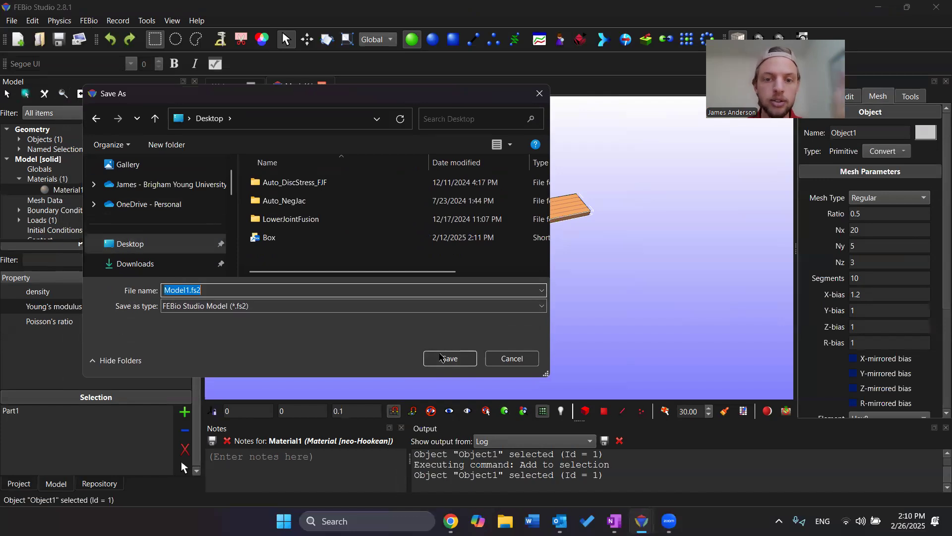
click(450, 358)
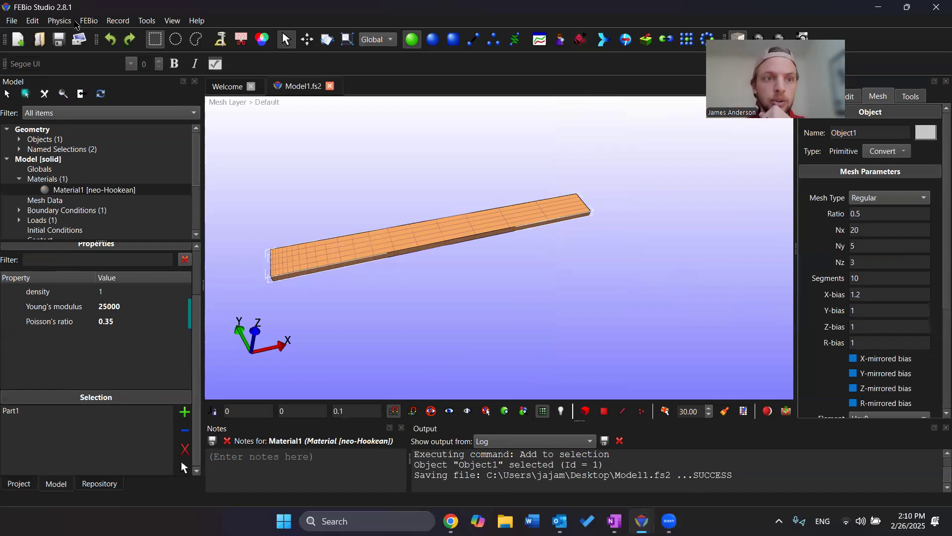
Step: Run the FEBio analysis as job Model1 with the default launch configuration and jobs working directory, and read through the solver warnings
click(86, 22)
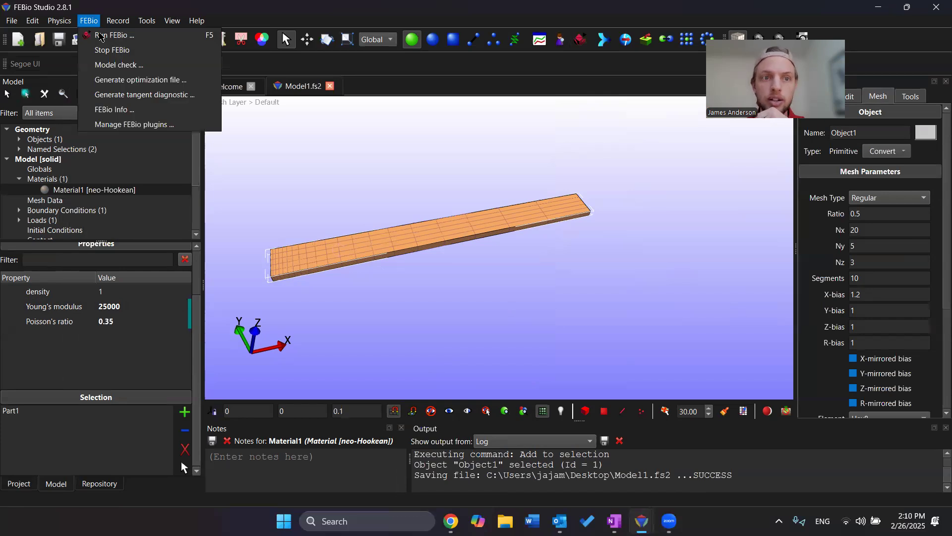
click(101, 37)
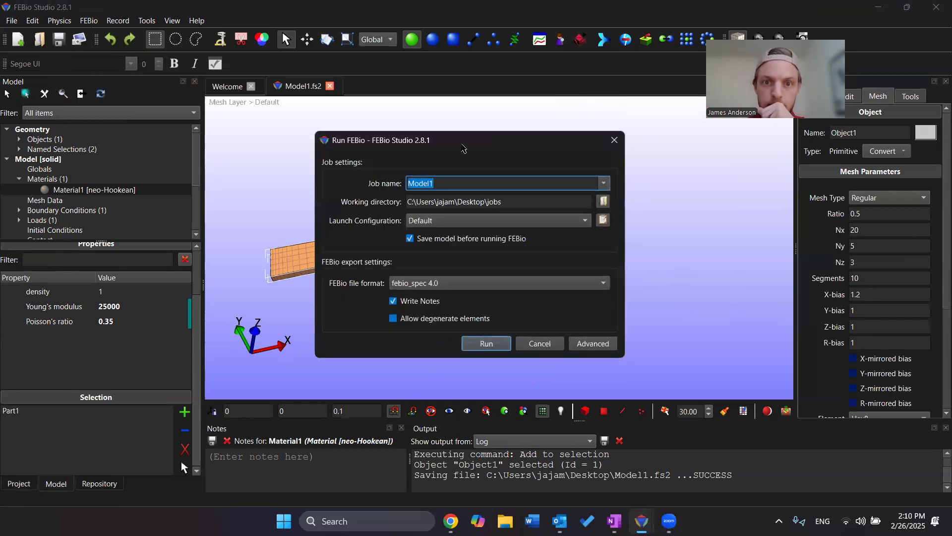
drag(463, 148, 420, 130)
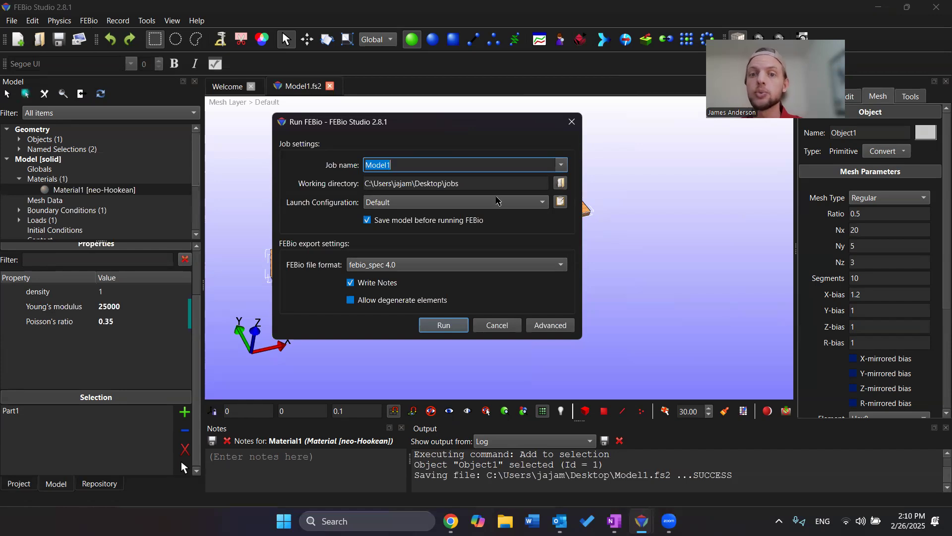
drag(485, 124, 463, 120)
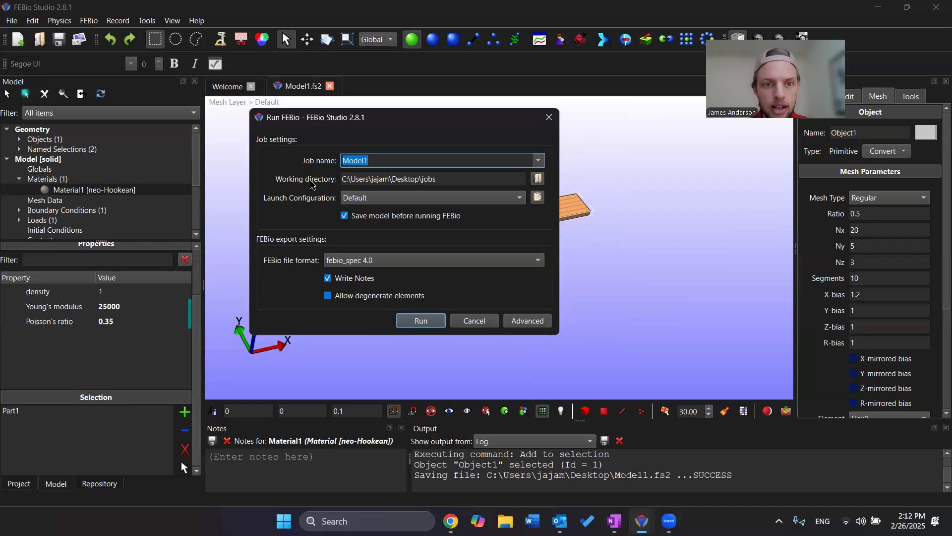
click(406, 180)
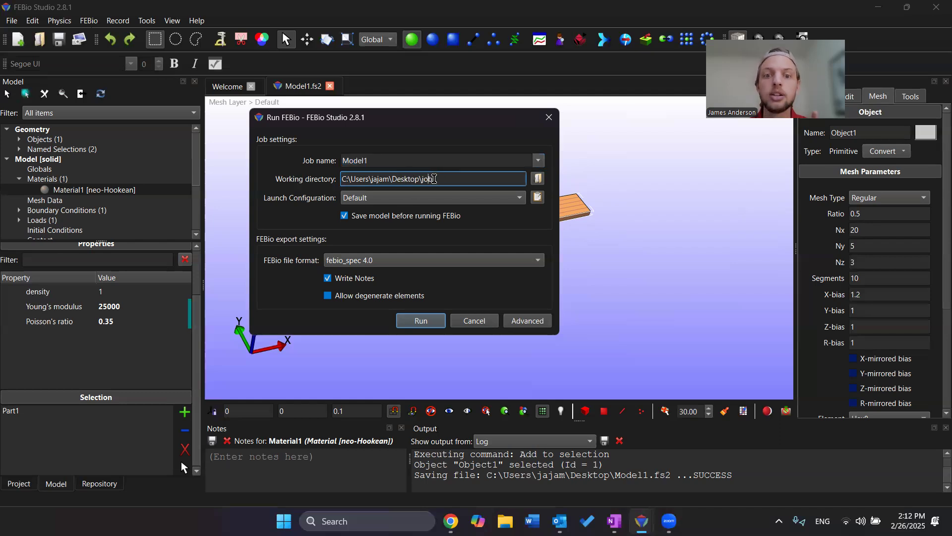
double_click(434, 179)
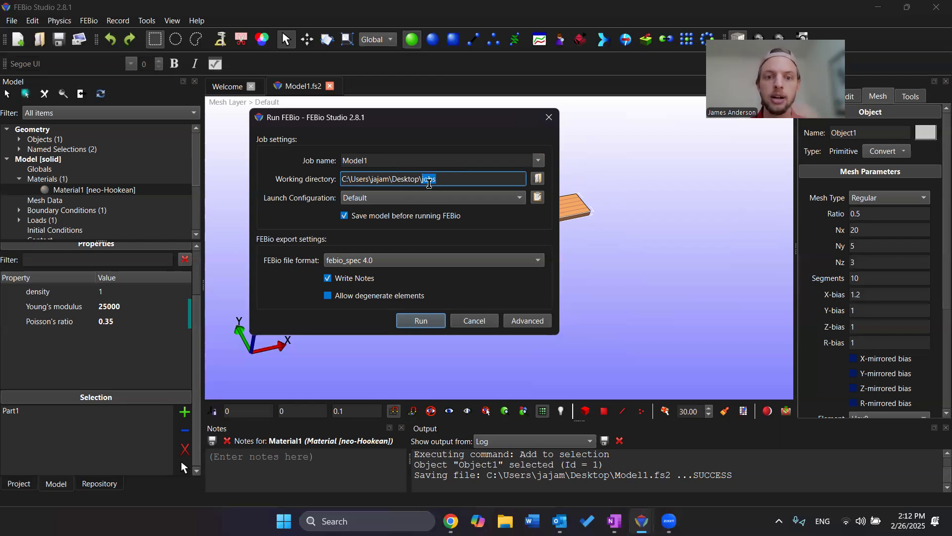
click(430, 322)
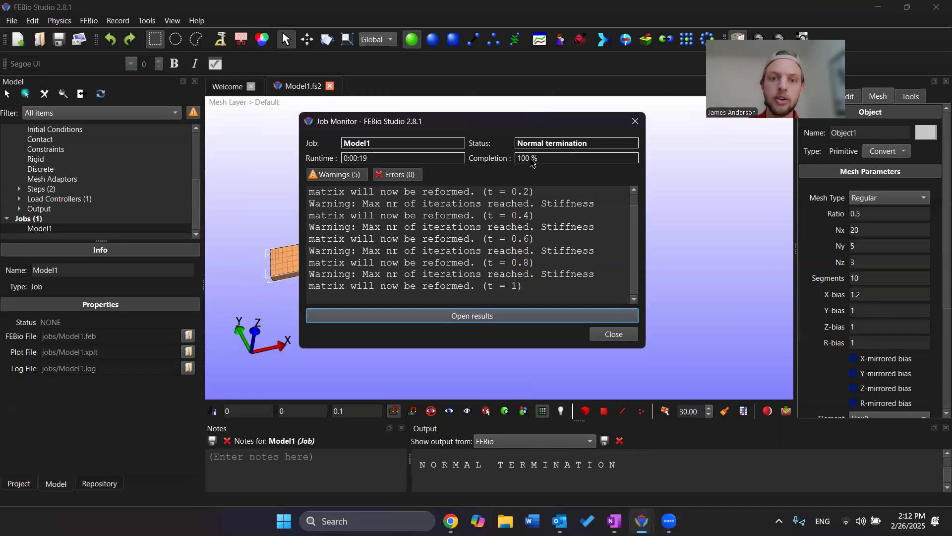
scroll(481, 219, up, 1)
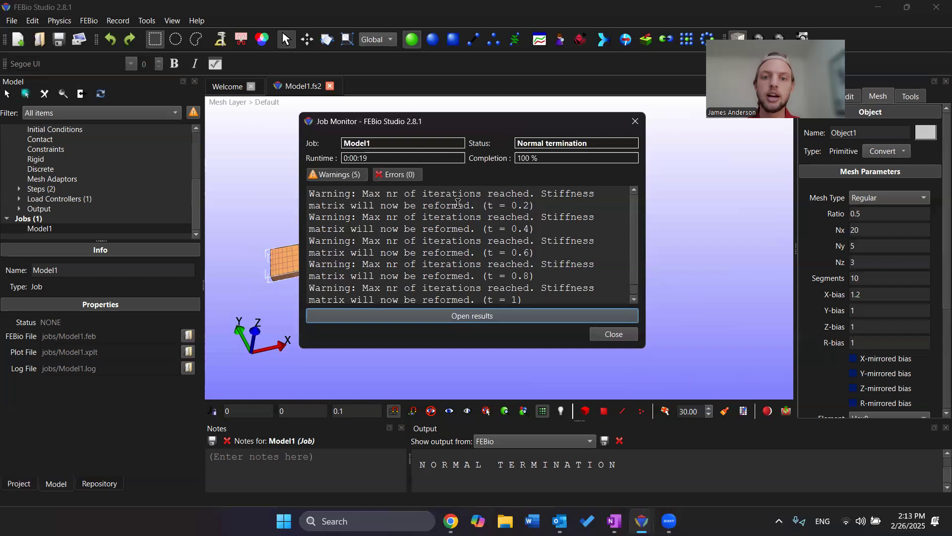
scroll(459, 204, down, 1)
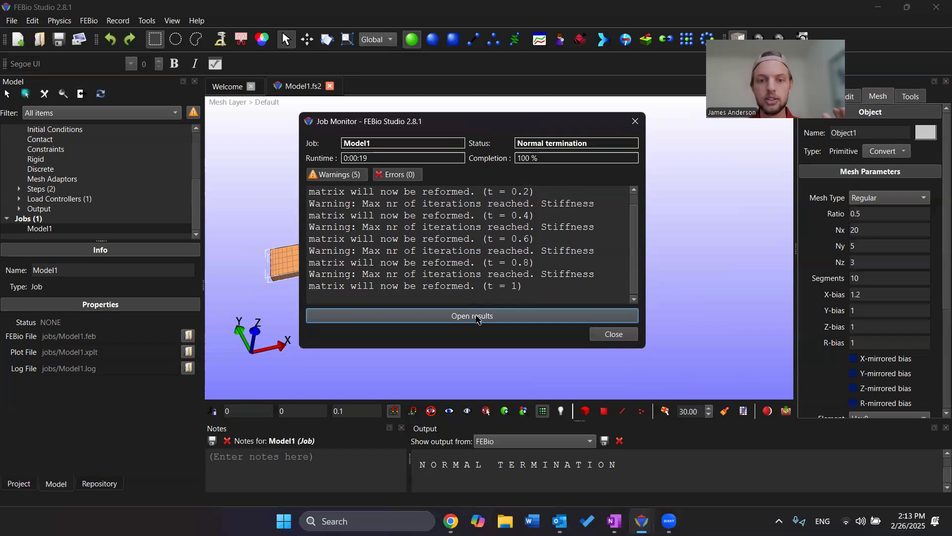
Step: Open the Model1 job results and close the Notes and Output panes to give the Timeline the full width
click(477, 317)
drag(534, 325, 585, 245)
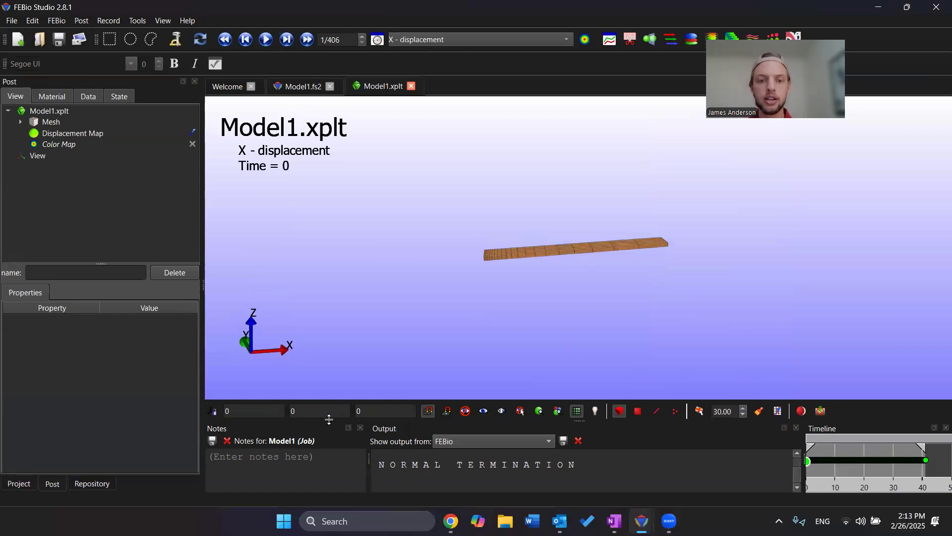
click(360, 427)
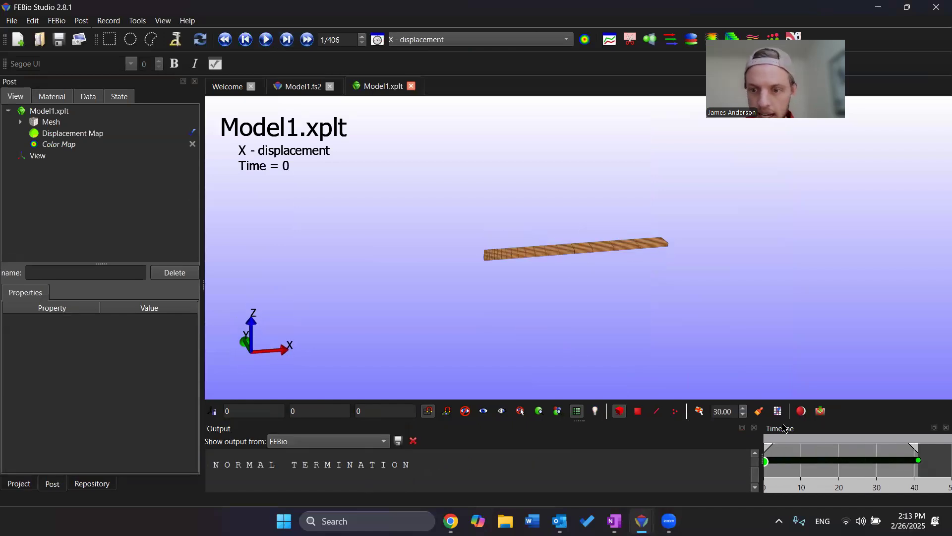
click(754, 428)
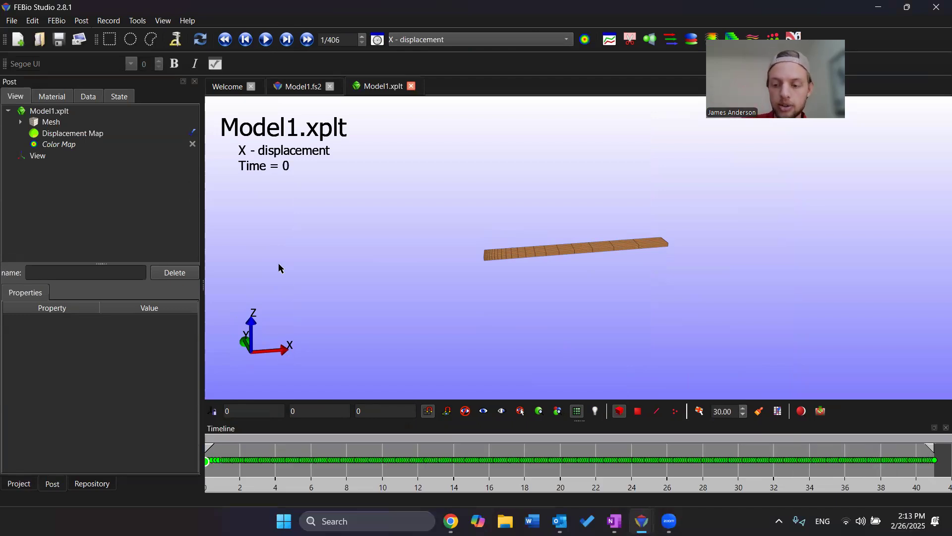
Step: Step the results forward from time 0 to time 1 to examine the beam's bending during the static step
key(Right)
key(Right)
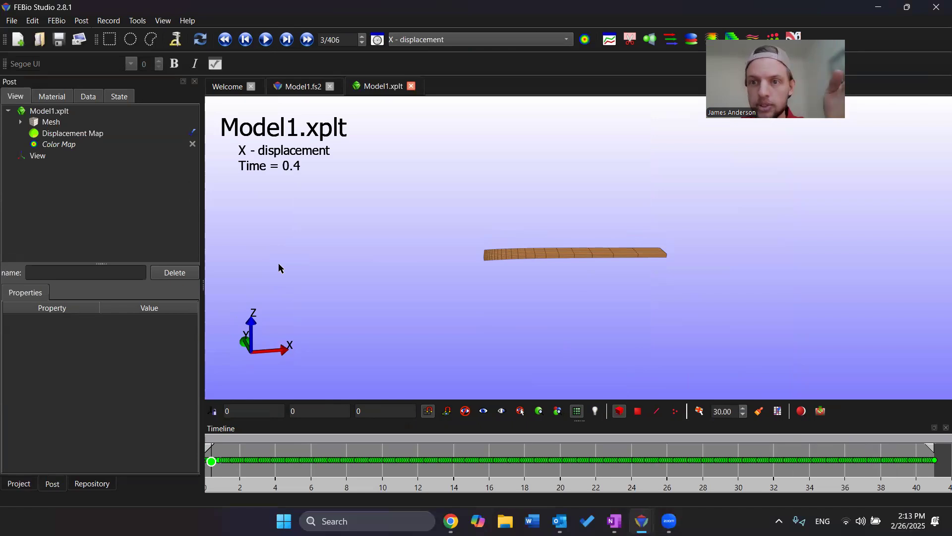
key(Right)
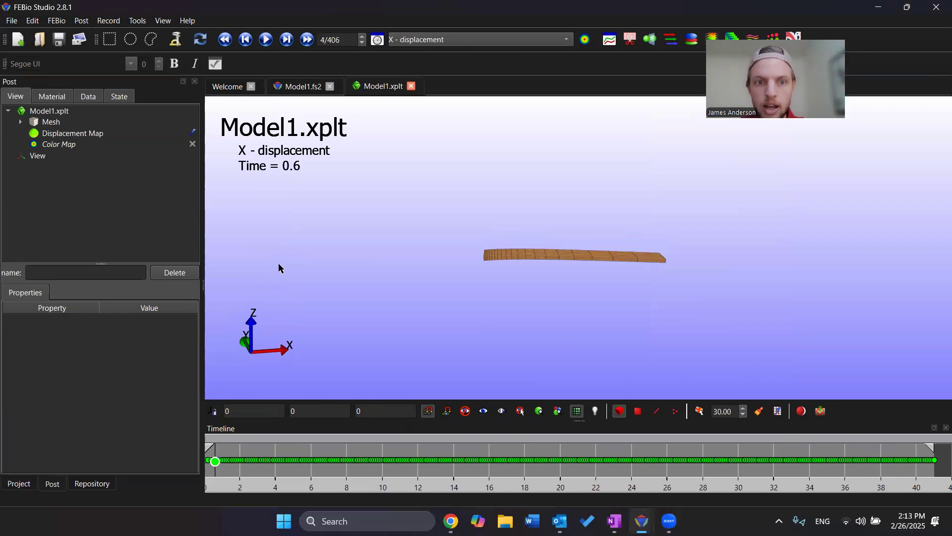
key(Right)
key(Right)
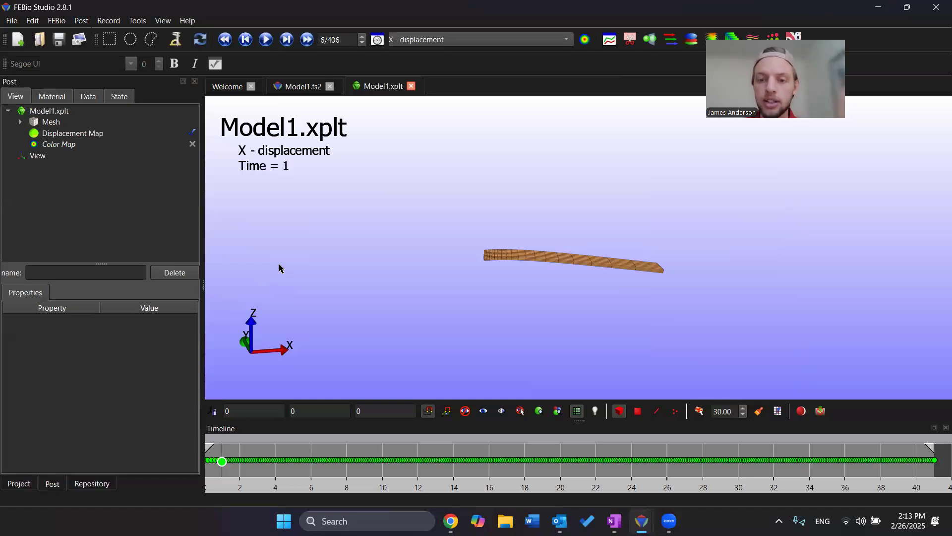
Step: Advance the results through the dynamic step to time 37 to examine the beam's motion after the load is released
key(Right)
key(Right)
key(Right)
key(Right)
key(Right)
key(Right)
key(Right)
key(Right)
key(Right)
key(Right)
key(Right)
key(Right)
key(Right)
key(Right)
key(Right)
key(Right)
key(Right)
key(Right)
key(Right)
key(Right)
key(Right)
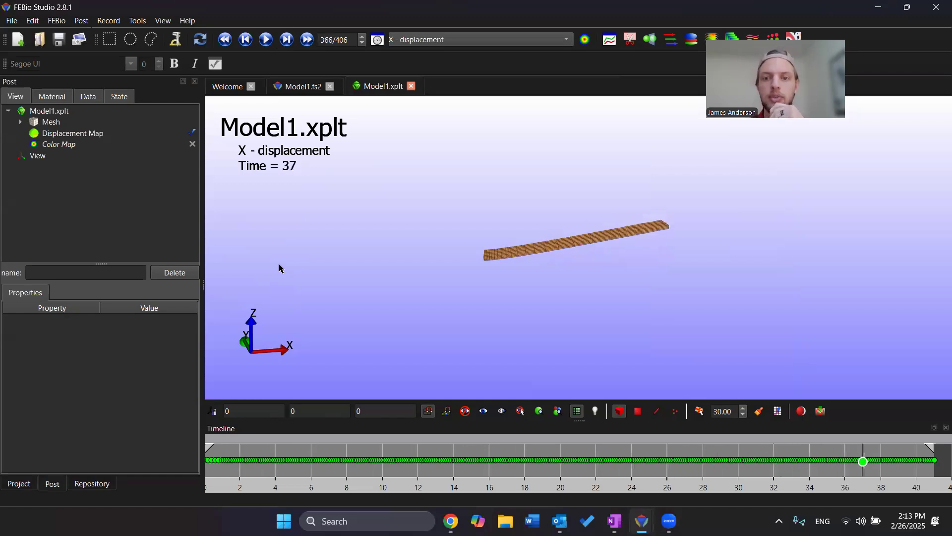
Step: Color the beam results by Effective stress
click(570, 41)
mouse_move(466, 74)
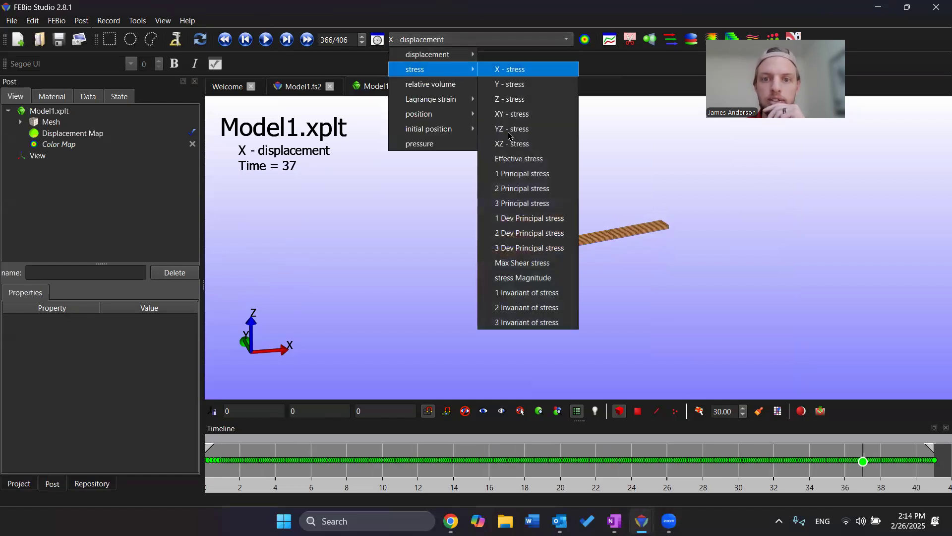
click(513, 159)
Step: Step the results backward to time 18.7 to examine how the effective stress varies as the beam oscillates
key(Left)
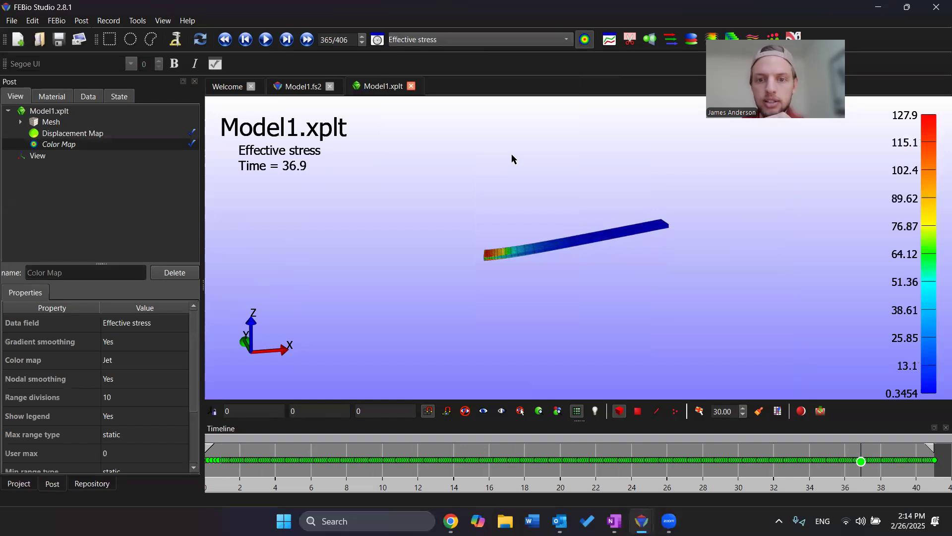
key(Left)
key(Left)
key(Left)
key(Left)
key(Left)
key(Left)
key(Left)
key(Left)
key(Left)
key(Left)
scroll(570, 248, up, 3)
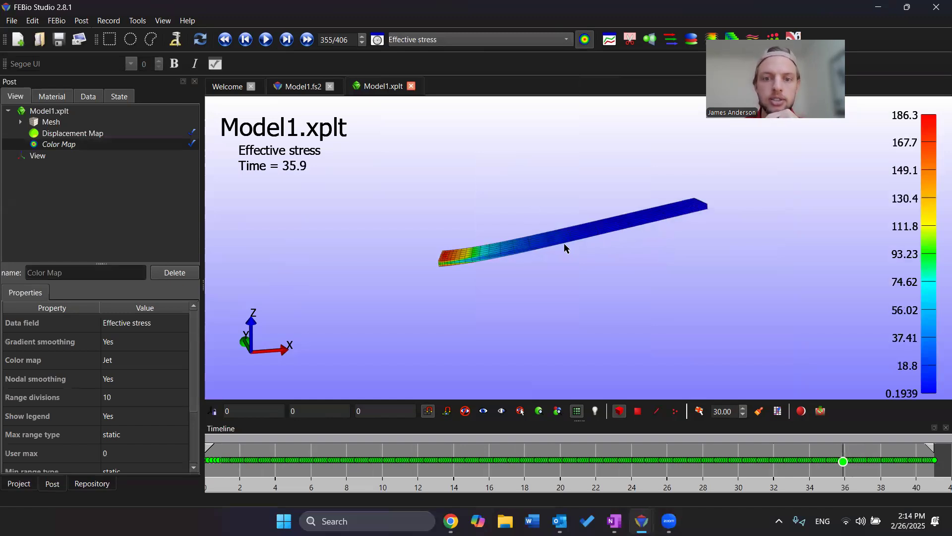
key(Left)
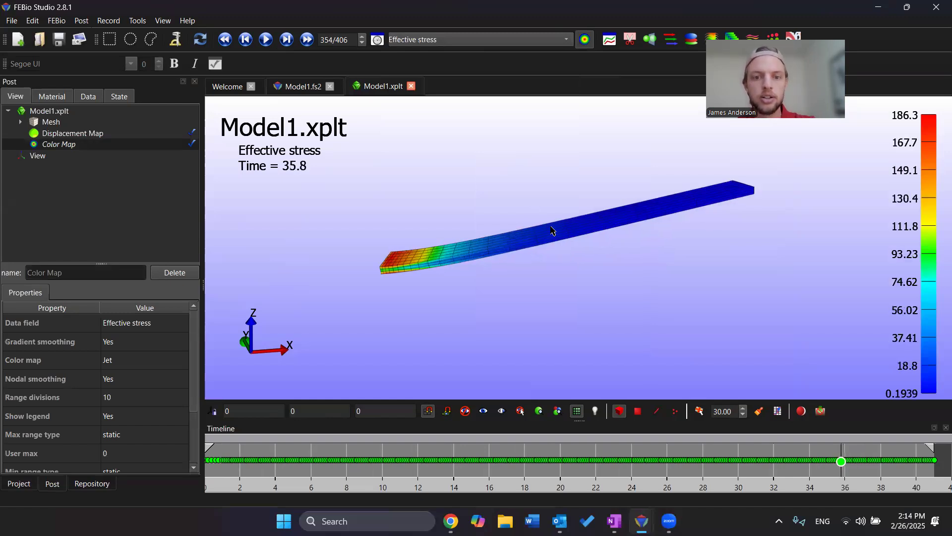
key(Left)
key(Left)
key(Left)
key(Left)
key(Left)
key(Left)
key(Left)
key(Left)
key(Left)
key(Left)
key(Left)
key(Left)
key(Left)
key(Left)
key(Left)
key(Left)
key(Left)
key(Left)
key(Left)
key(Left)
key(Left)
key(Left)
key(Left)
key(Left)
key(Left)
key(Left)
key(Left)
key(Left)
key(Left)
key(Left)
key(Left)
key(Left)
key(Left)
key(Left)
key(Left)
key(Left)
key(Left)
key(Left)
key(Left)
key(Left)
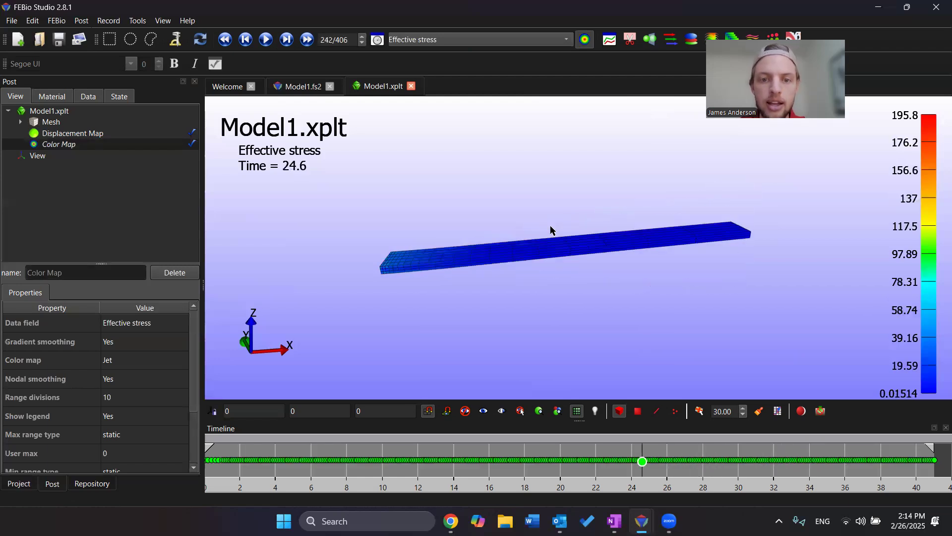
key(Left)
key(Left)
key(Left)
key(Left)
key(Left)
key(Left)
key(Left)
key(Left)
key(Left)
key(Left)
key(Left)
key(Left)
key(Left)
key(Left)
key(Left)
key(Left)
key(Left)
key(Left)
key(Left)
key(Left)
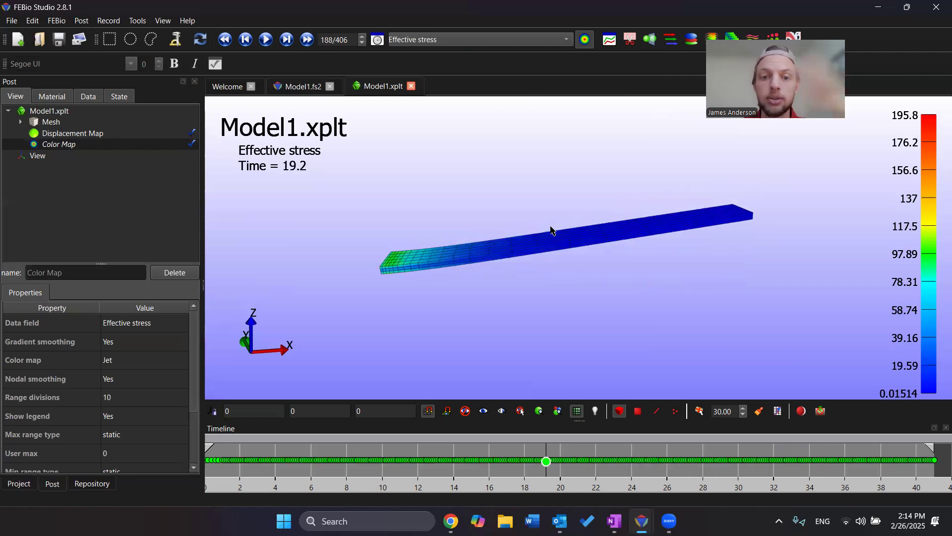
key(Left)
key(Left)
key(Left)
key(Left)
key(Left)
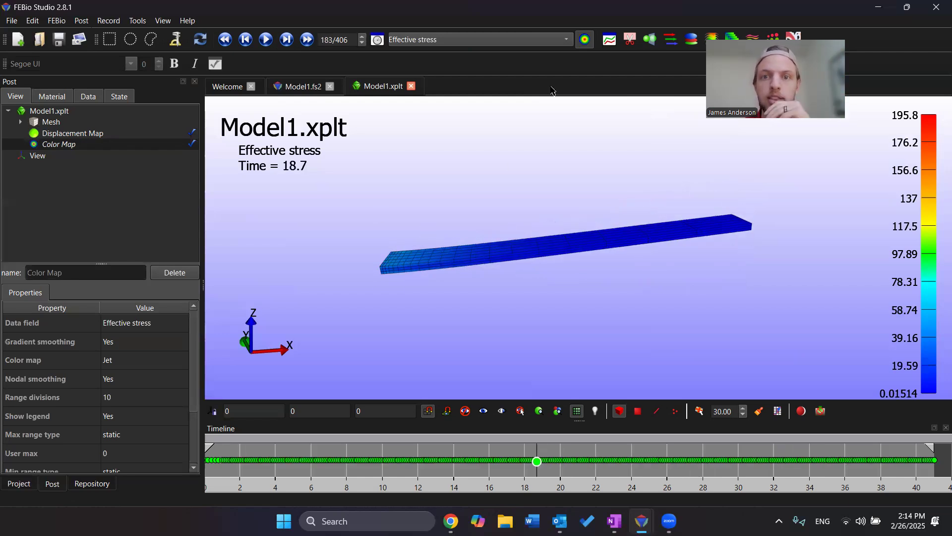
Step: Color the beam results by Z - displacement and show the state at time 33.8
click(559, 43)
mouse_move(452, 58)
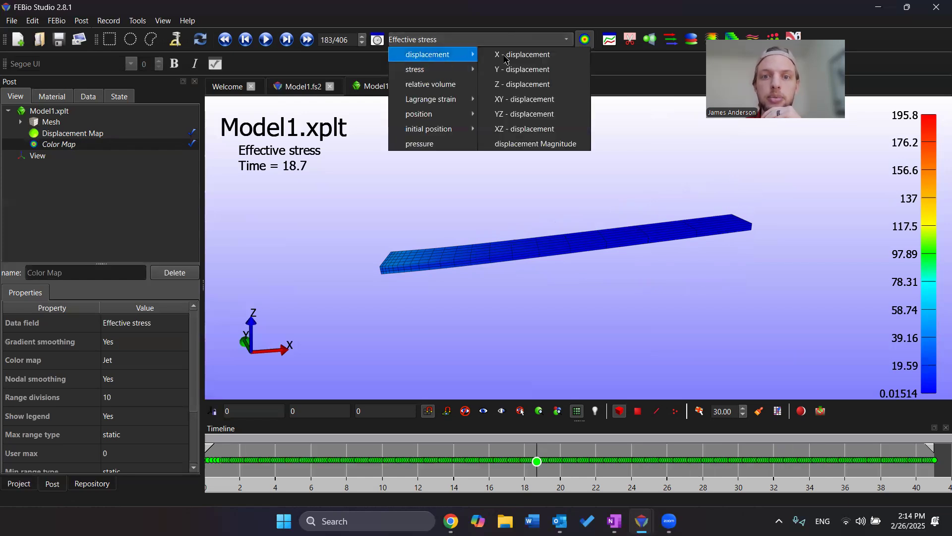
key(Return)
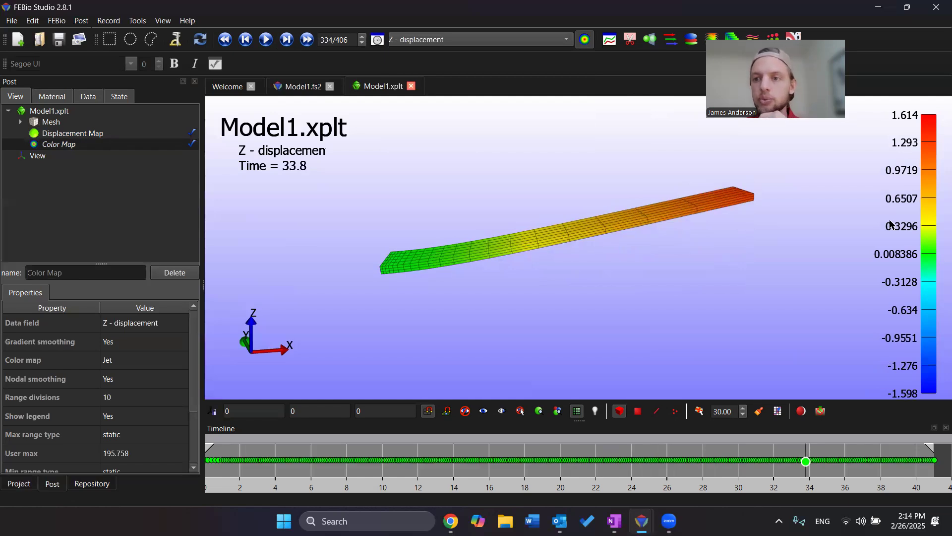
Step: Review the Color Map's properties and examine the Z - displacement distribution on the beam from a higher viewing angle
click(121, 149)
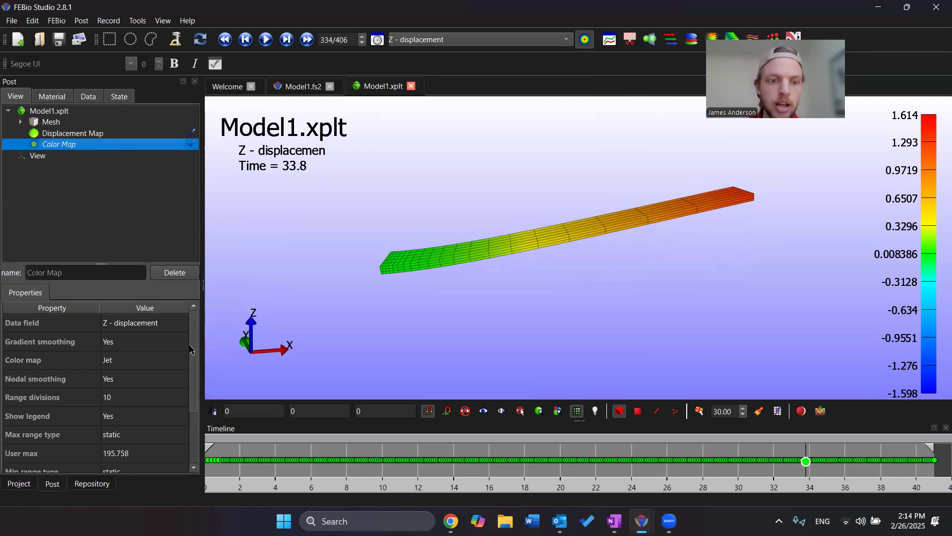
drag(195, 320, 136, 412)
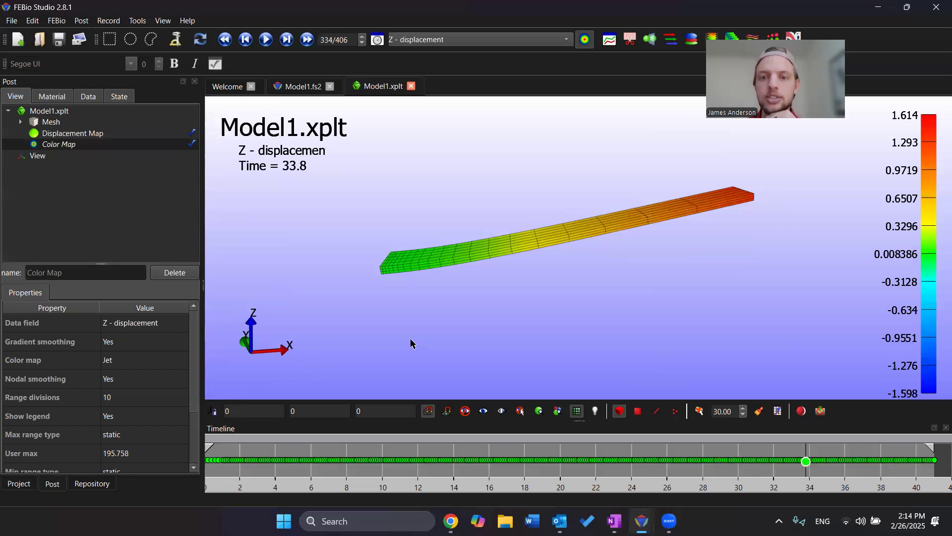
drag(514, 316, 516, 321)
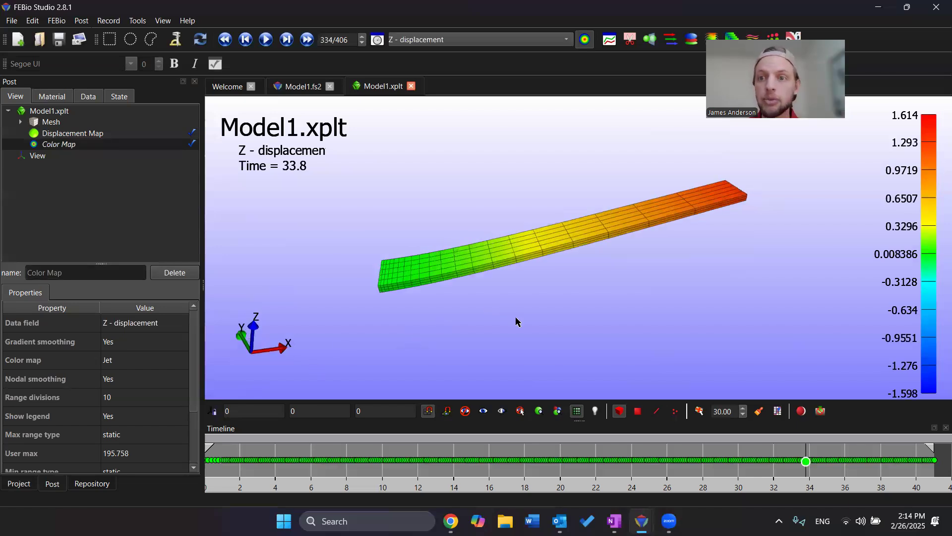